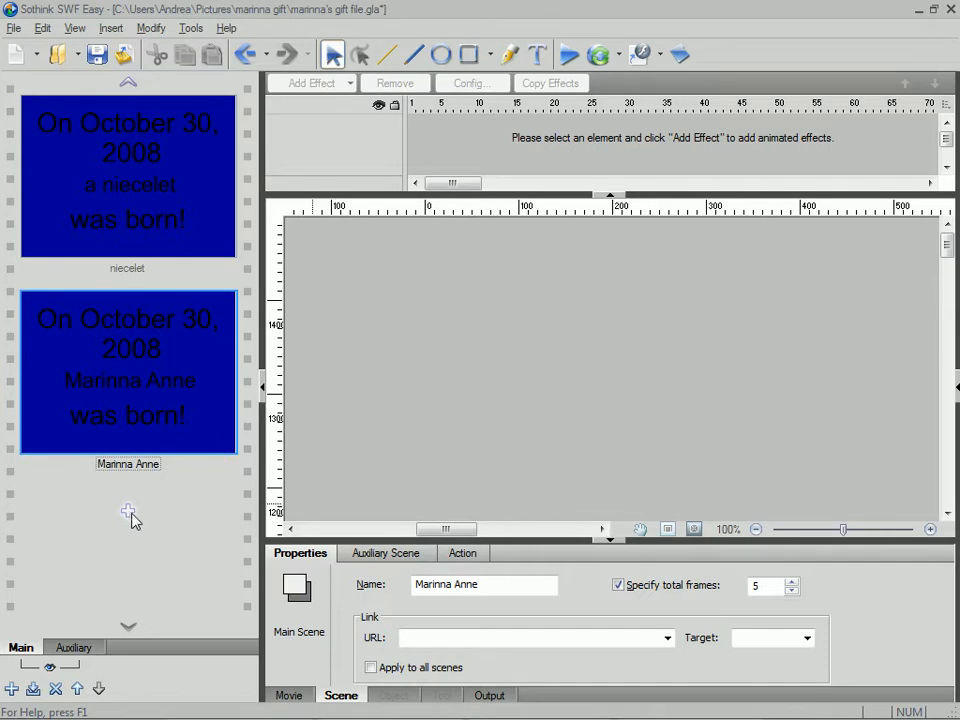
- Add a scene after the last one and browse to the gift folder in Pictures for an image to insert
{"action": "left_click", "coordinate": [130, 516]}
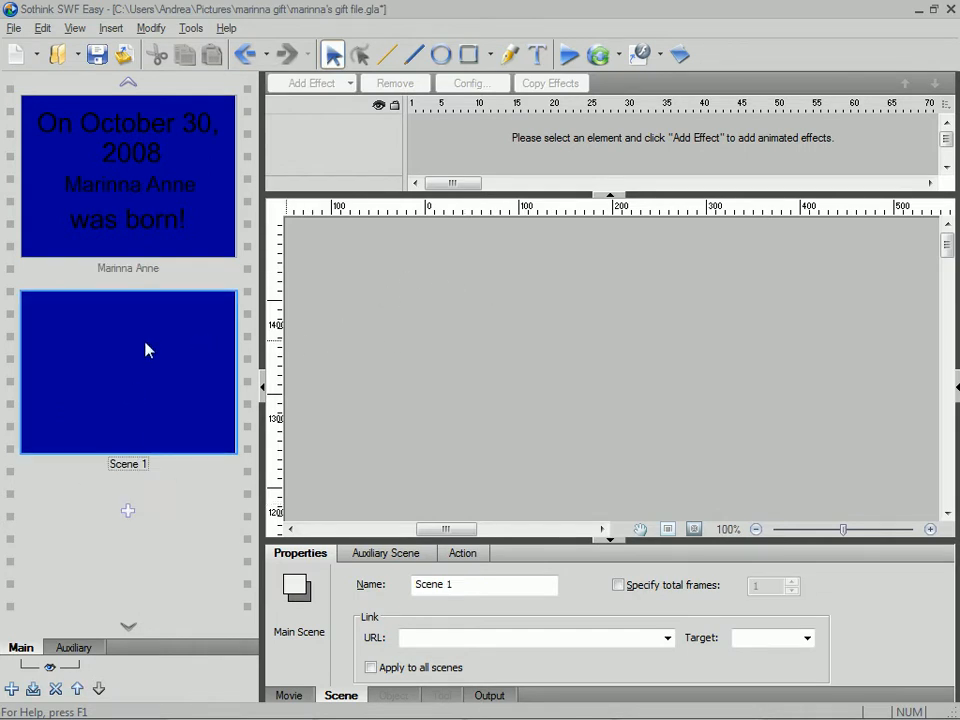
{"action": "left_click", "coordinate": [117, 32]}
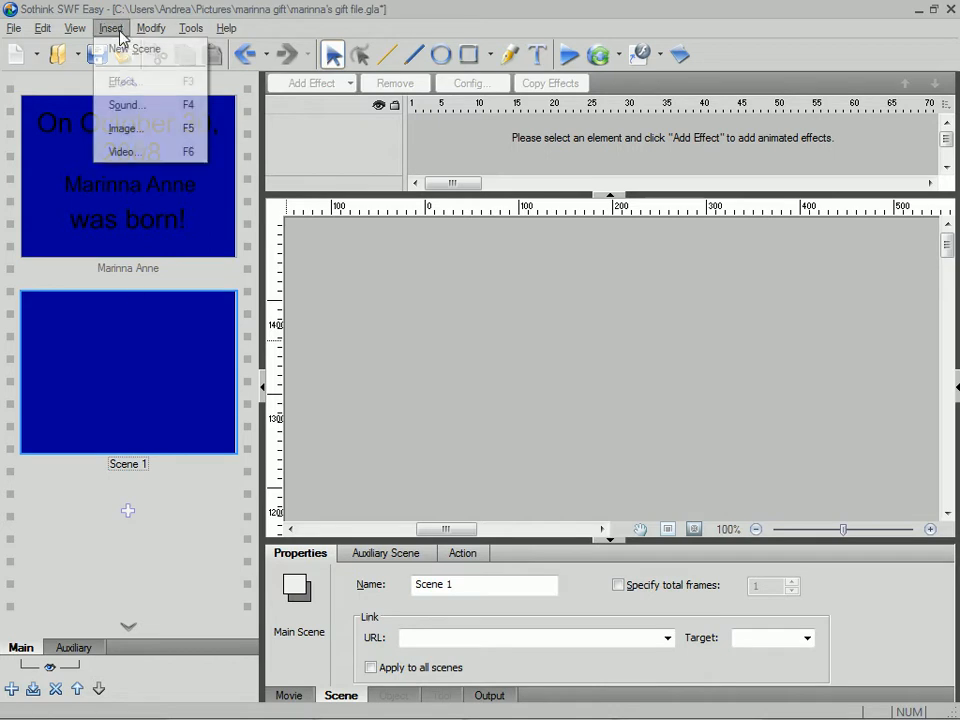
{"action": "left_click", "coordinate": [143, 129]}
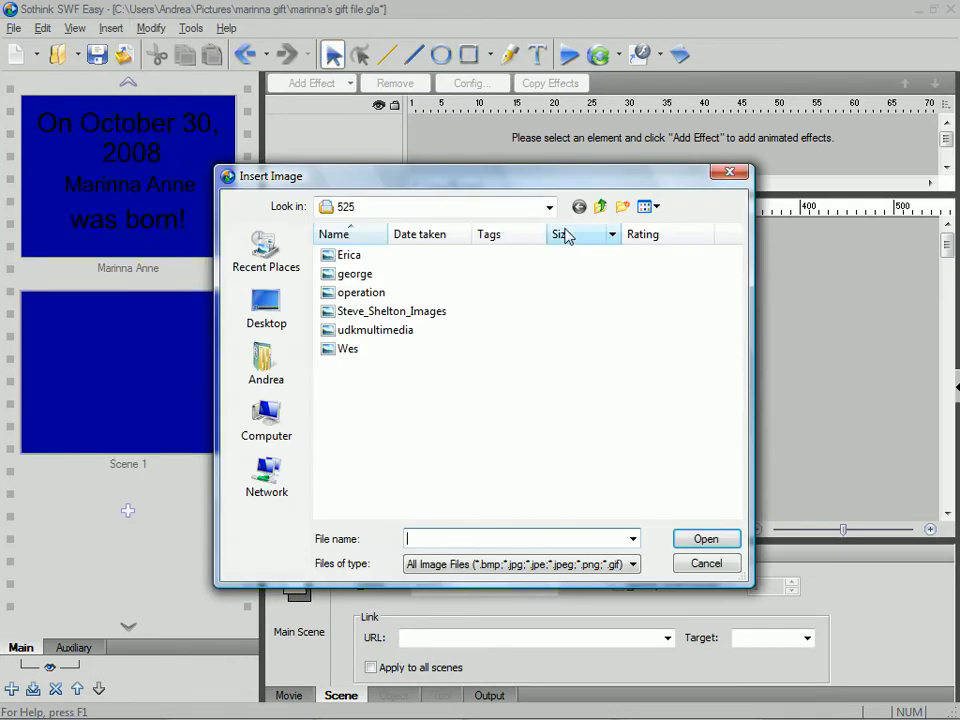
{"action": "left_click", "coordinate": [268, 350]}
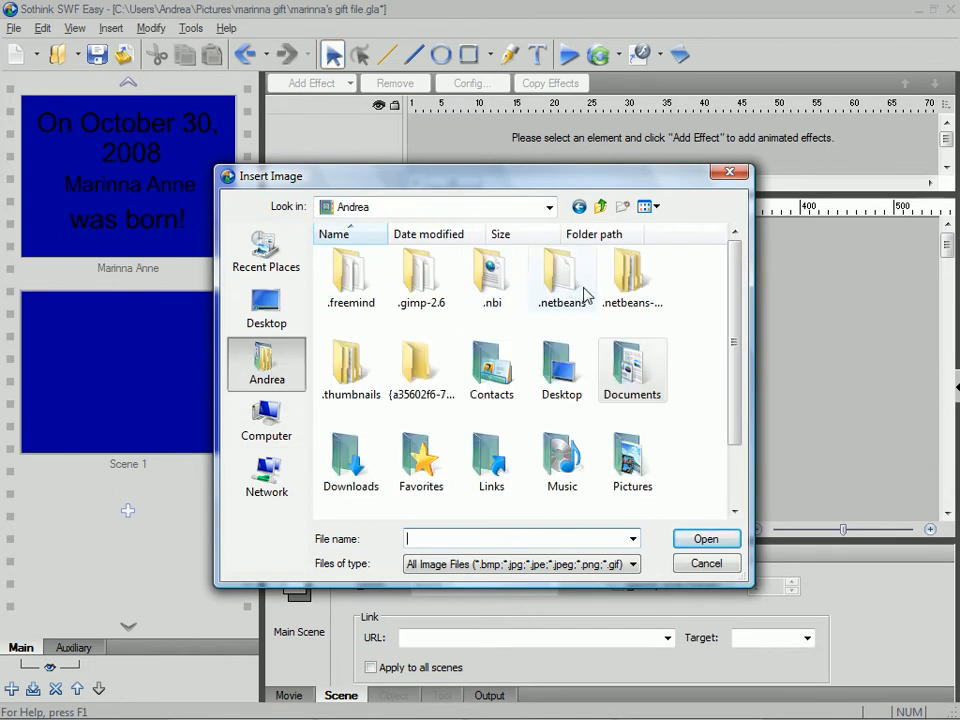
{"action": "double_click", "coordinate": [628, 465]}
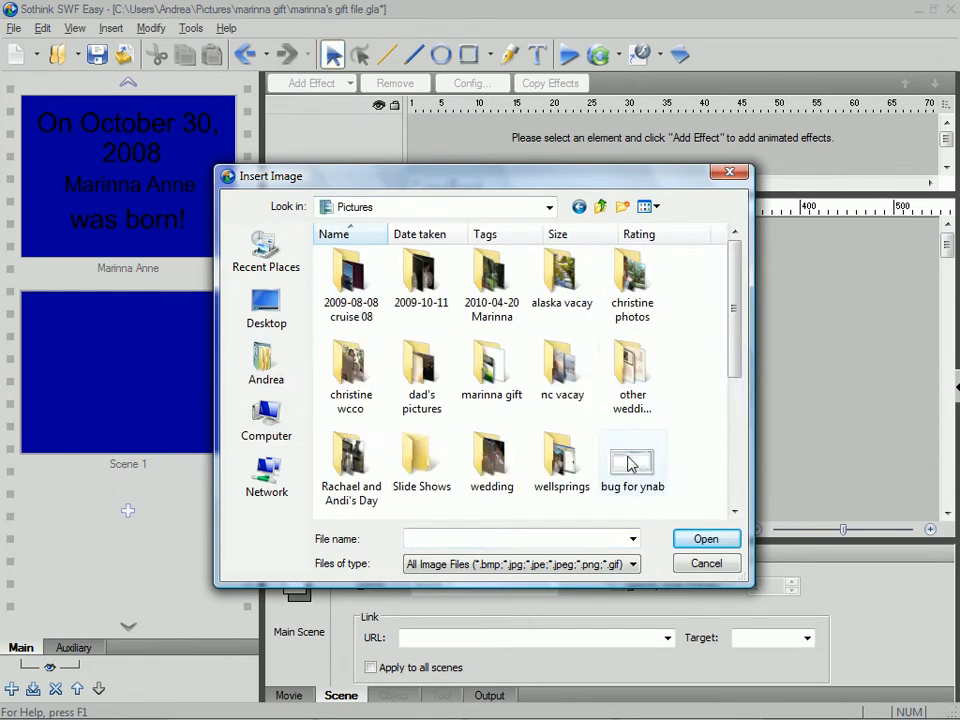
{"action": "double_click", "coordinate": [490, 378]}
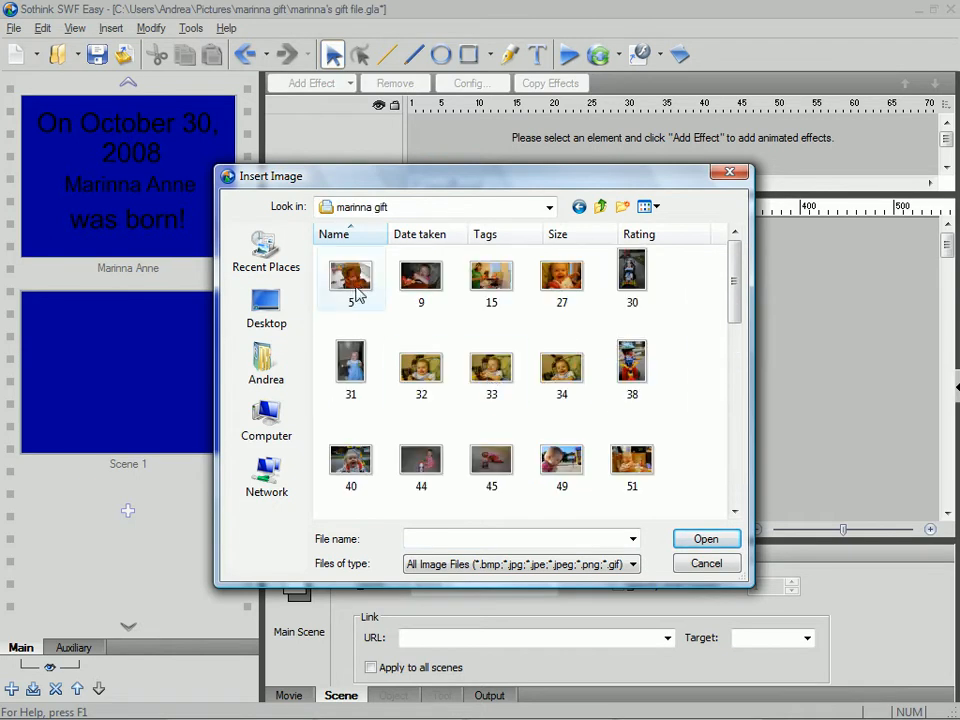
- Insert image 5 into the new scene using the Fit to movie size option
{"action": "left_click", "coordinate": [357, 283]}
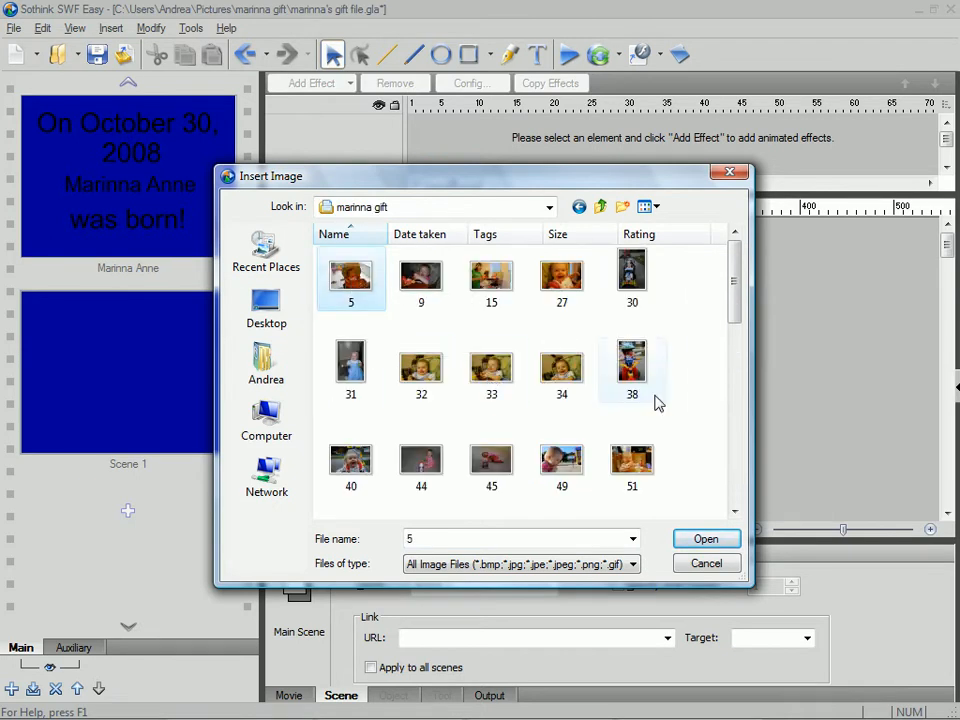
{"action": "left_click", "coordinate": [705, 540]}
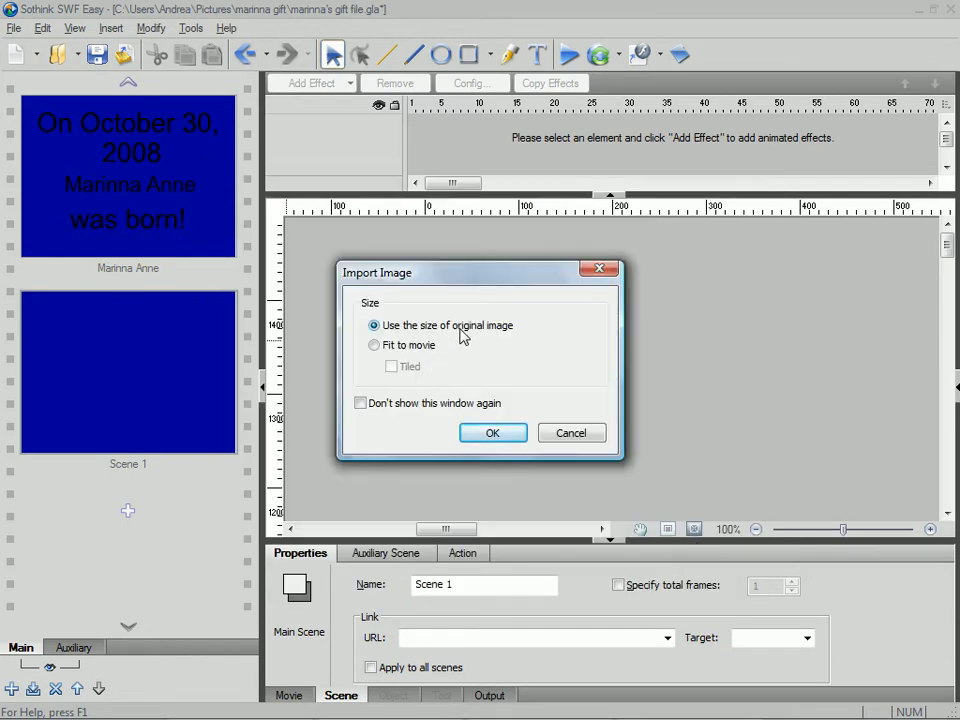
{"action": "left_click", "coordinate": [383, 346]}
{"action": "left_click", "coordinate": [485, 438]}
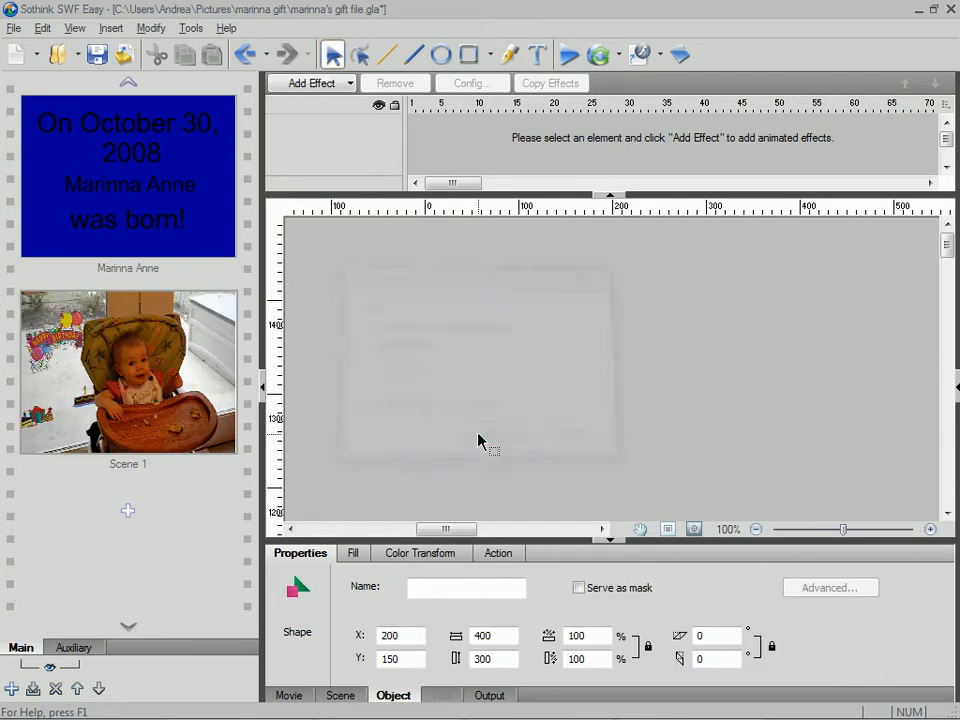
{"action": "left_click", "coordinate": [160, 410]}
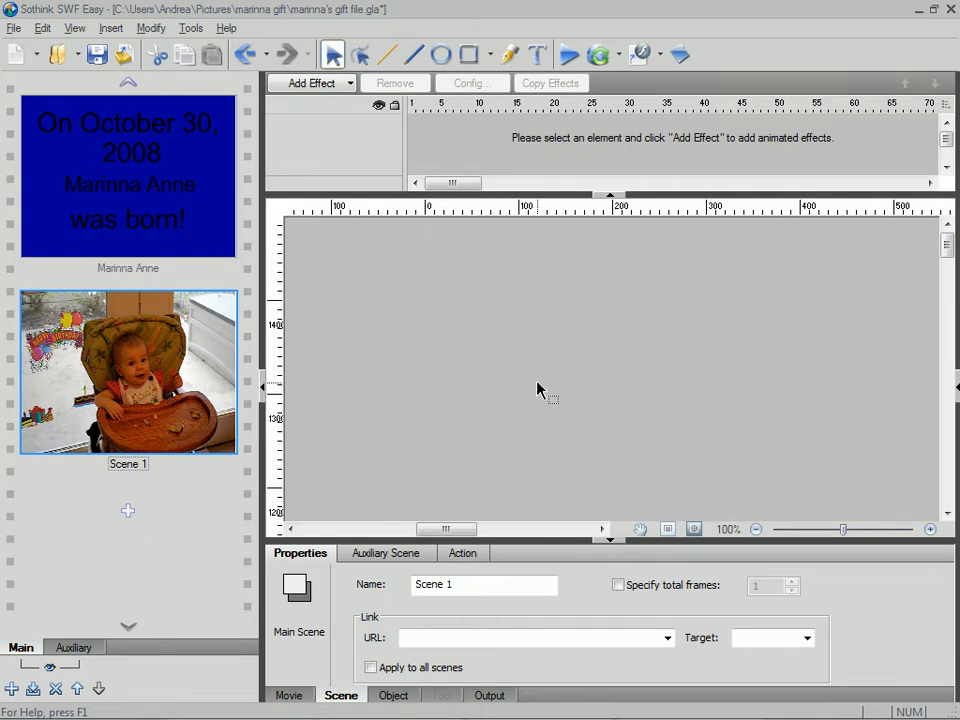
{"action": "scroll", "coordinate": [699, 390], "scroll_direction": "down", "scroll_amount": 5}
{"action": "scroll", "coordinate": [698, 378], "scroll_direction": "down", "scroll_amount": 2}
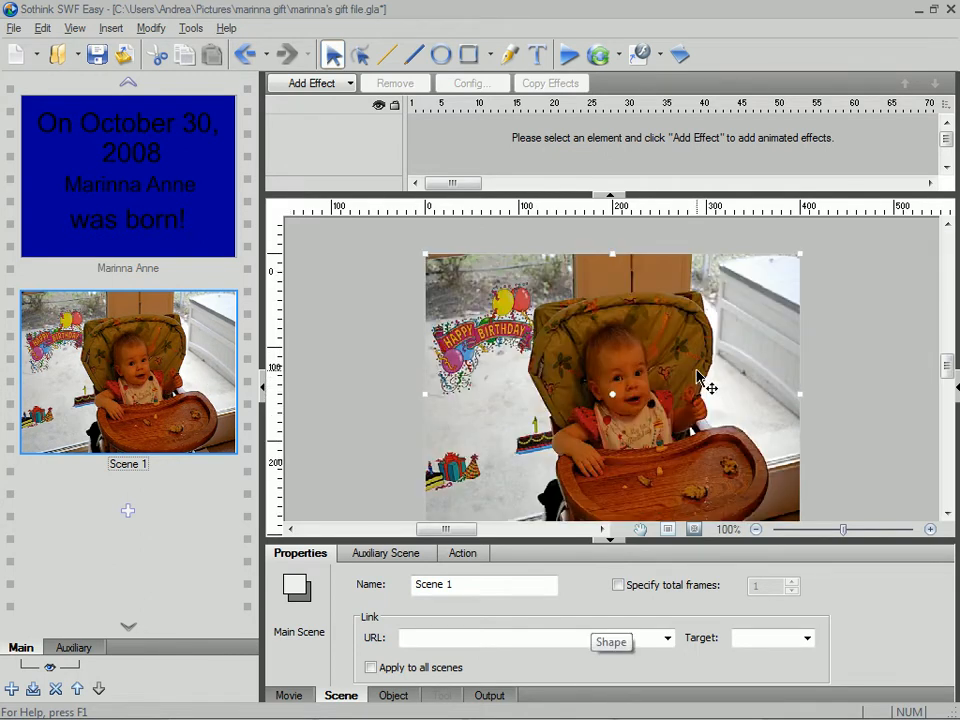
{"action": "scroll", "coordinate": [698, 378], "scroll_direction": "down", "scroll_amount": 3}
{"action": "scroll", "coordinate": [696, 375], "scroll_direction": "up", "scroll_amount": 2}
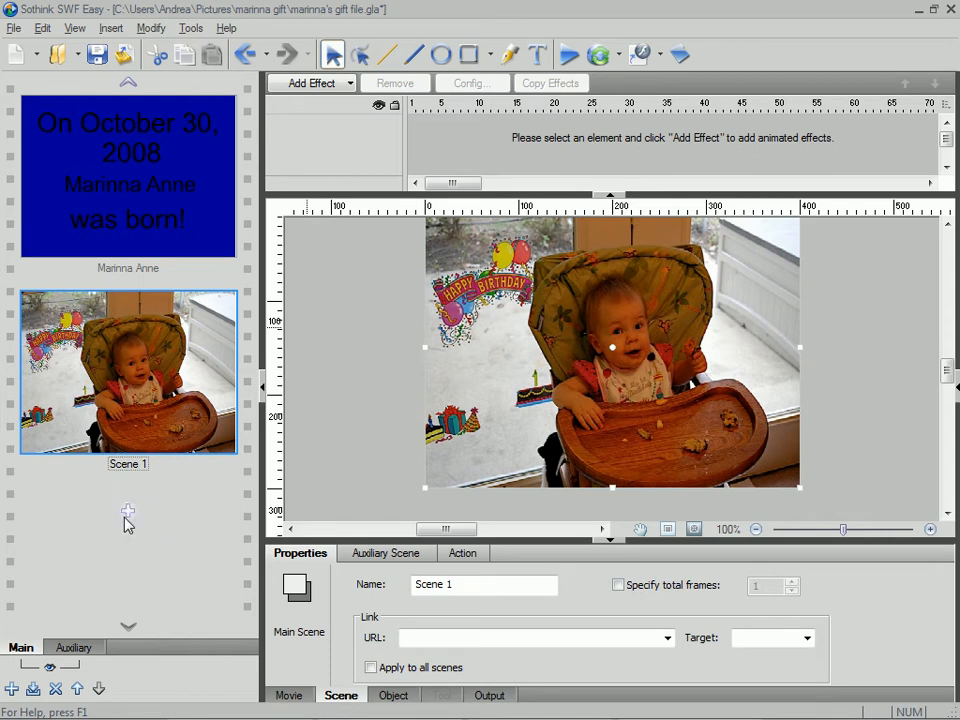
- Add another scene and insert image 9 into it, fitted to the movie
{"action": "left_click", "coordinate": [127, 513]}
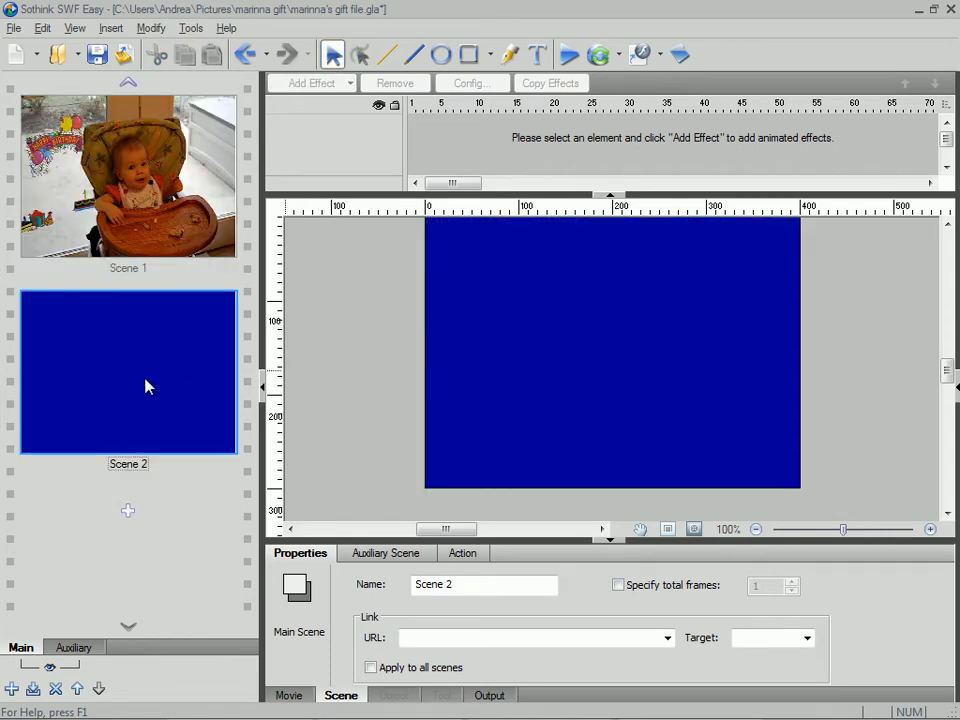
{"action": "left_click", "coordinate": [103, 33]}
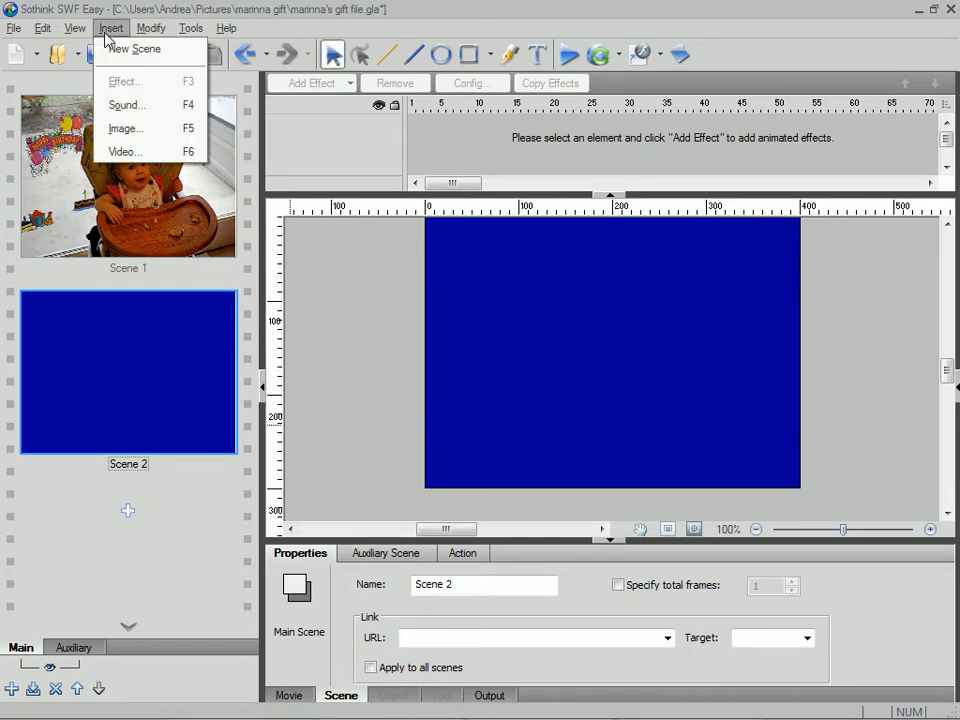
{"action": "left_click", "coordinate": [155, 130]}
{"action": "left_click", "coordinate": [425, 285]}
{"action": "left_click", "coordinate": [708, 542]}
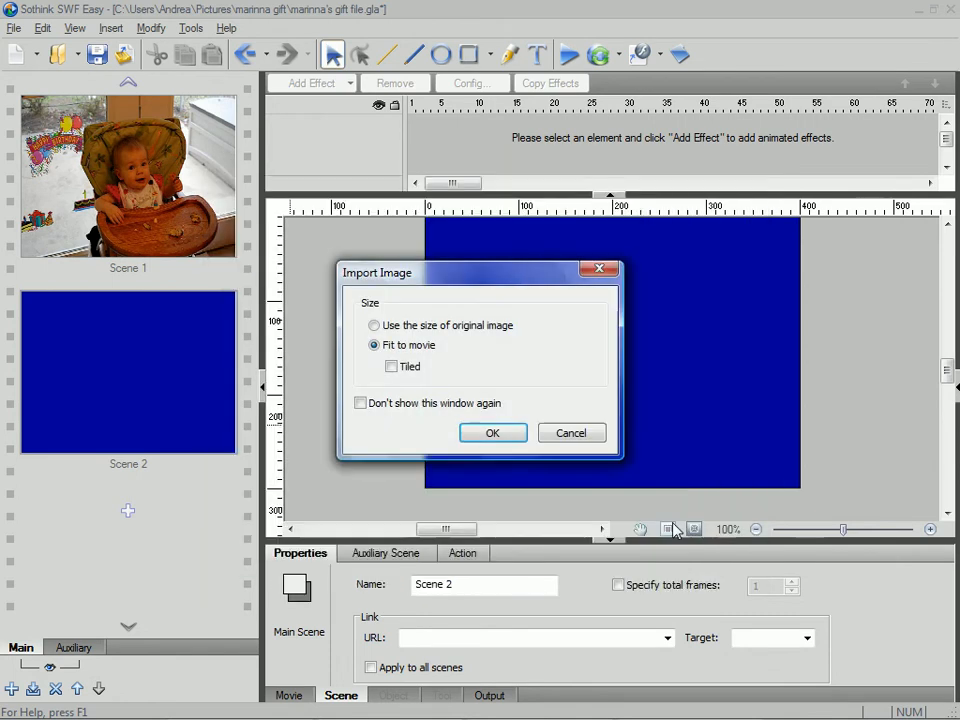
{"action": "left_click", "coordinate": [493, 434]}
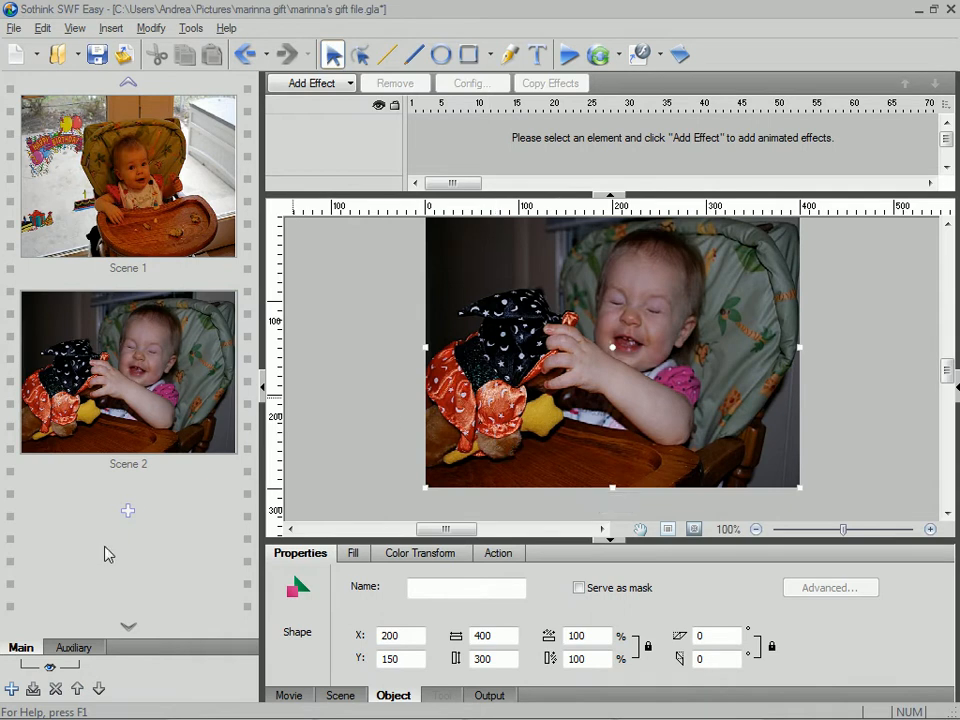
- Add a scene after Scene 2 and insert image 15 into it, fitted to the movie
{"action": "left_click", "coordinate": [104, 27]}
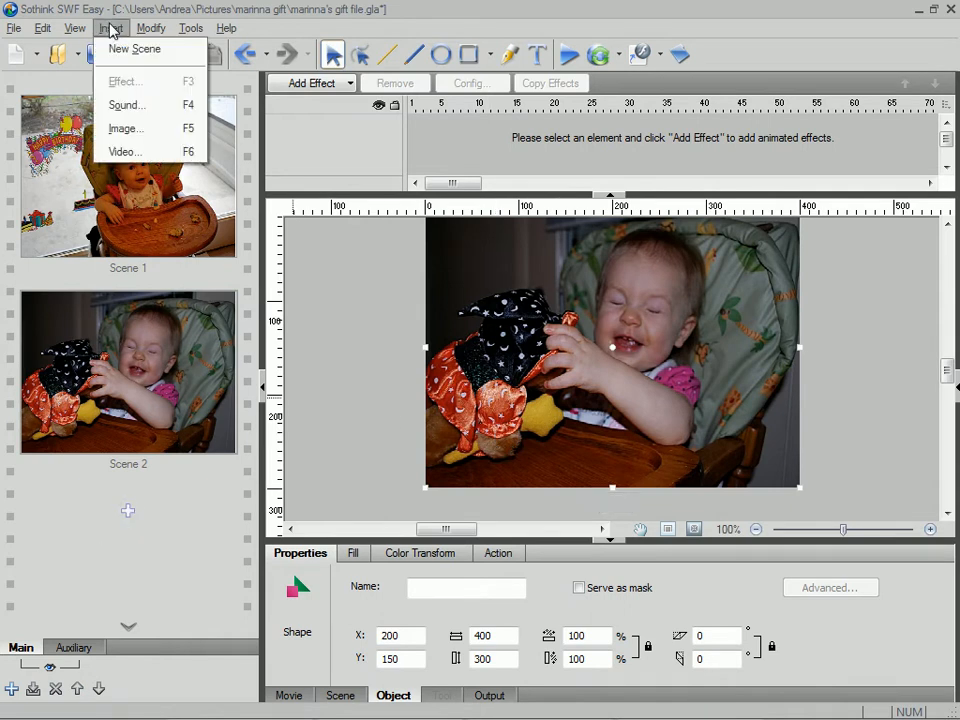
{"action": "left_click", "coordinate": [117, 20]}
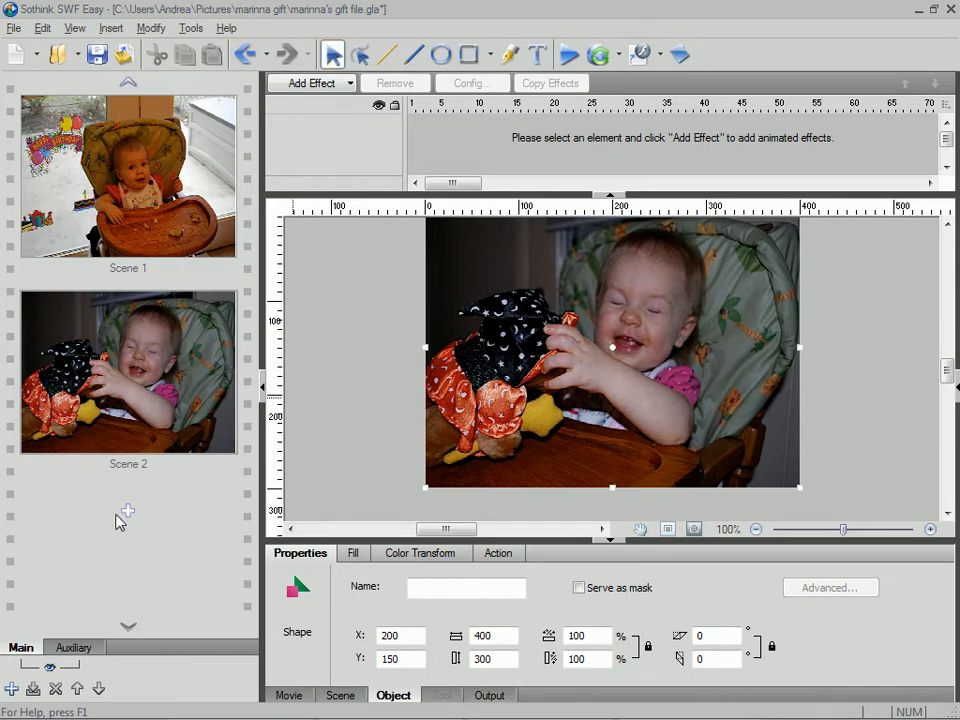
{"action": "left_click", "coordinate": [128, 514]}
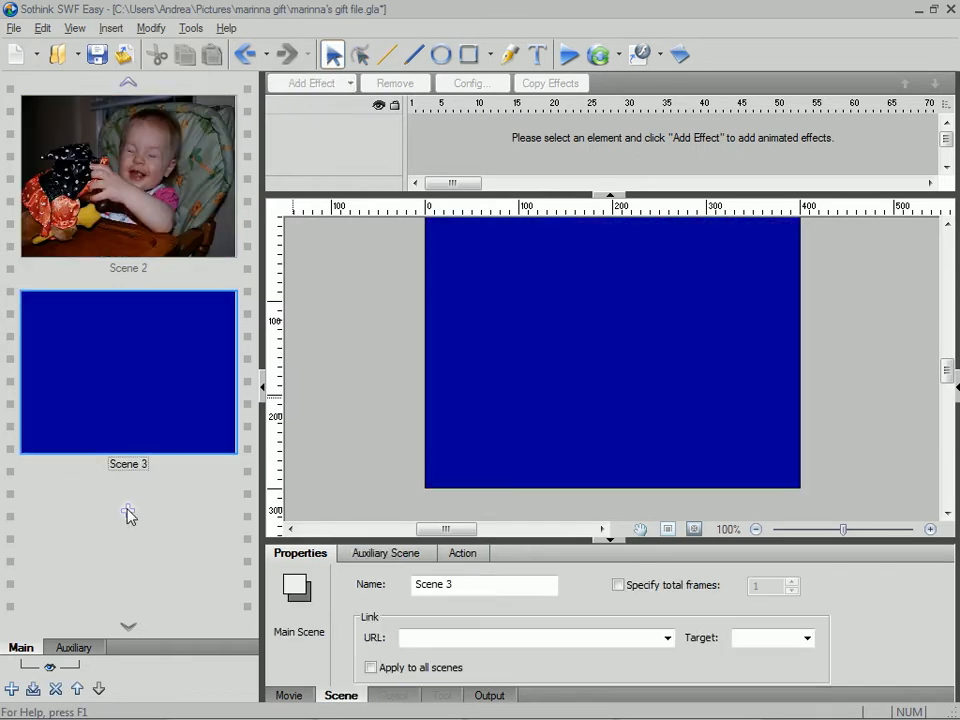
{"action": "double_click", "coordinate": [169, 446]}
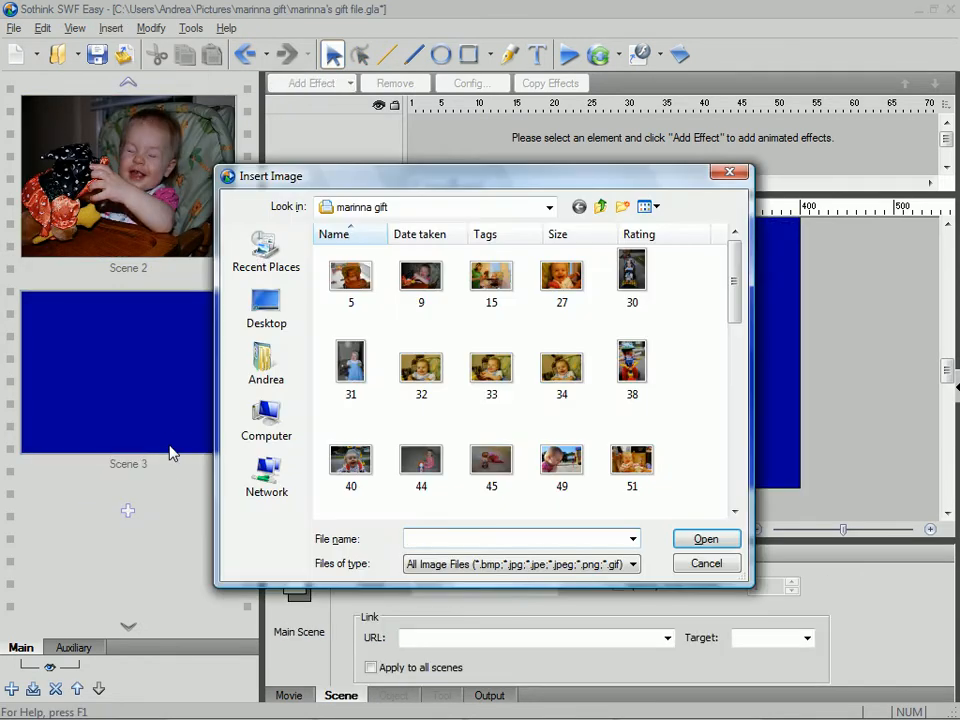
{"action": "double_click", "coordinate": [490, 300]}
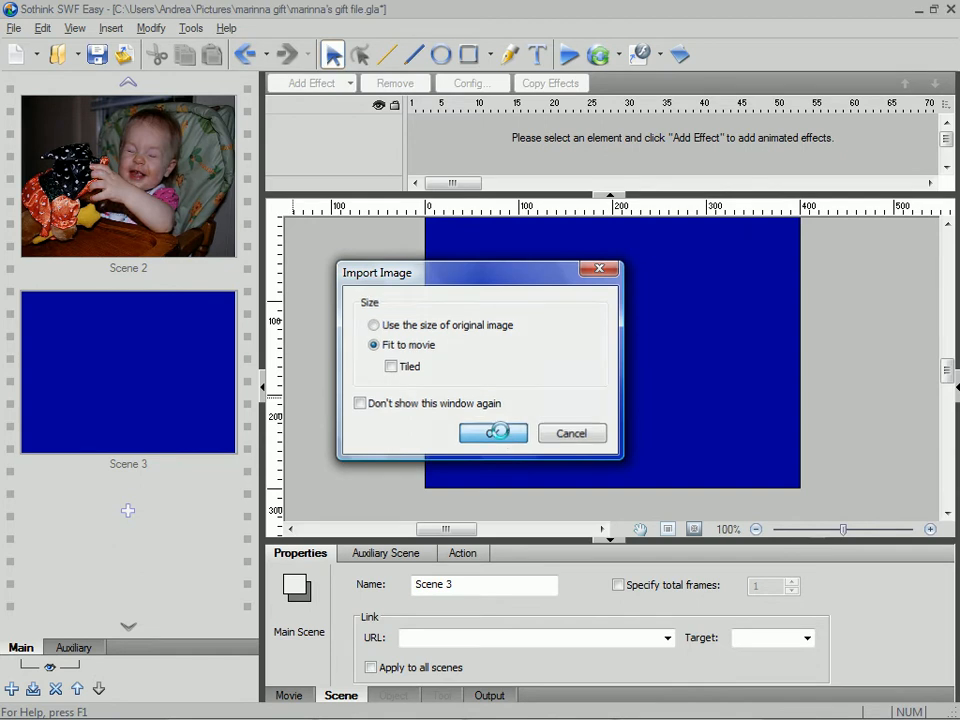
{"action": "left_click", "coordinate": [495, 433]}
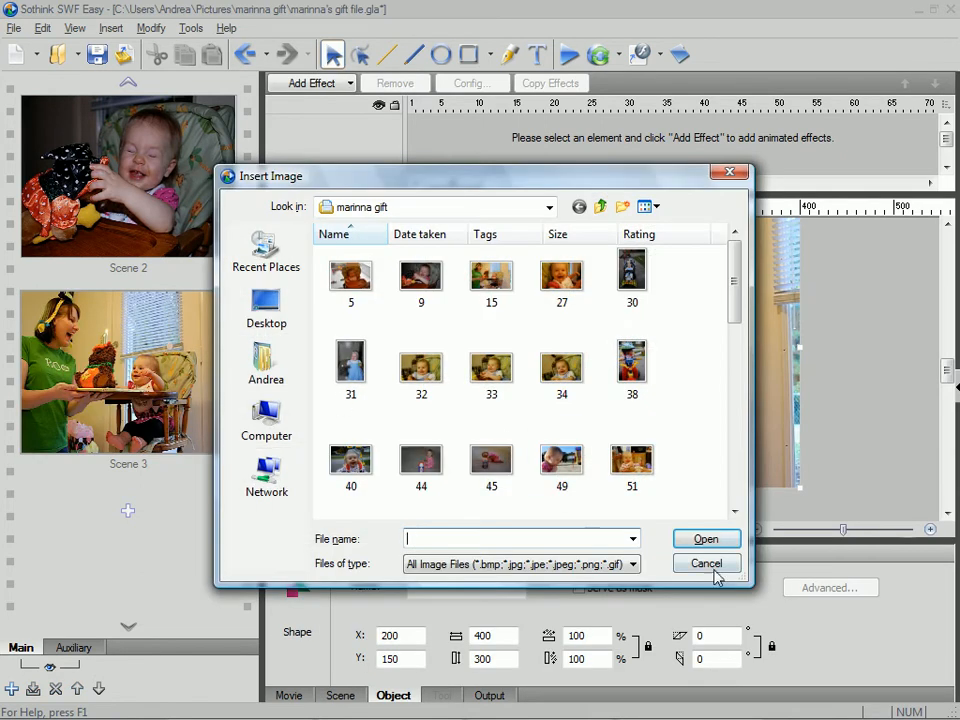
- Add four blank scenes after Scene 3
{"action": "left_click", "coordinate": [712, 567]}
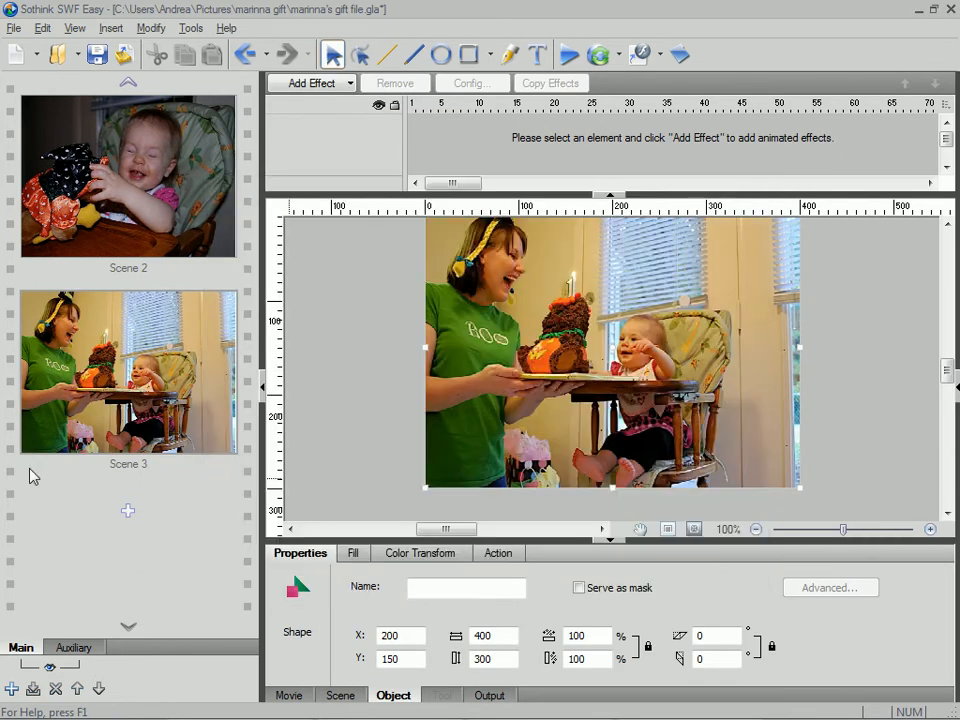
{"action": "left_click", "coordinate": [128, 516]}
{"action": "left_click", "coordinate": [126, 512]}
{"action": "left_click", "coordinate": [130, 515]}
{"action": "left_click", "coordinate": [128, 514]}
{"action": "scroll", "coordinate": [124, 461], "scroll_direction": "up", "scroll_amount": 3}
- Insert image 27 into Scene 4, fitted to the movie
{"action": "left_click", "coordinate": [158, 348]}
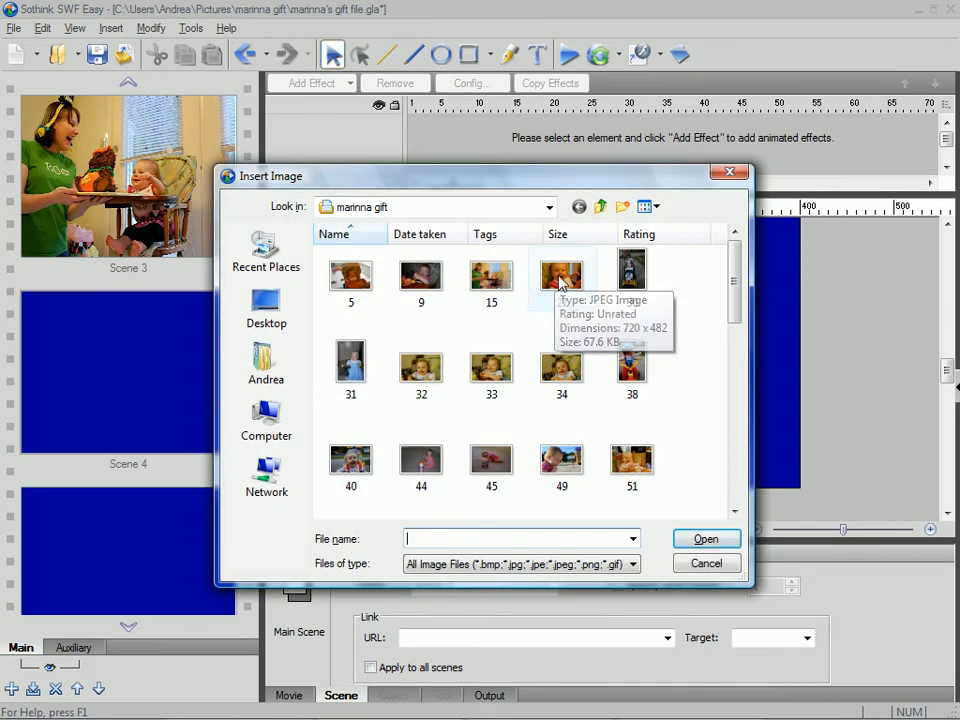
{"action": "left_click", "coordinate": [561, 278]}
{"action": "left_click", "coordinate": [703, 539]}
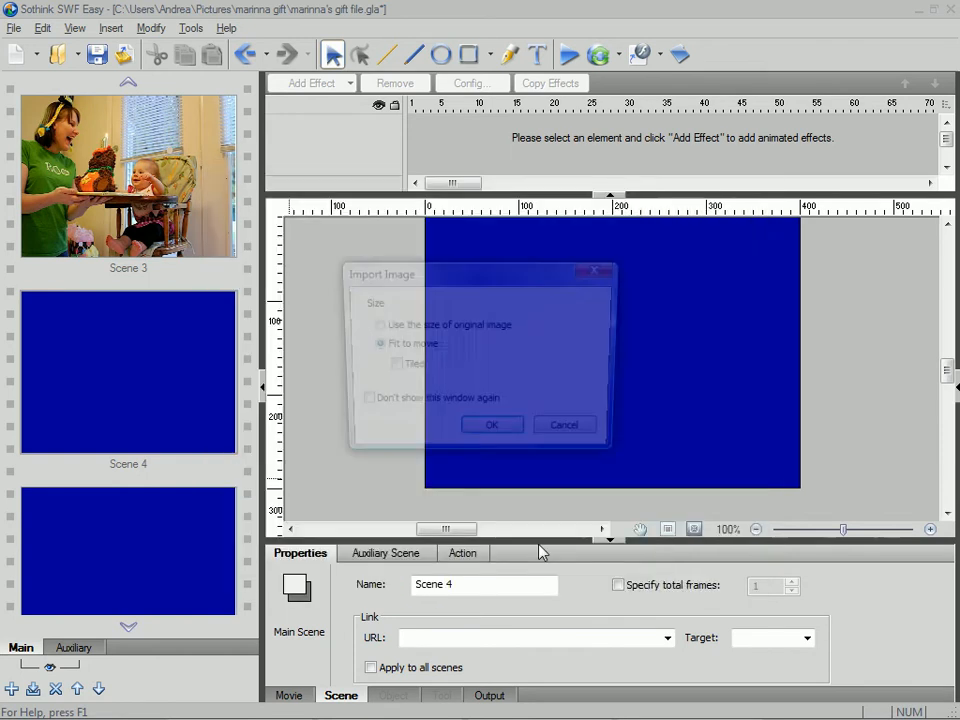
{"action": "left_click", "coordinate": [480, 437]}
- Insert image 30 into Scene 5, fitted to the movie
{"action": "left_click", "coordinate": [114, 559]}
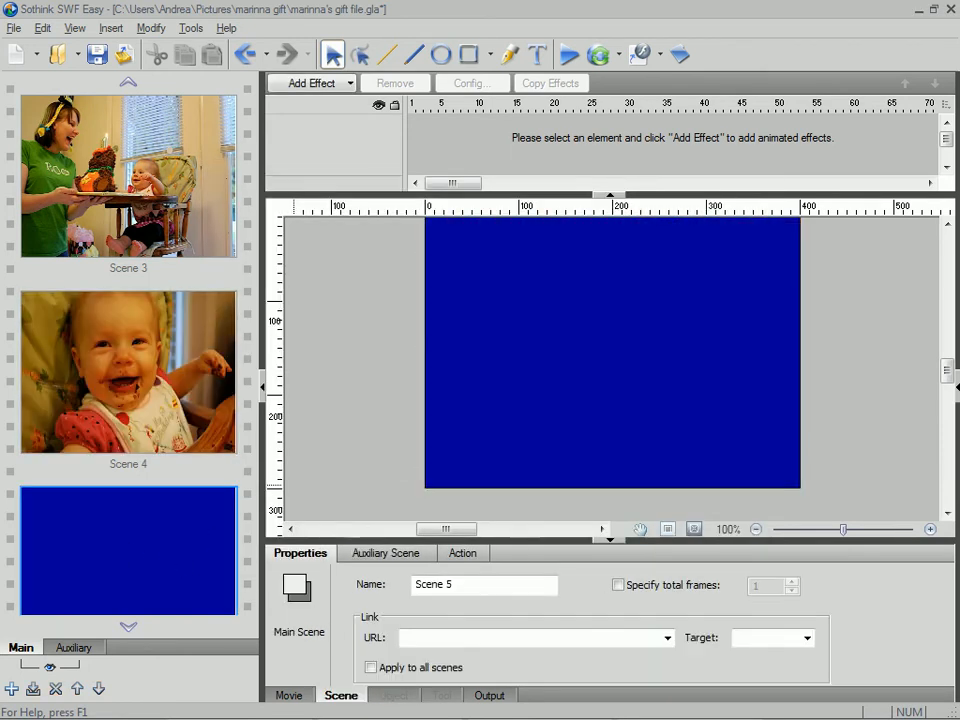
{"action": "double_click", "coordinate": [141, 390]}
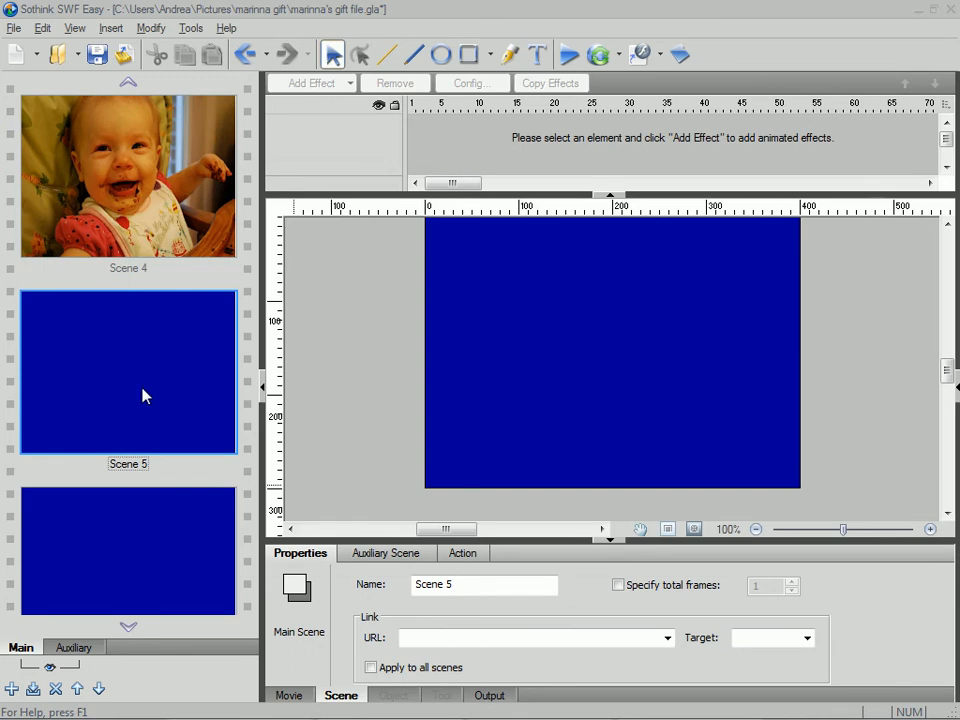
{"action": "left_click", "coordinate": [631, 290]}
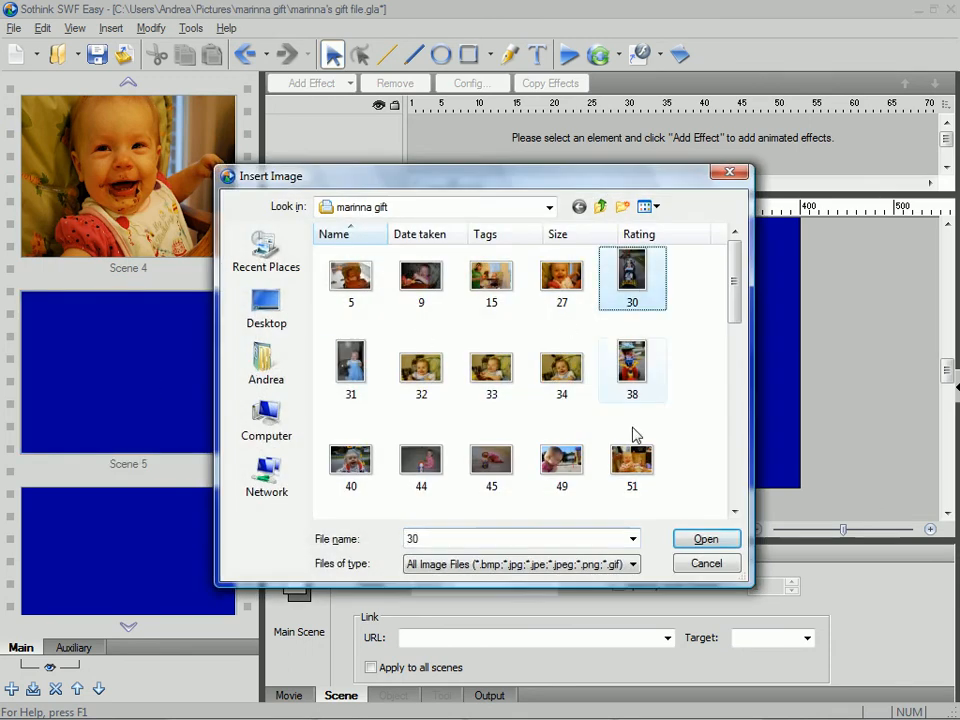
{"action": "left_click", "coordinate": [705, 540]}
{"action": "left_click", "coordinate": [491, 434]}
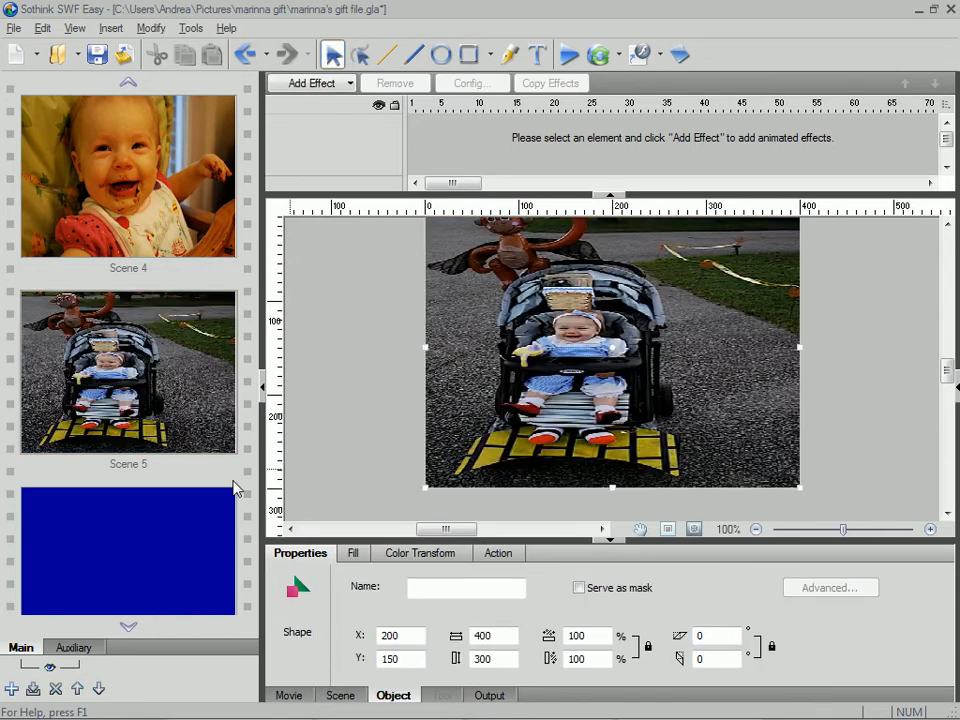
- Examine how the portrait stroller picture looks in Scene 5 compared with its neighbouring scenes
{"action": "left_click", "coordinate": [124, 538]}
{"action": "scroll", "coordinate": [141, 420], "scroll_direction": "down", "scroll_amount": 1}
{"action": "left_click", "coordinate": [115, 172]}
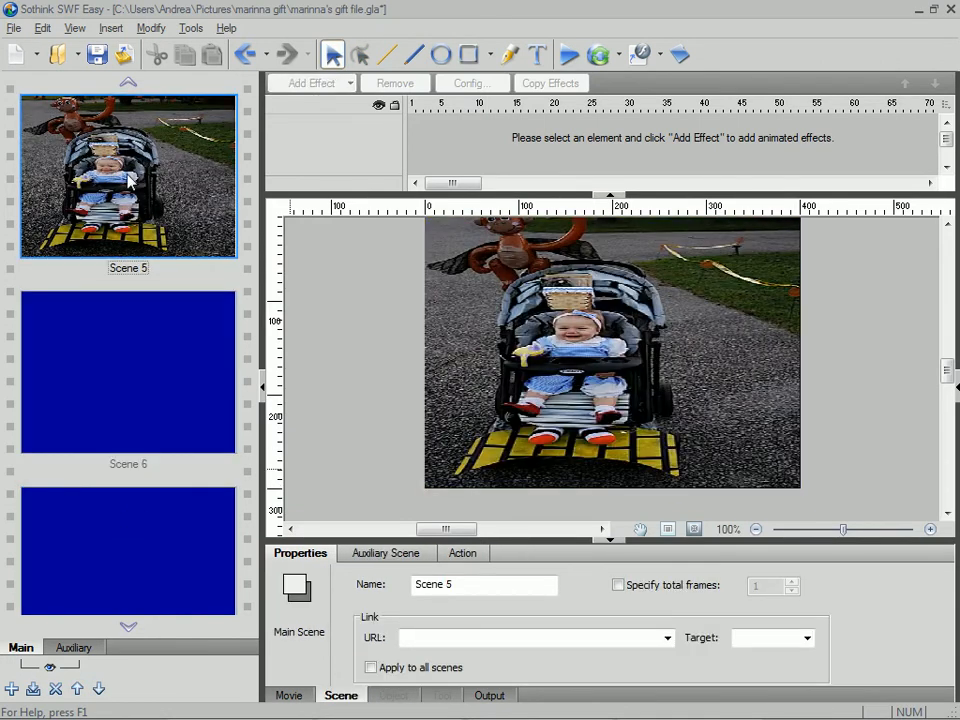
{"action": "scroll", "coordinate": [246, 263], "scroll_direction": "up", "scroll_amount": 3}
{"action": "scroll", "coordinate": [242, 264], "scroll_direction": "down", "scroll_amount": 2}
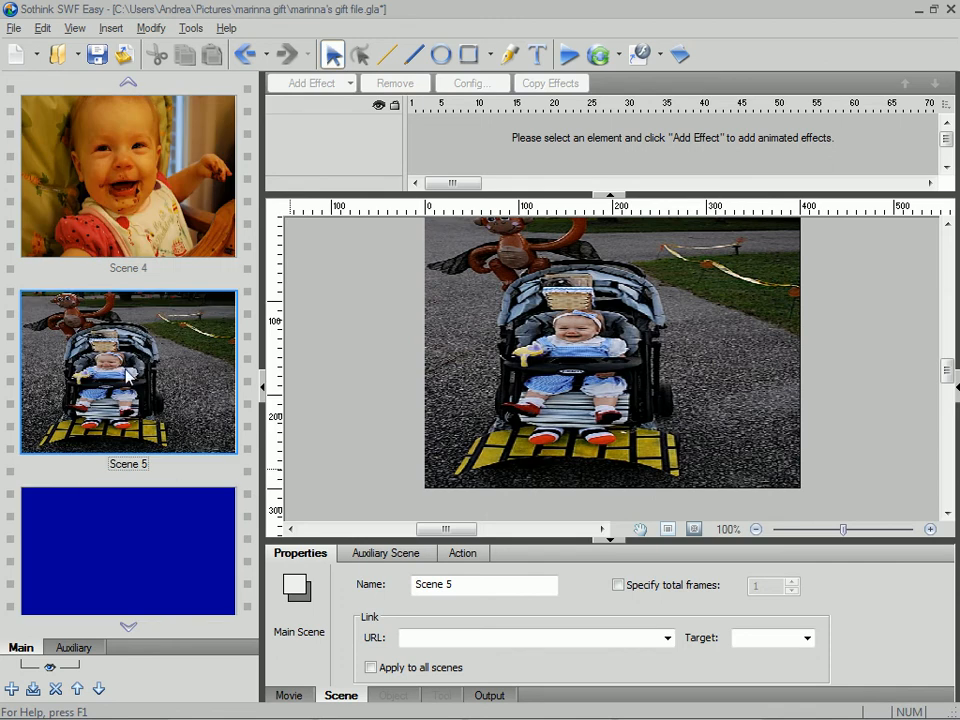
{"action": "scroll", "coordinate": [128, 375], "scroll_direction": "up", "scroll_amount": 1}
{"action": "scroll", "coordinate": [128, 375], "scroll_direction": "down", "scroll_amount": 2}
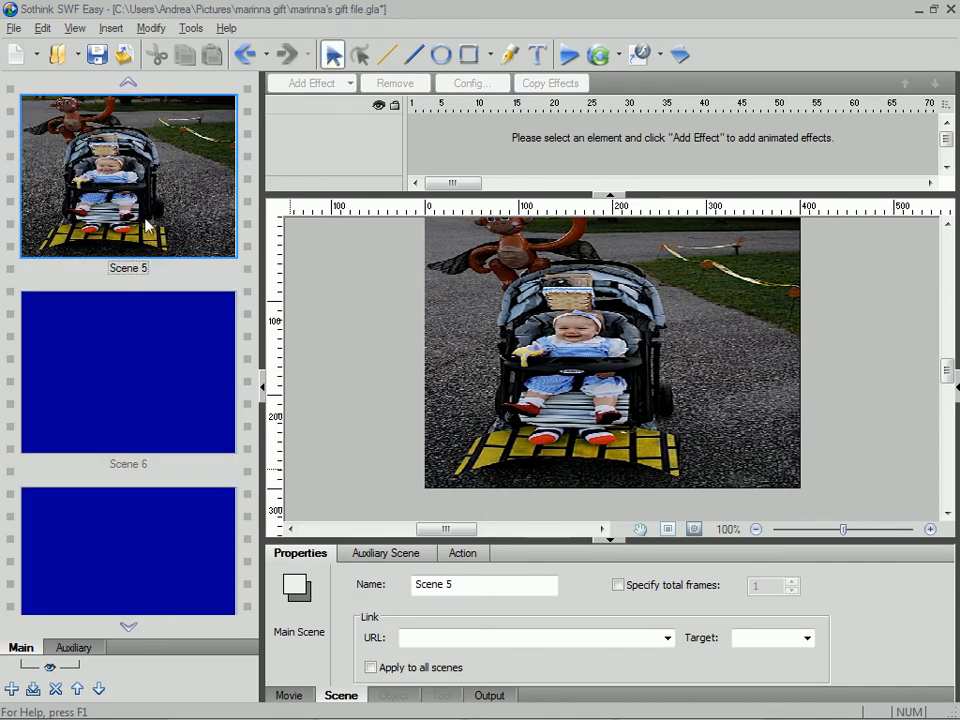
{"action": "scroll", "coordinate": [110, 165], "scroll_direction": "up", "scroll_amount": 1}
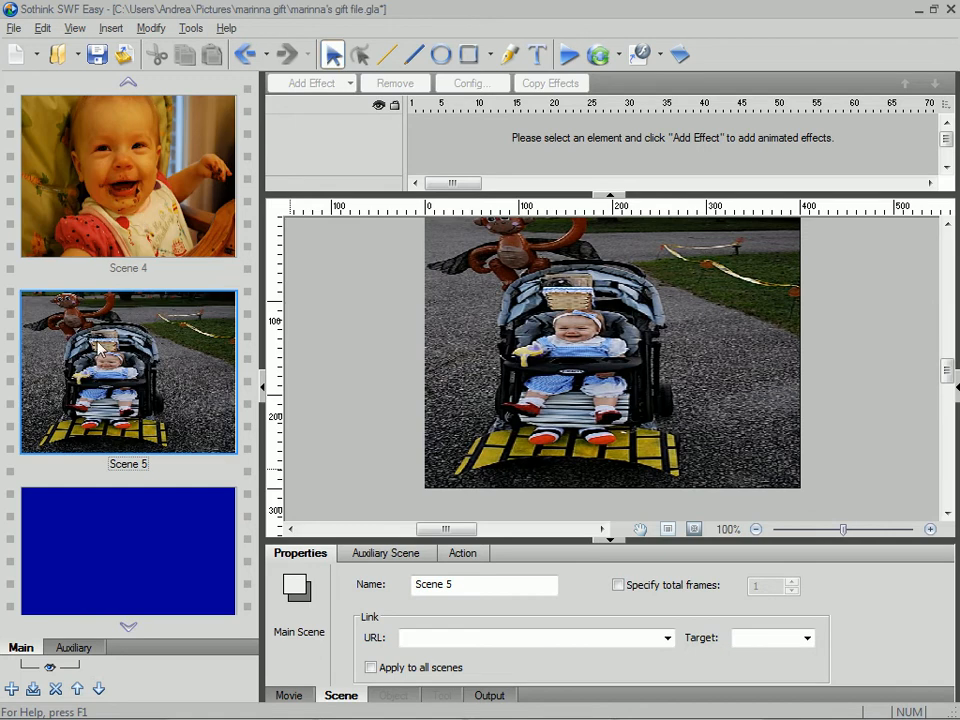
- Delete the stroller picture from Scene 5 while keeping the scene itself
{"action": "right_click", "coordinate": [100, 356]}
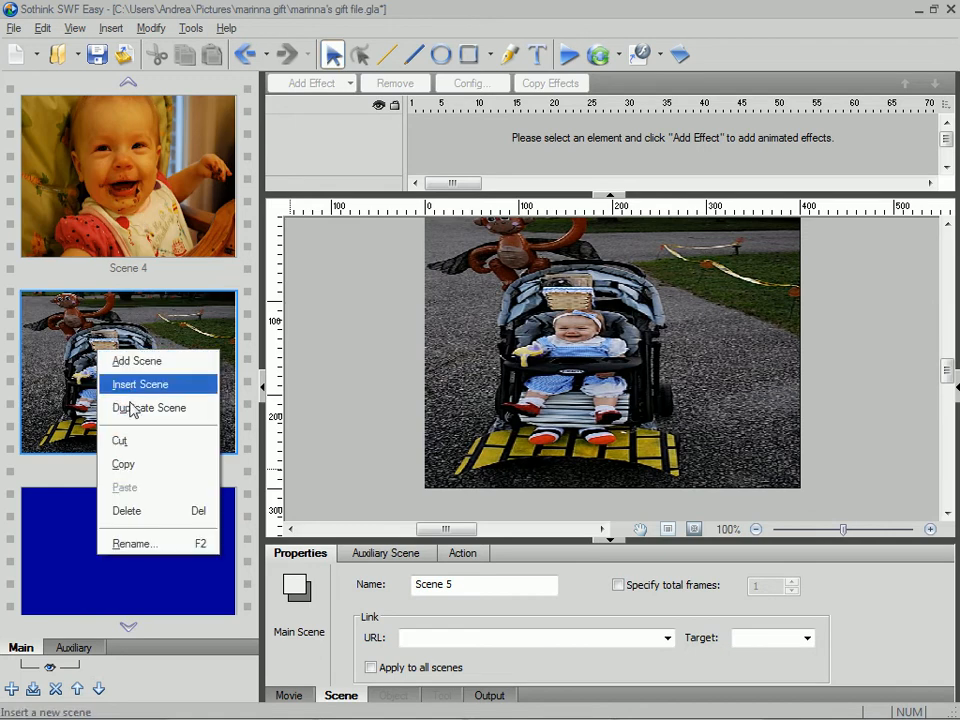
{"action": "left_click", "coordinate": [88, 353]}
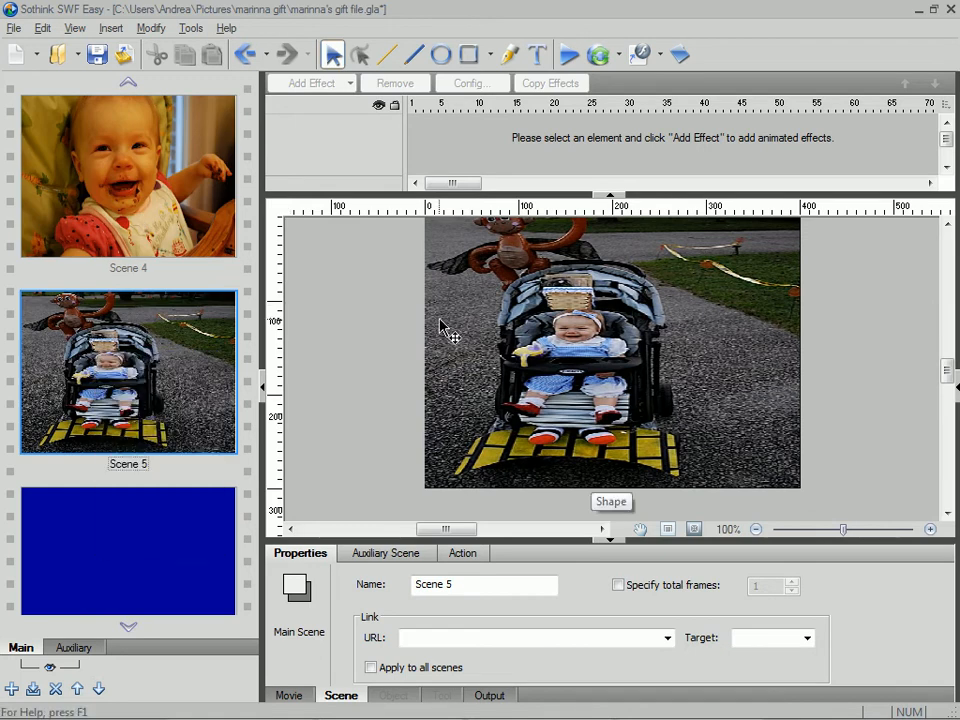
{"action": "left_click", "coordinate": [577, 313]}
{"action": "key", "text": "Delete"}
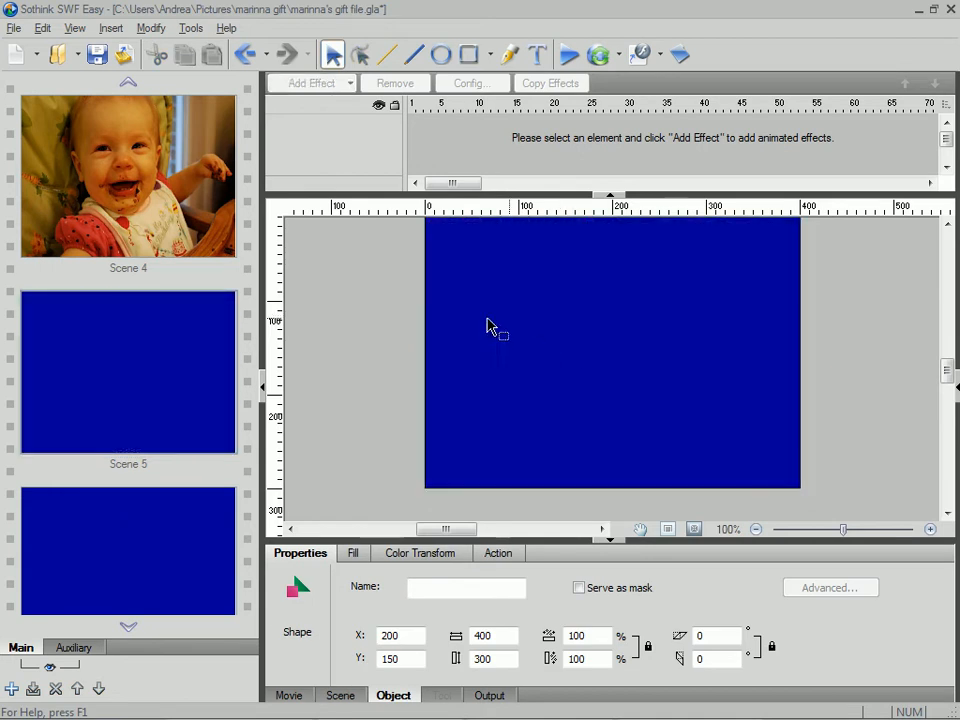
- Insert image 30 into Scene 5 using the size of the original image
{"action": "left_click", "coordinate": [118, 365]}
{"action": "left_click", "coordinate": [111, 28]}
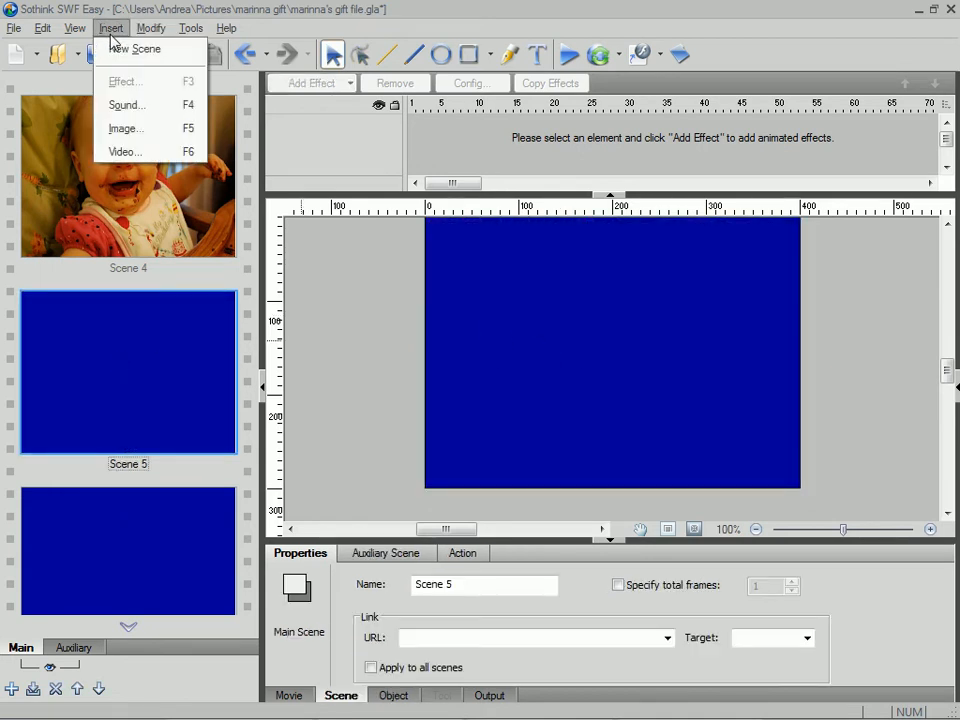
{"action": "left_click", "coordinate": [150, 142]}
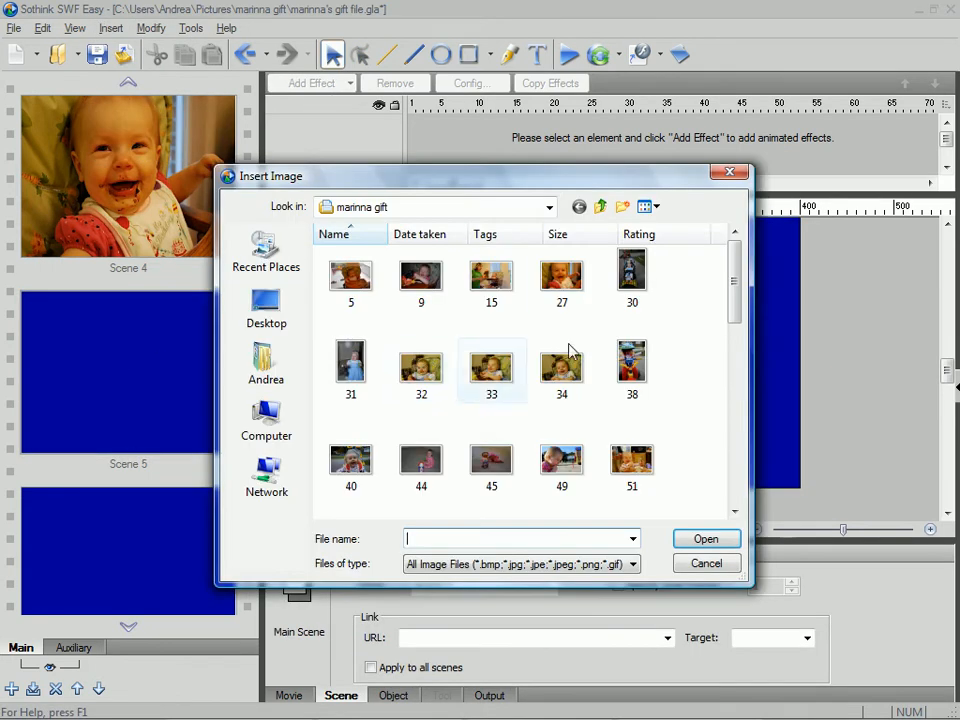
{"action": "left_click", "coordinate": [634, 272]}
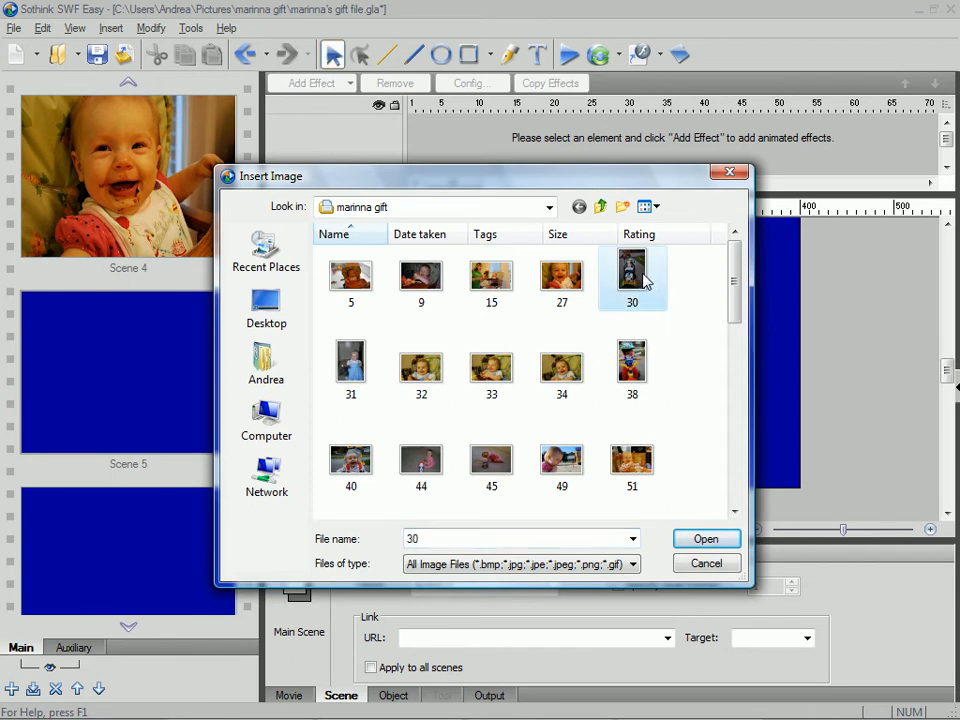
{"action": "double_click", "coordinate": [634, 272]}
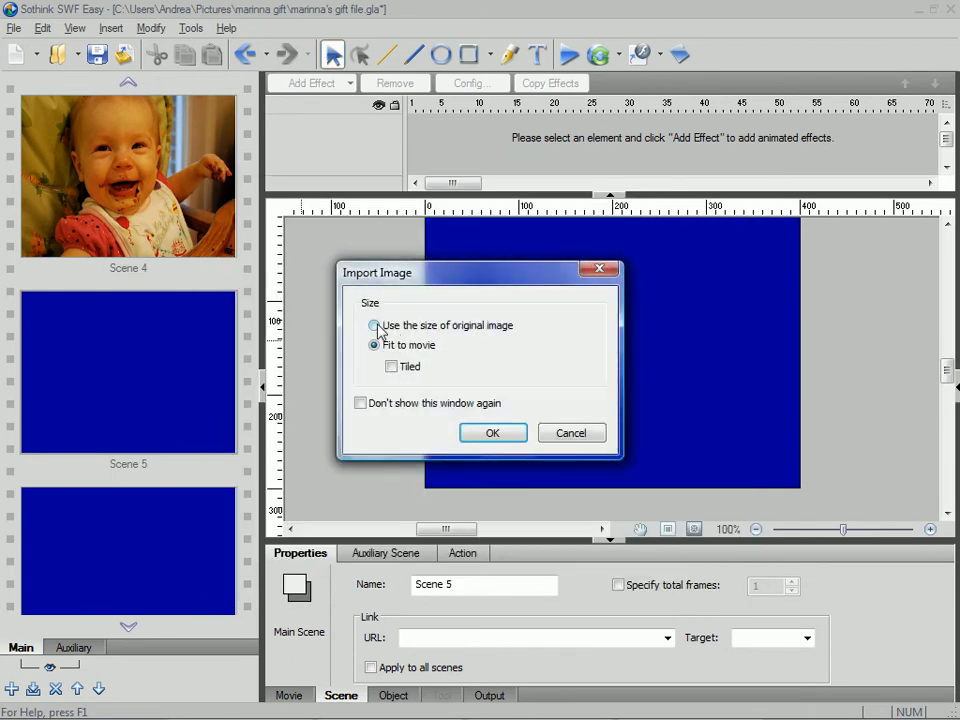
{"action": "left_click", "coordinate": [375, 327]}
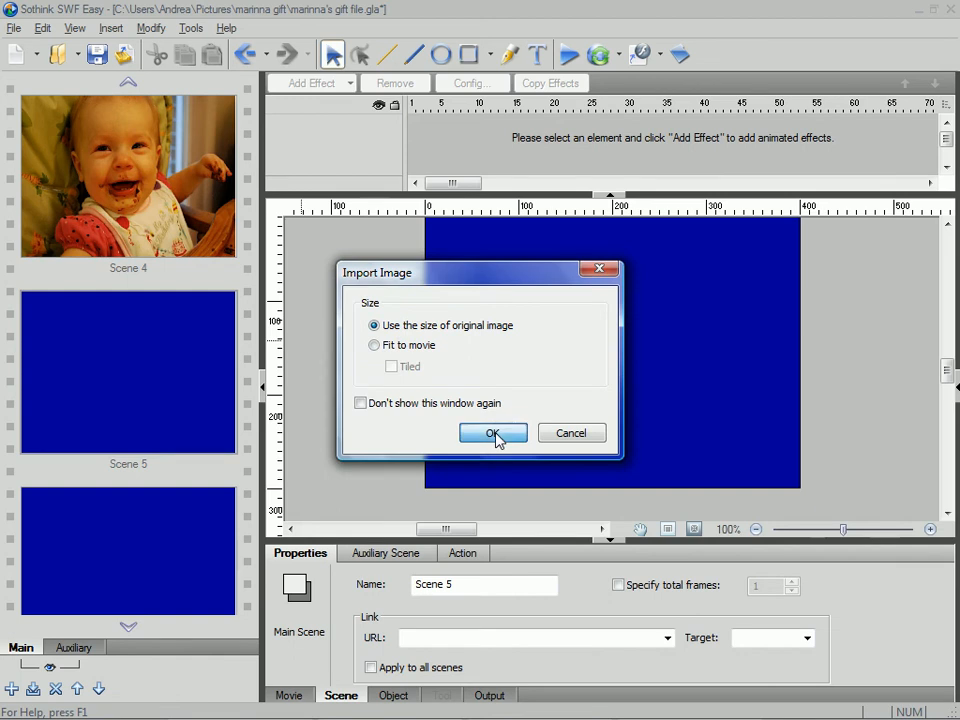
{"action": "left_click", "coordinate": [491, 432]}
{"action": "scroll", "coordinate": [680, 375], "scroll_direction": "up", "scroll_amount": 3}
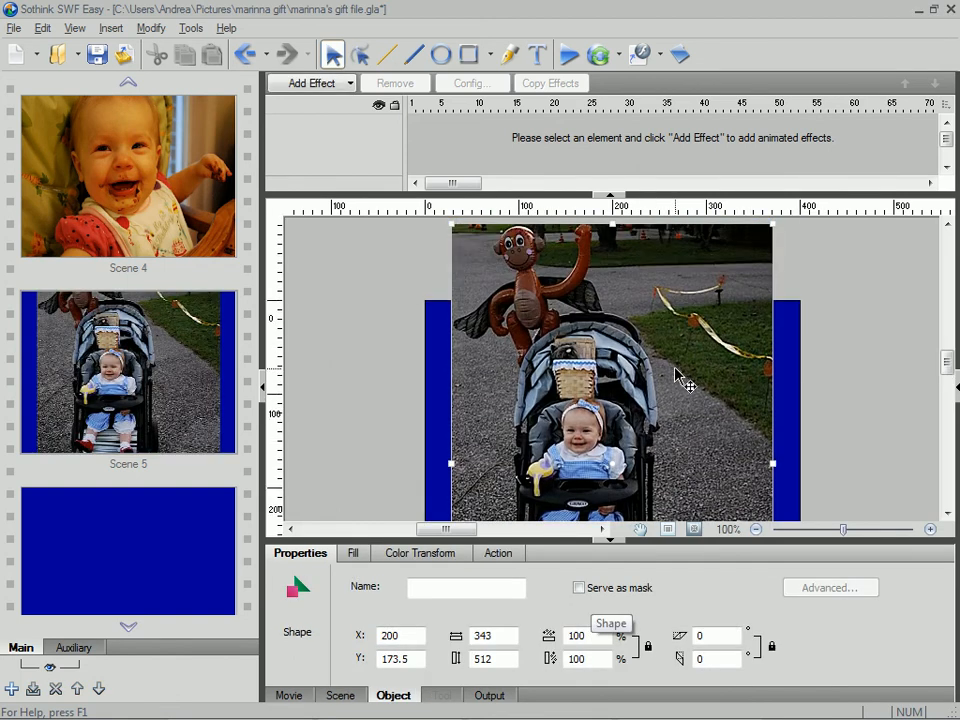
{"action": "scroll", "coordinate": [680, 375], "scroll_direction": "down", "scroll_amount": 3}
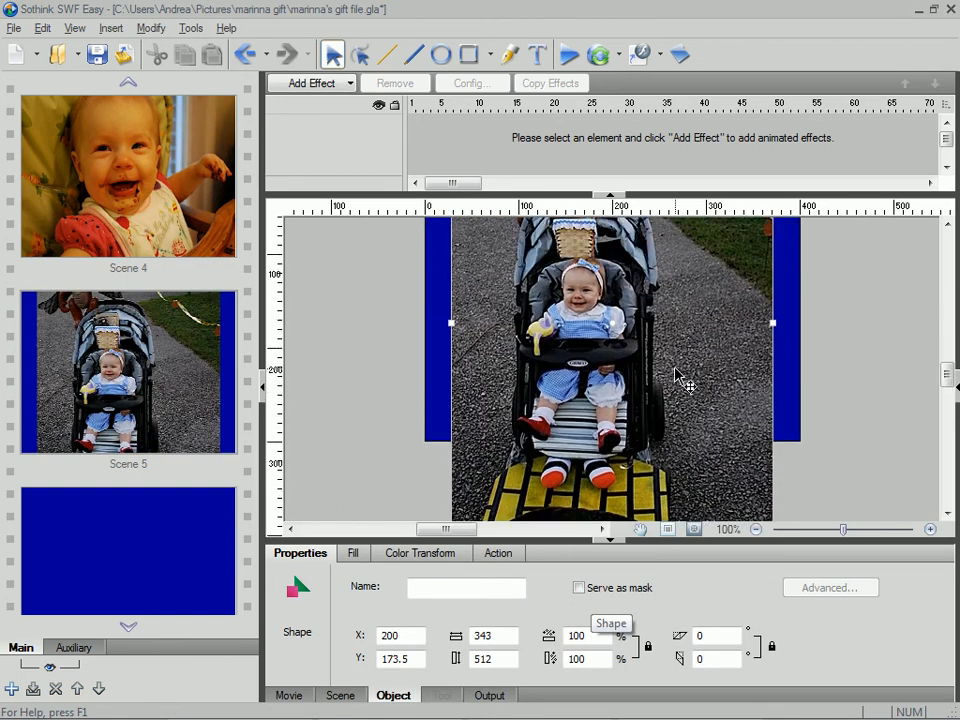
{"action": "scroll", "coordinate": [680, 375], "scroll_direction": "up", "scroll_amount": 2}
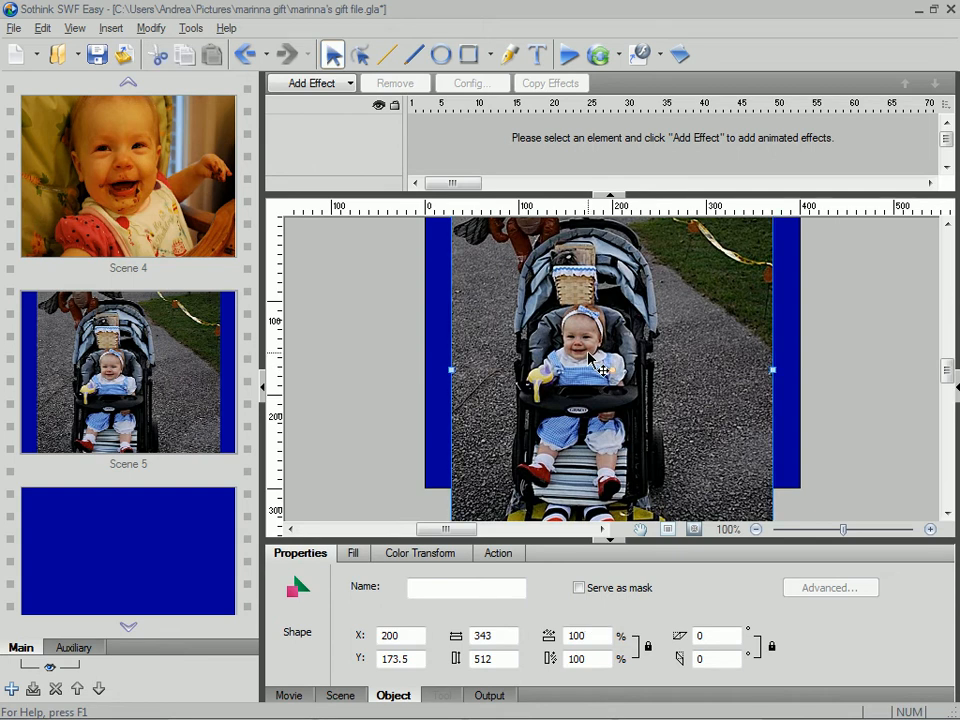
{"action": "right_click", "coordinate": [600, 368]}
{"action": "left_click", "coordinate": [396, 328]}
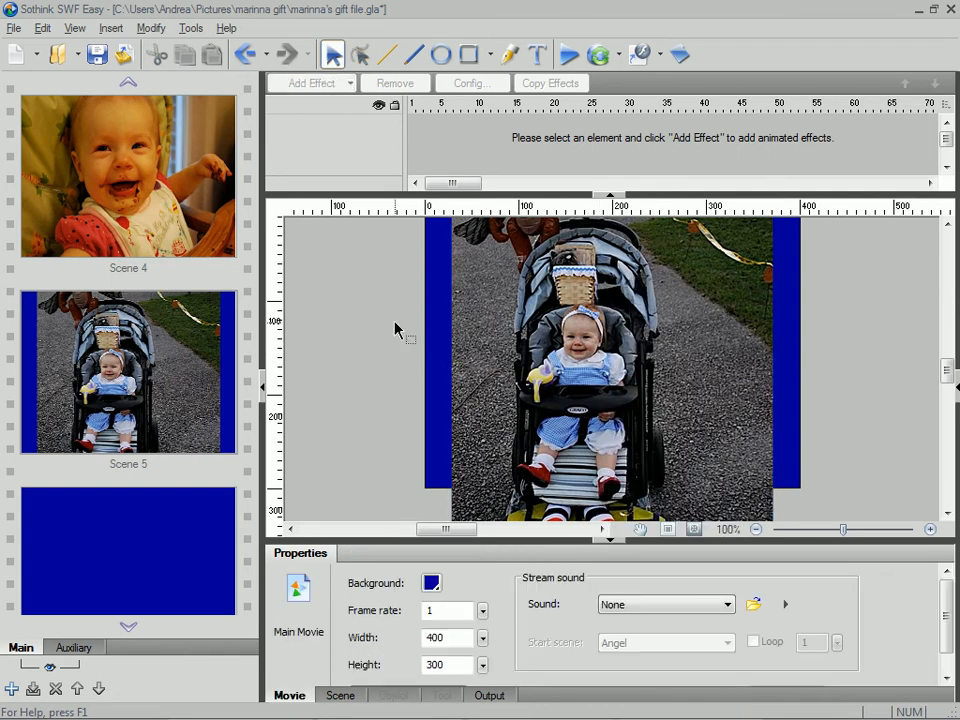
{"action": "left_click", "coordinate": [677, 339]}
{"action": "right_click", "coordinate": [667, 331]}
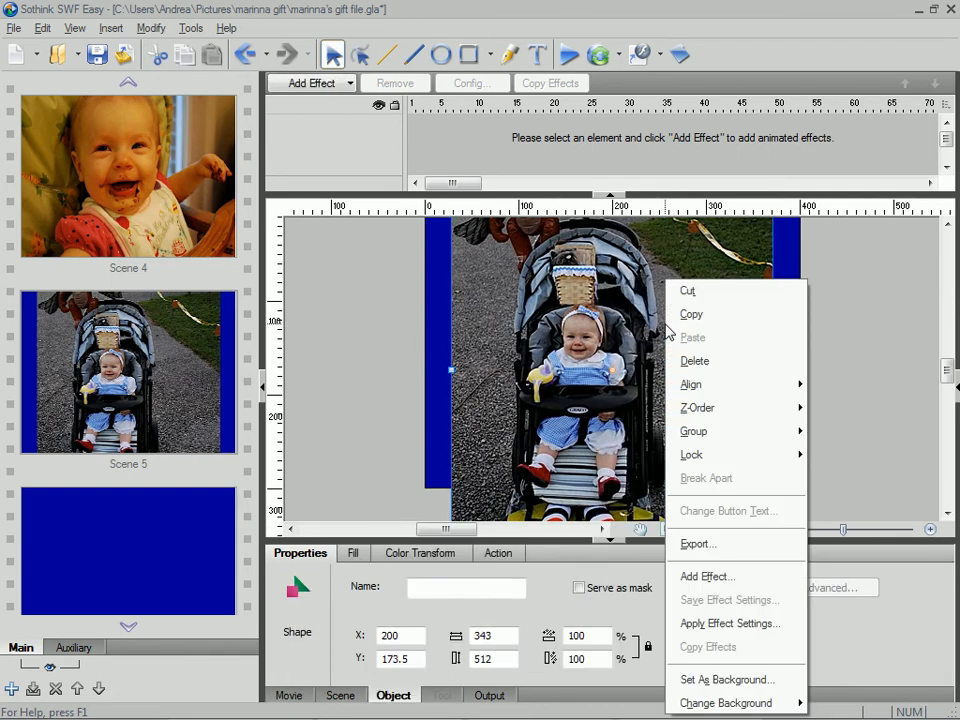
{"action": "left_click", "coordinate": [396, 352]}
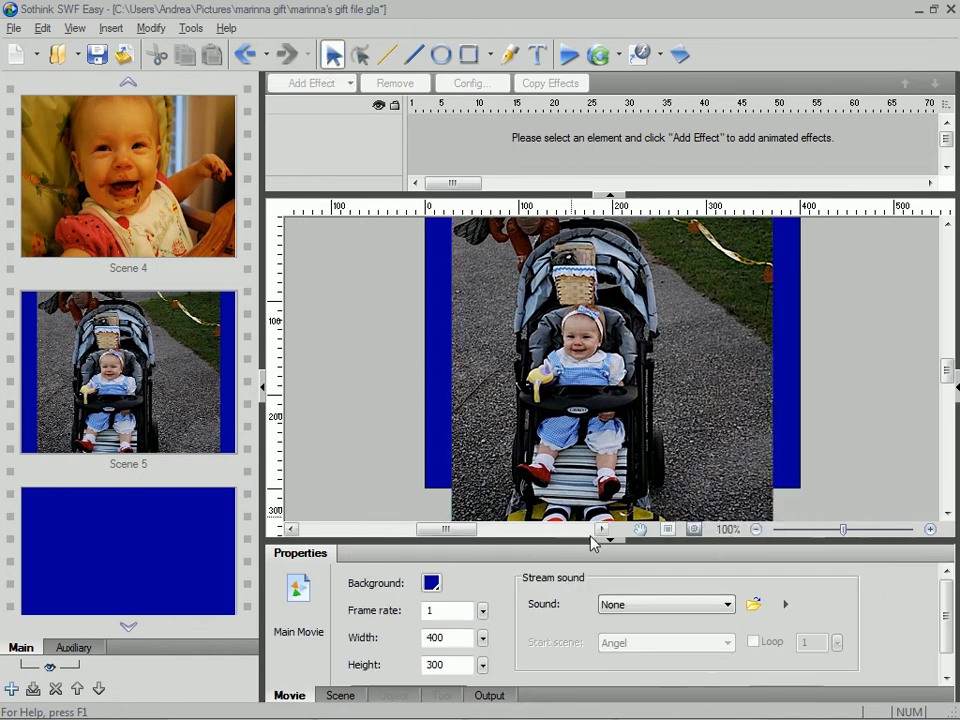
- Enlarge the object properties area and scale the stroller picture in Scene 5 to 75 percent
{"action": "left_click_drag", "start_coordinate": [613, 548], "coordinate": [612, 458]}
{"action": "left_click", "coordinate": [653, 383]}
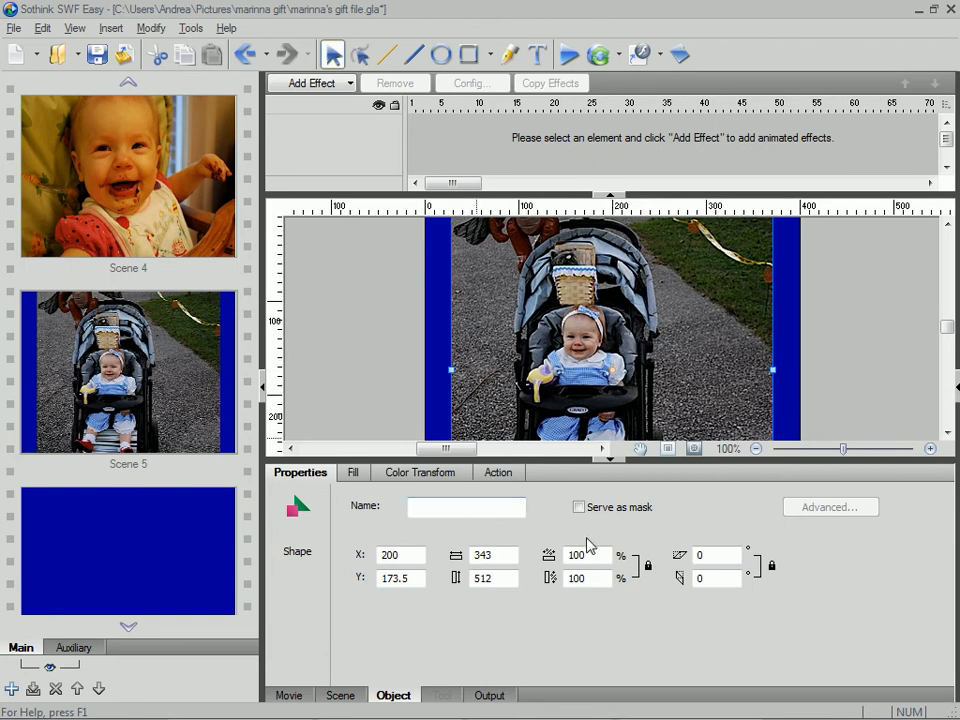
{"action": "left_click_drag", "start_coordinate": [602, 555], "coordinate": [519, 554]}
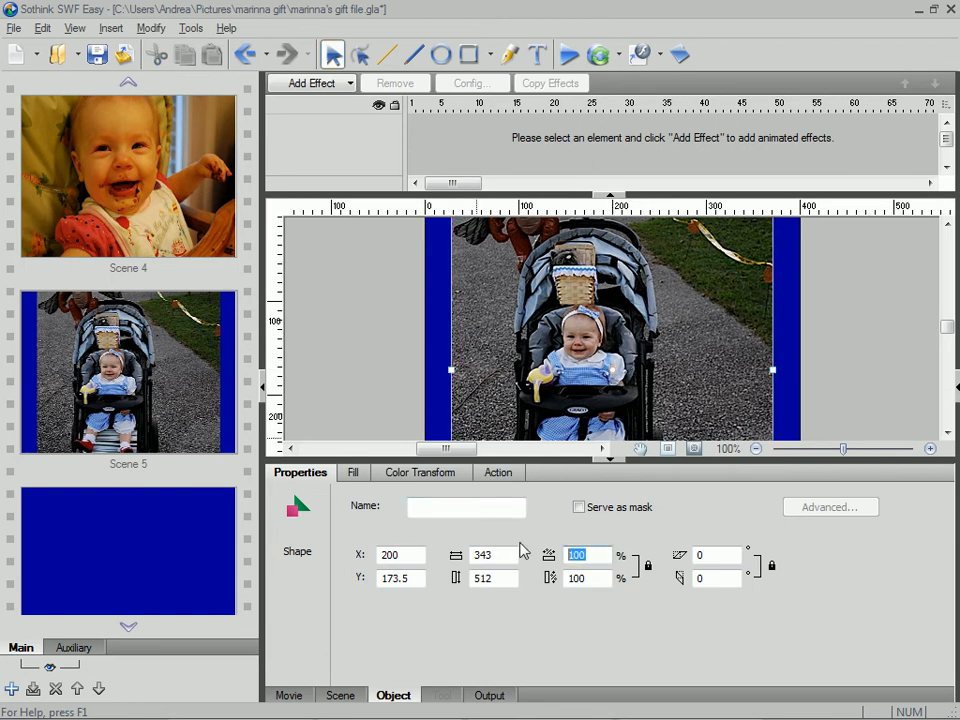
{"action": "type", "text": "75"}
{"action": "key", "text": "Tab"}
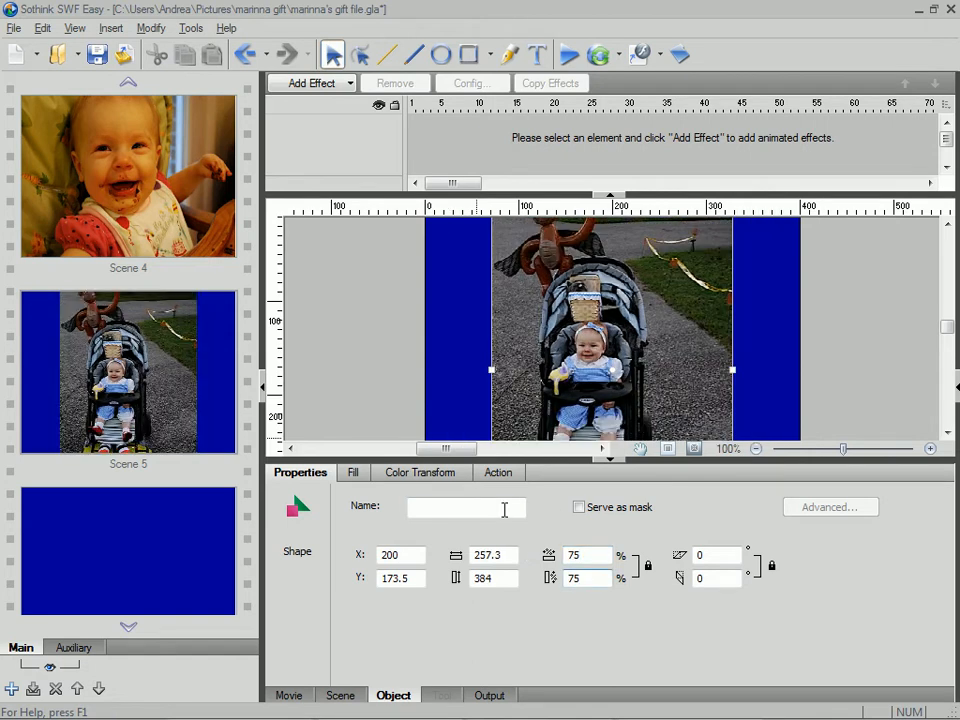
{"action": "left_click", "coordinate": [840, 336]}
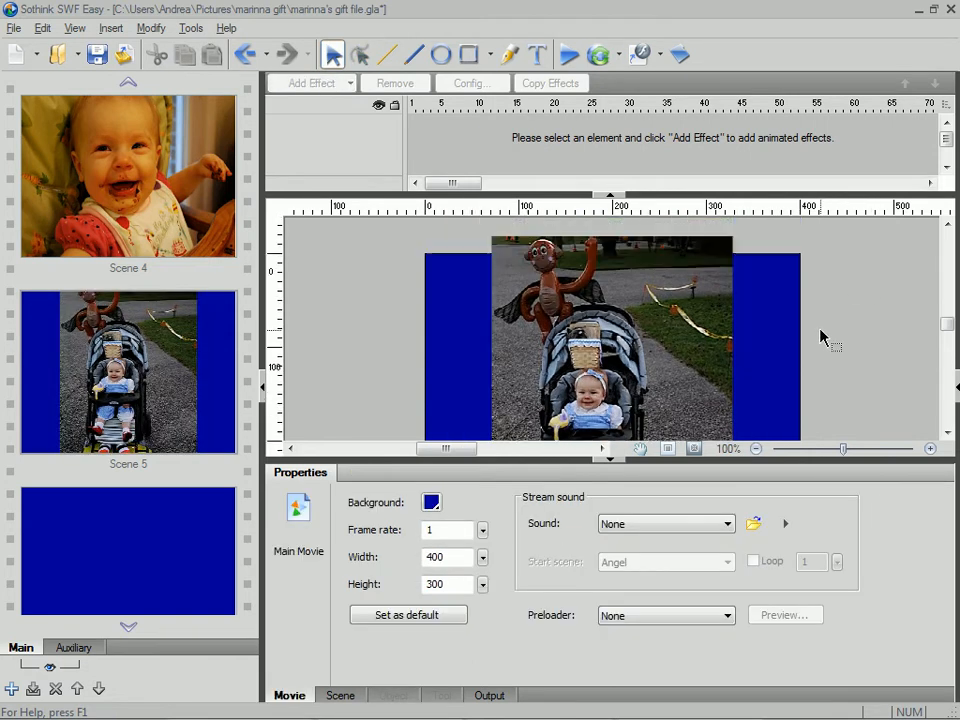
{"action": "scroll", "coordinate": [789, 354], "scroll_direction": "down", "scroll_amount": 2}
- Scale the stroller picture in Scene 5 to 50 percent in width and height
{"action": "left_click", "coordinate": [566, 373]}
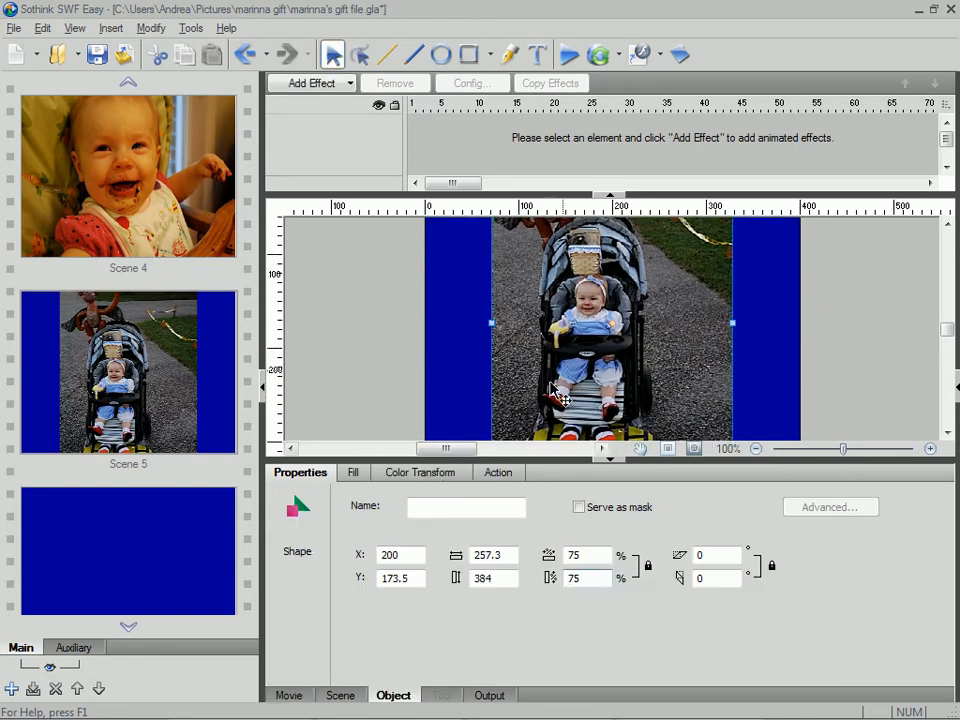
{"action": "double_click", "coordinate": [585, 554]}
{"action": "type", "text": "5"}
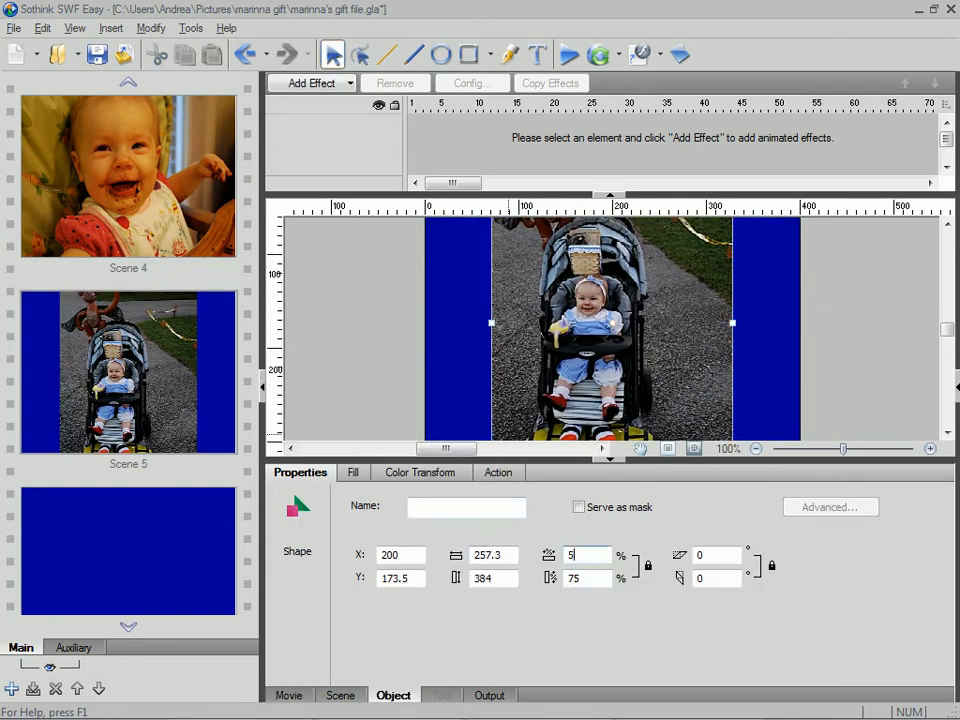
{"action": "type", "text": "0"}
{"action": "key", "text": "Tab"}
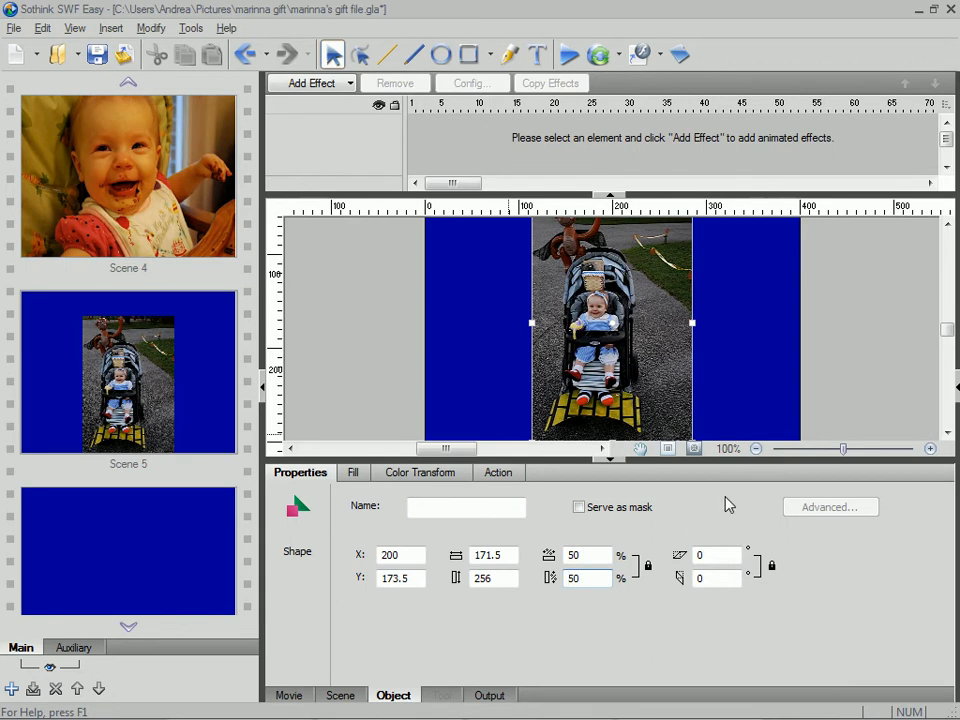
{"action": "left_click", "coordinate": [850, 340]}
{"action": "scroll", "coordinate": [850, 342], "scroll_direction": "down", "scroll_amount": 2}
{"action": "scroll", "coordinate": [849, 343], "scroll_direction": "up", "scroll_amount": 4}
- Move the stroller picture up to about X 199, Y 149.5 so it sits centred in Scene 5
{"action": "left_click", "coordinate": [637, 368]}
{"action": "left_click_drag", "start_coordinate": [640, 372], "coordinate": [645, 352]}
{"action": "scroll", "coordinate": [840, 328], "scroll_direction": "down", "scroll_amount": 2}
{"action": "scroll", "coordinate": [838, 328], "scroll_direction": "up", "scroll_amount": 4}
{"action": "scroll", "coordinate": [838, 328], "scroll_direction": "down", "scroll_amount": 2}
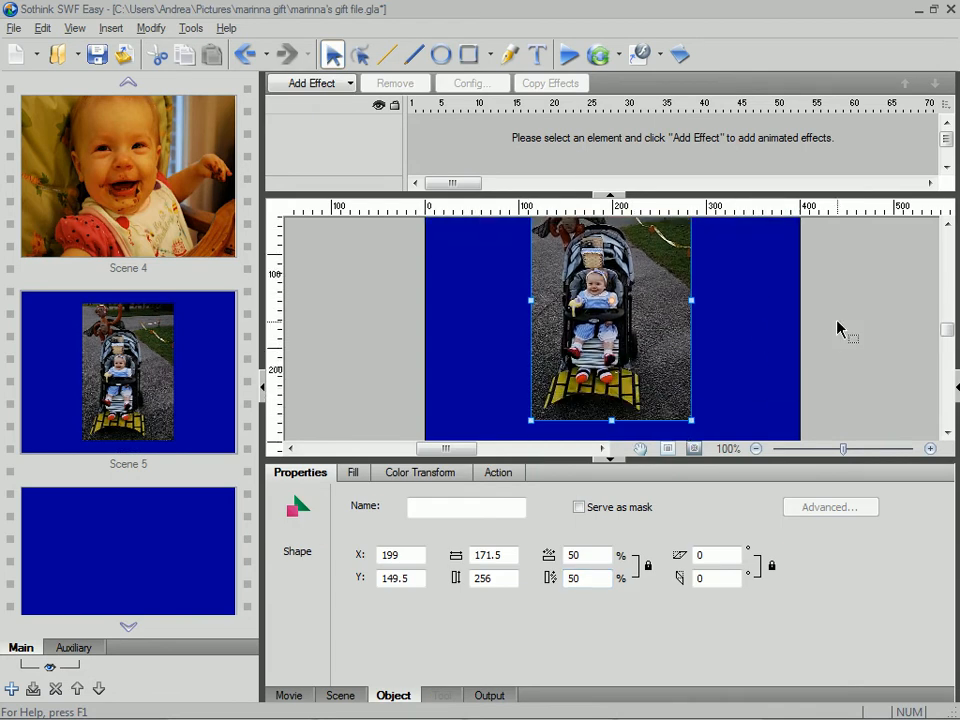
- Insert image 31 into Scene 6 using the size of the original image
{"action": "left_click", "coordinate": [141, 568]}
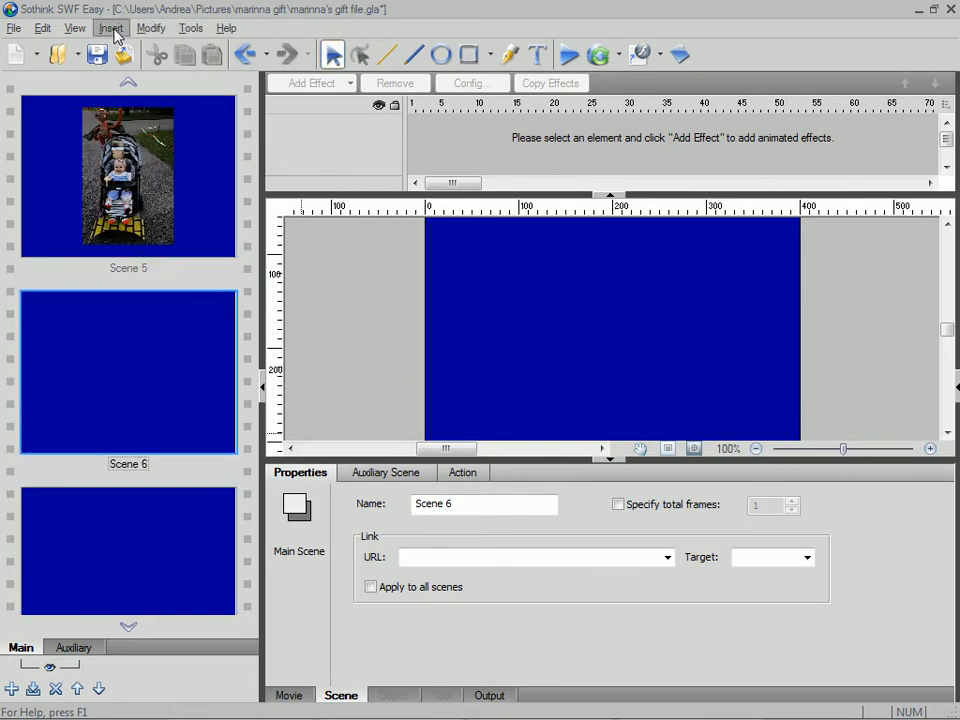
{"action": "double_click", "coordinate": [139, 358]}
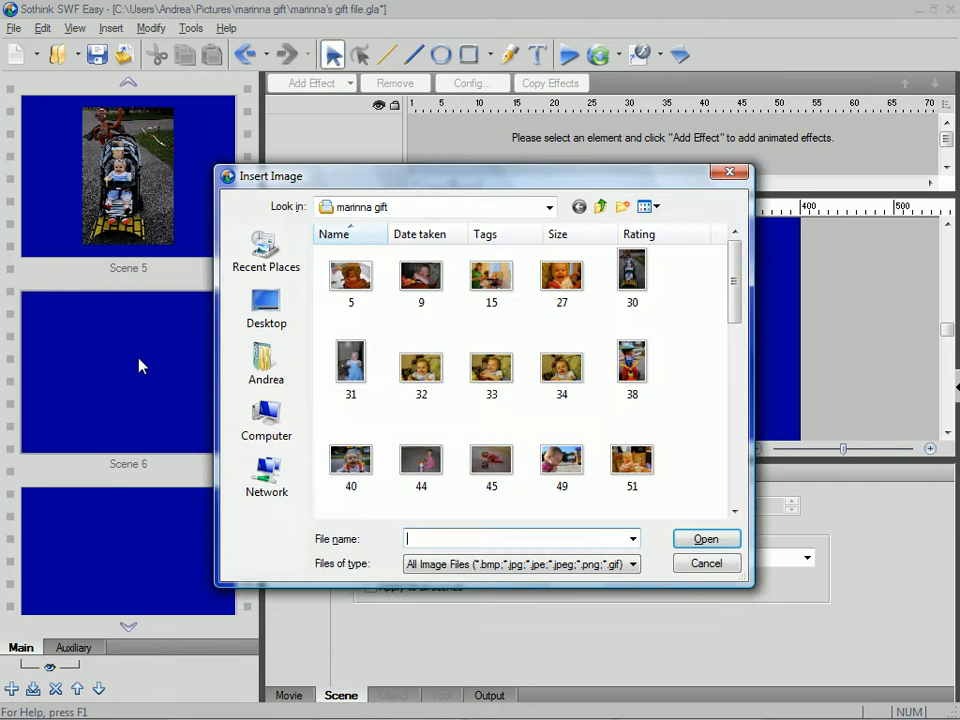
{"action": "left_click", "coordinate": [352, 367]}
{"action": "left_click", "coordinate": [709, 539]}
{"action": "left_click", "coordinate": [494, 433]}
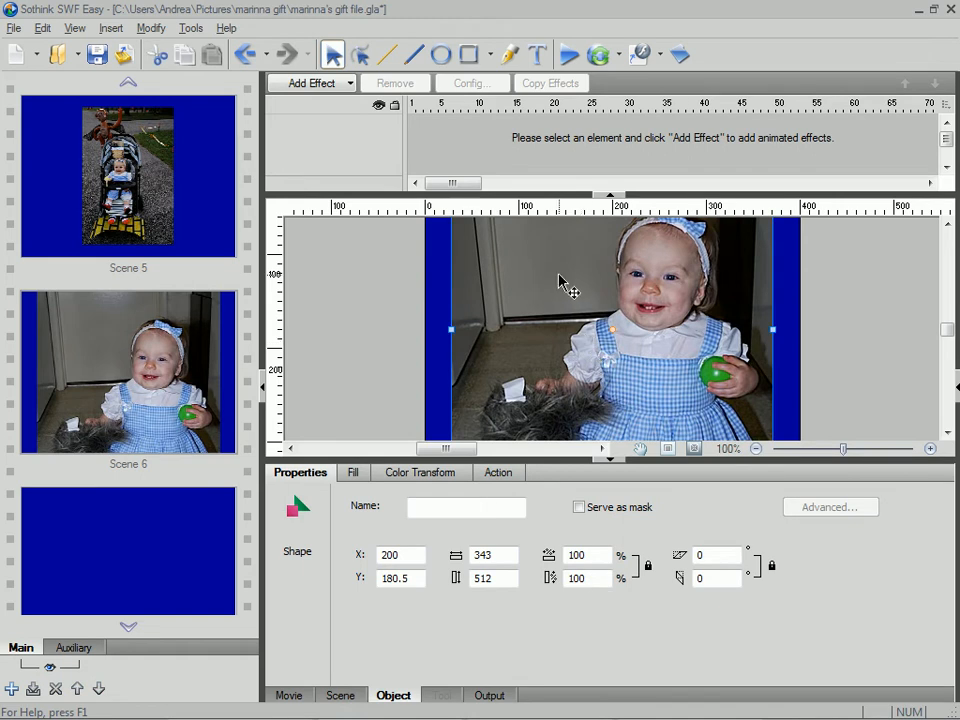
{"action": "double_click", "coordinate": [572, 555]}
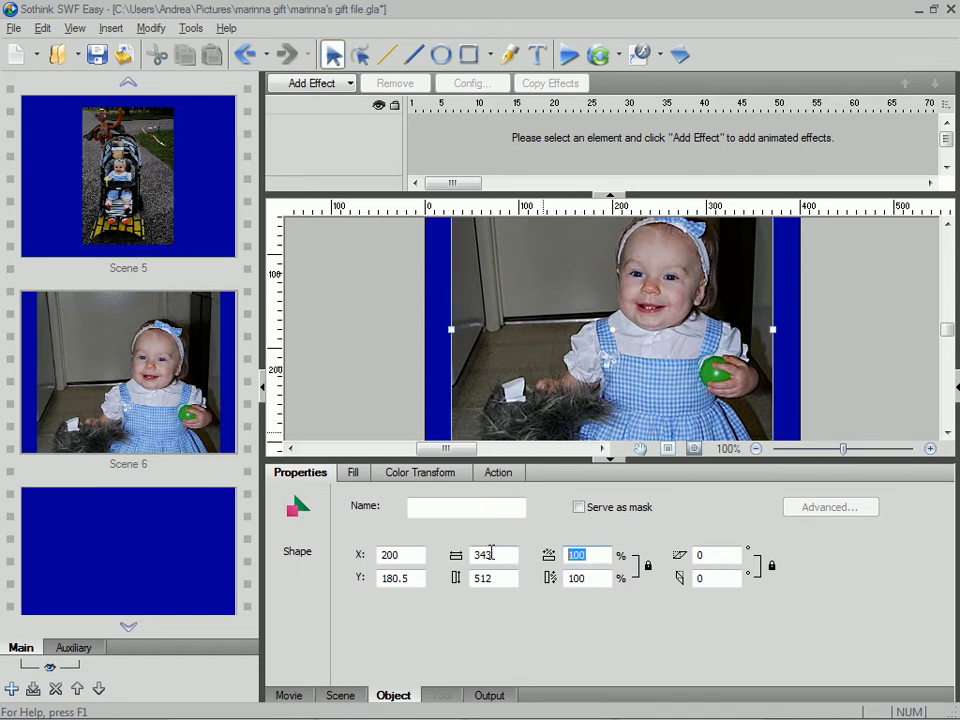
{"action": "type", "text": "6"}
{"action": "key", "text": "Return"}
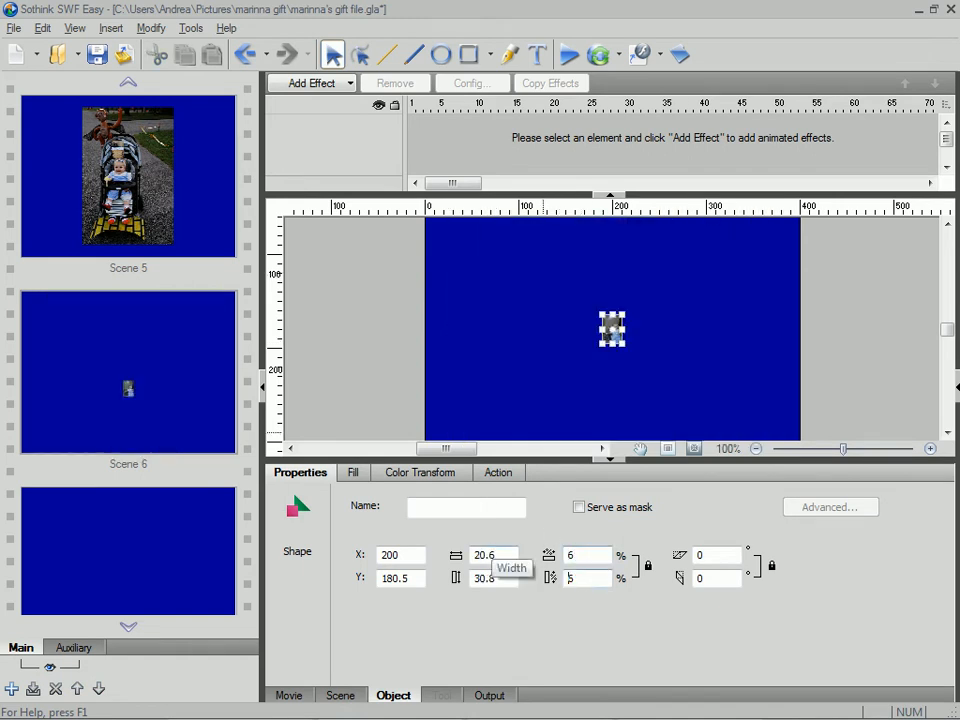
- Scale the picture in Scene 6 to 60 percent in width and height
{"action": "left_click_drag", "start_coordinate": [578, 555], "coordinate": [480, 551]}
{"action": "type", "text": "60"}
{"action": "key", "text": "Return"}
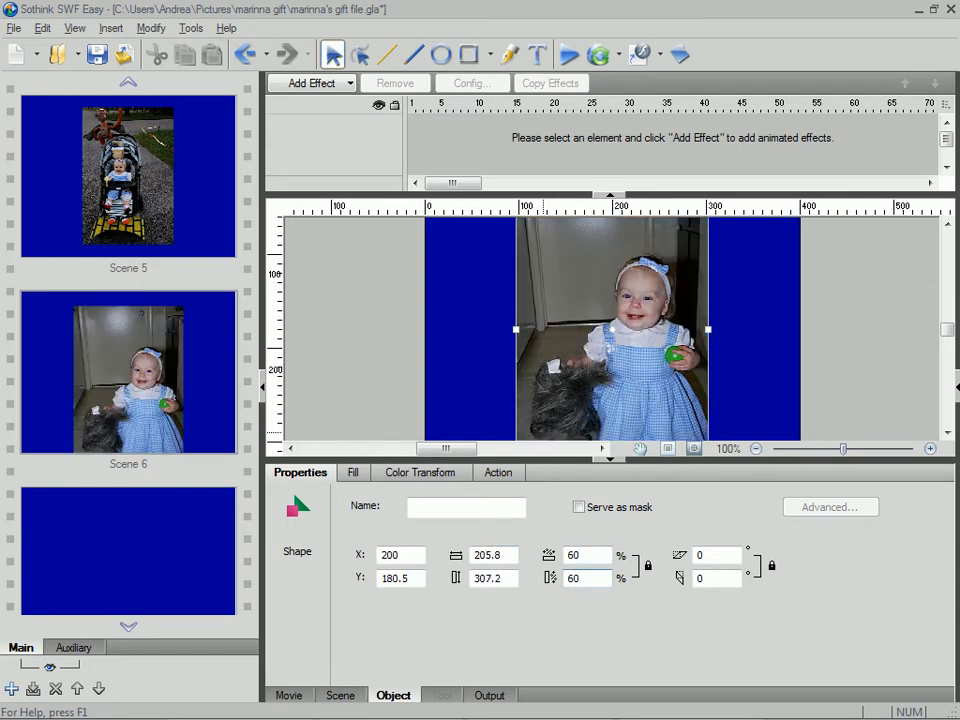
- Insert image 32 into Scene 7, fitted to the movie
{"action": "left_click", "coordinate": [137, 566]}
{"action": "scroll", "coordinate": [137, 566], "scroll_direction": "down", "scroll_amount": 1}
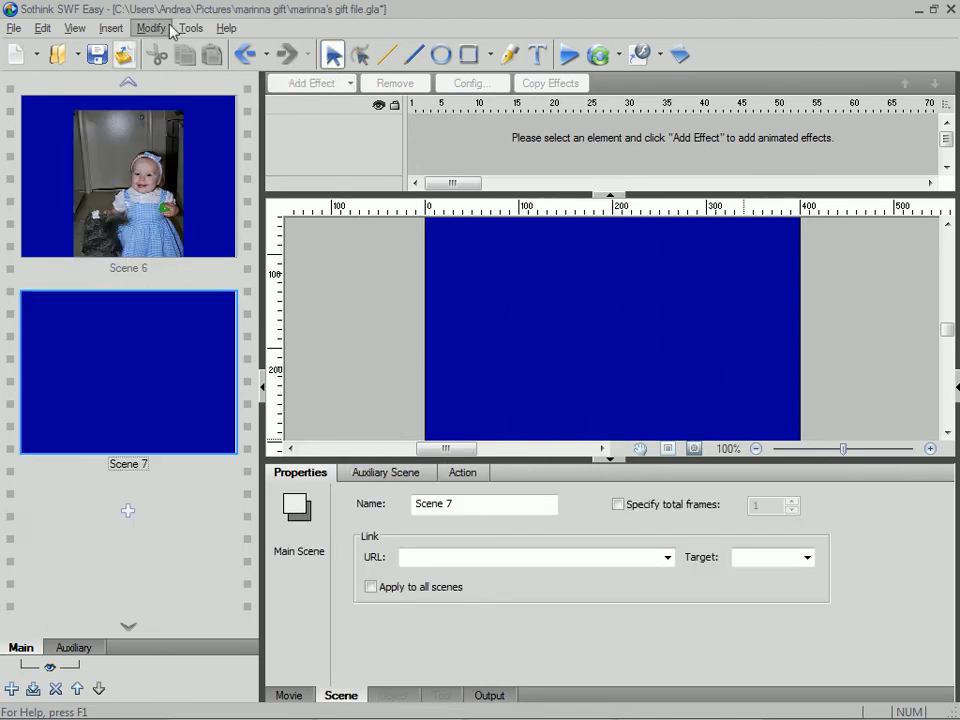
{"action": "left_click", "coordinate": [119, 34]}
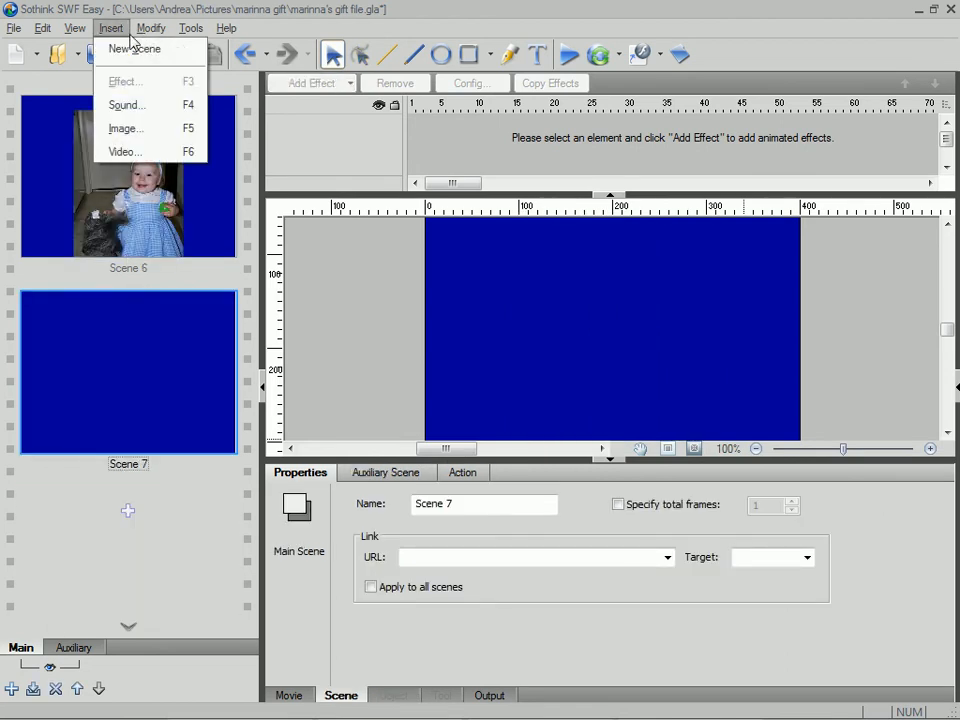
{"action": "left_click", "coordinate": [157, 128]}
{"action": "left_click", "coordinate": [424, 378]}
{"action": "left_click", "coordinate": [712, 539]}
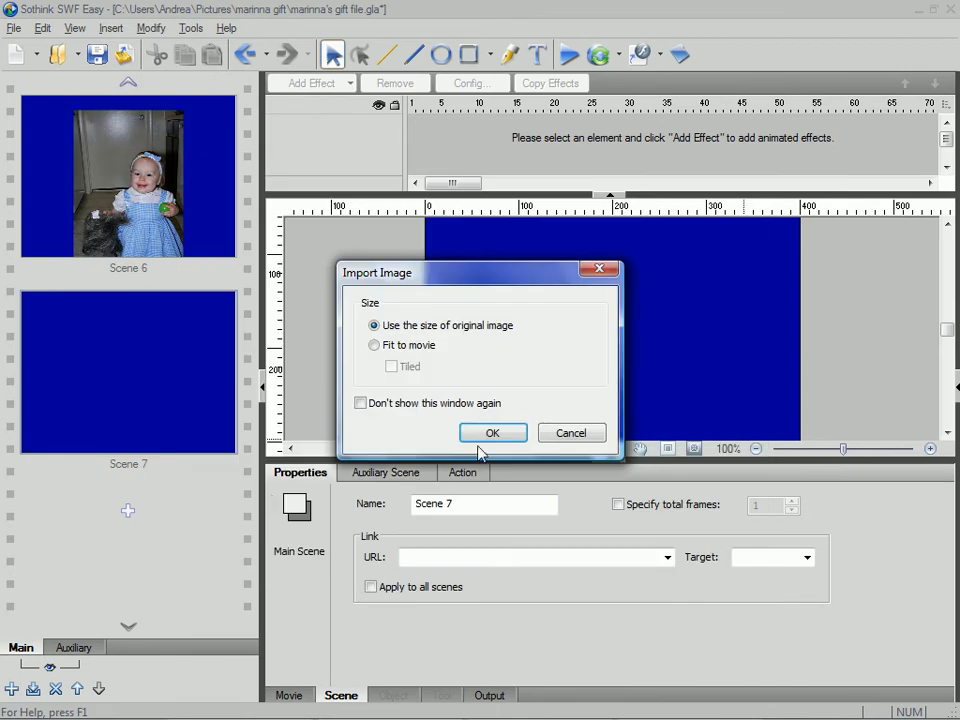
{"action": "left_click", "coordinate": [414, 350]}
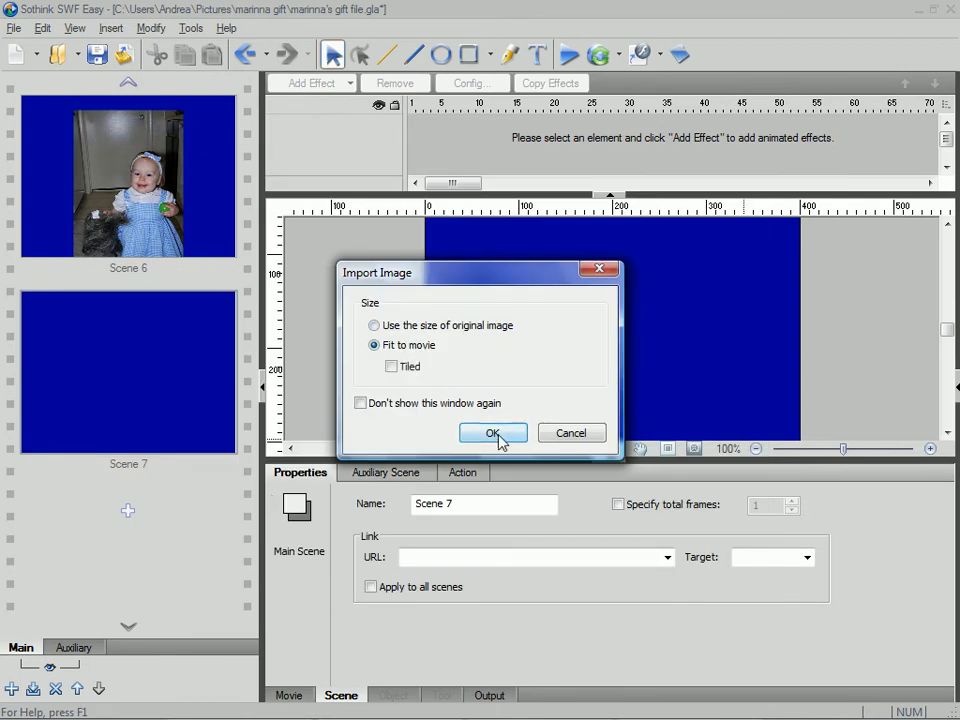
{"action": "left_click", "coordinate": [497, 436]}
- Add a new scene after Scene 7 and insert image 33 into it, fitted to the movie
{"action": "left_click", "coordinate": [125, 513]}
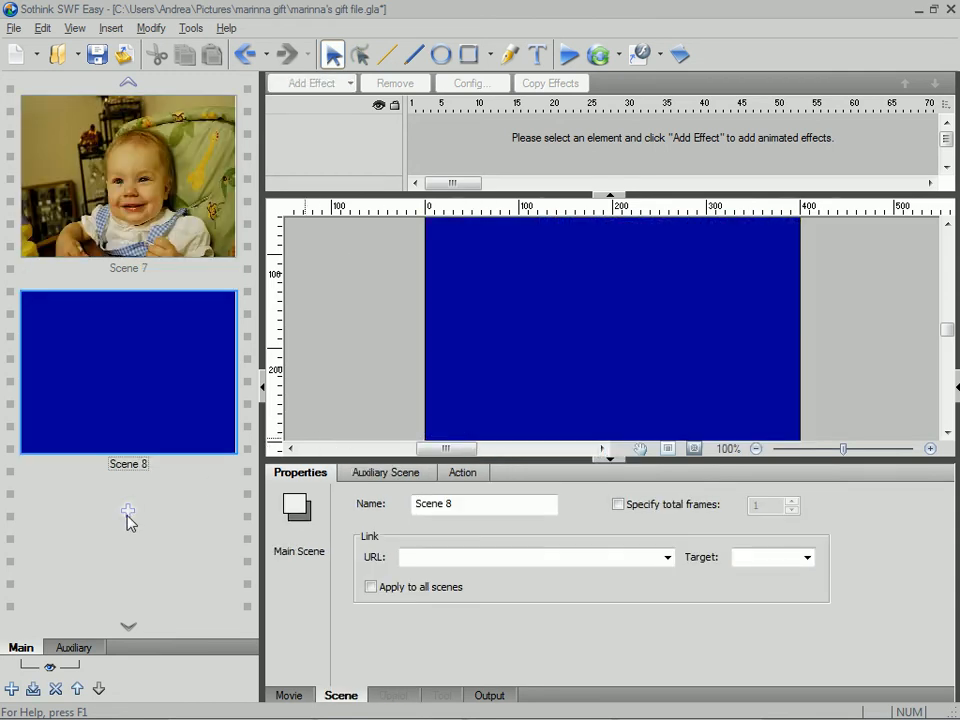
{"action": "left_click", "coordinate": [111, 28]}
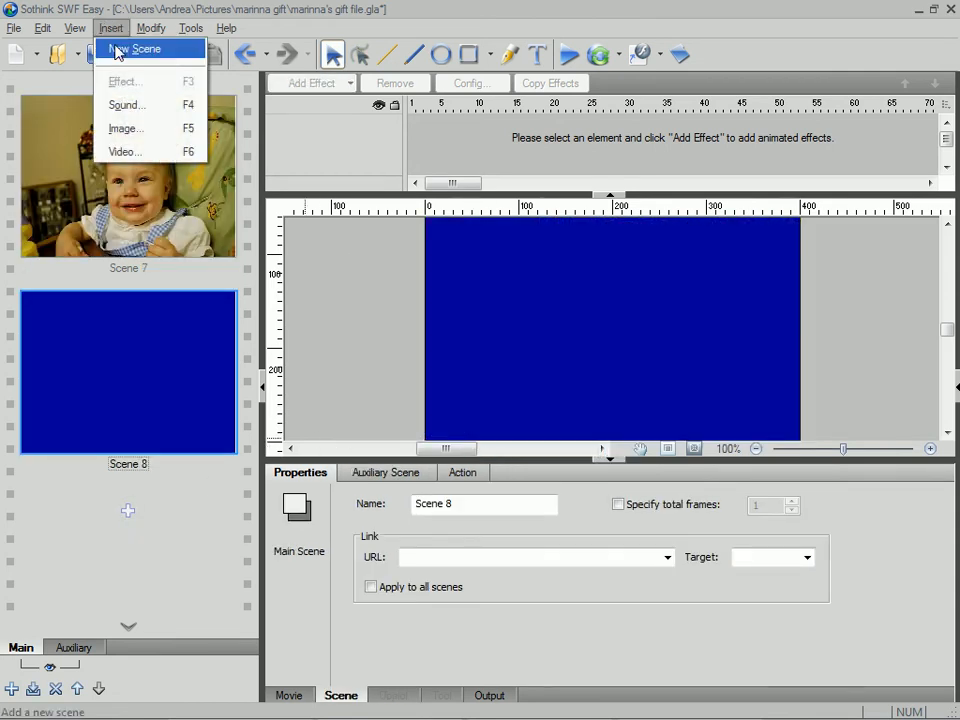
{"action": "left_click", "coordinate": [128, 130]}
{"action": "left_click", "coordinate": [489, 378]}
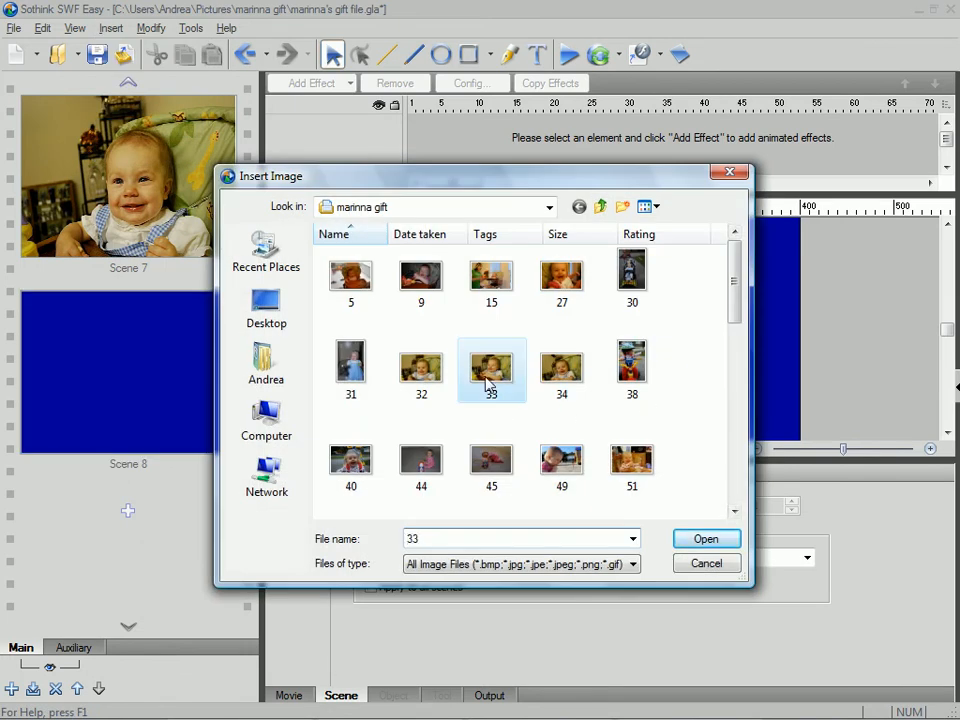
{"action": "left_click", "coordinate": [714, 542]}
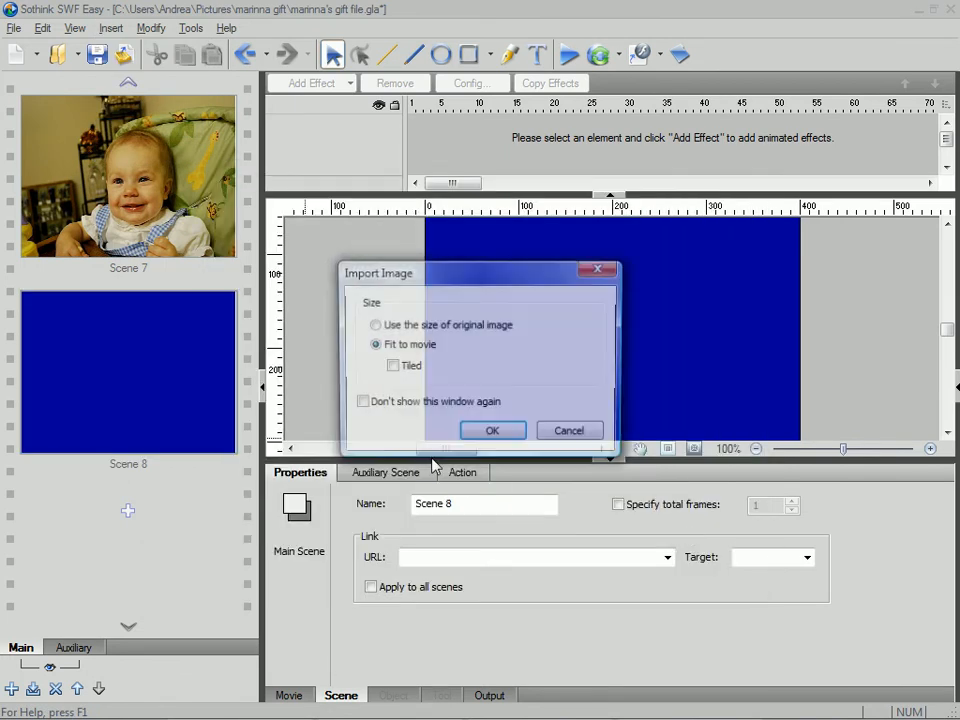
{"action": "left_click", "coordinate": [500, 428]}
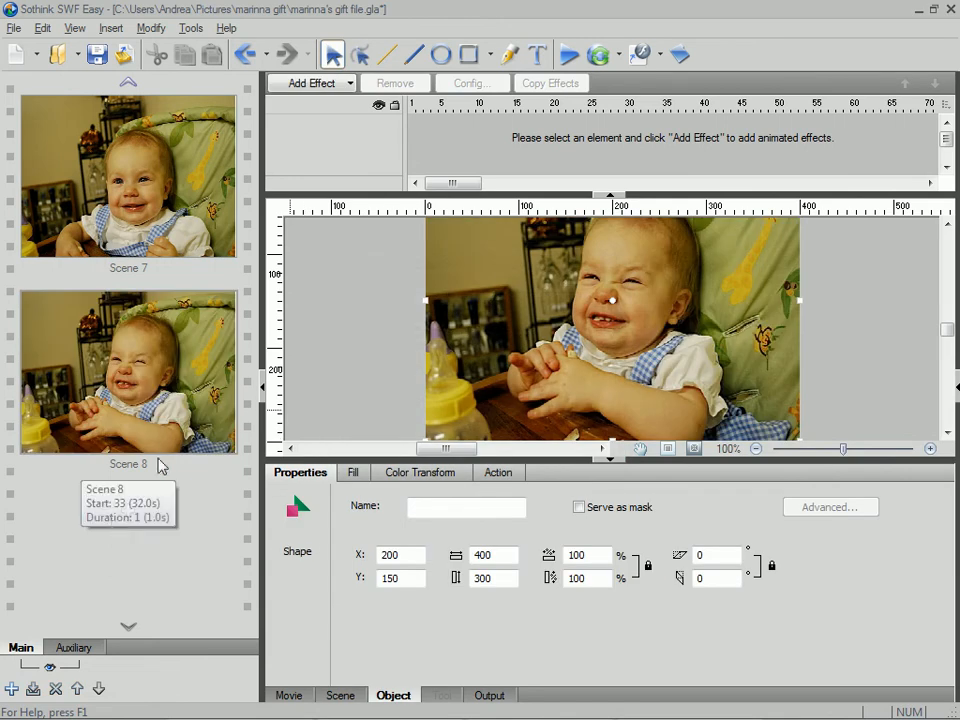
- Add a new scene after Scene 8 and insert image 34 into it, fitted to the movie
{"action": "left_click", "coordinate": [128, 512]}
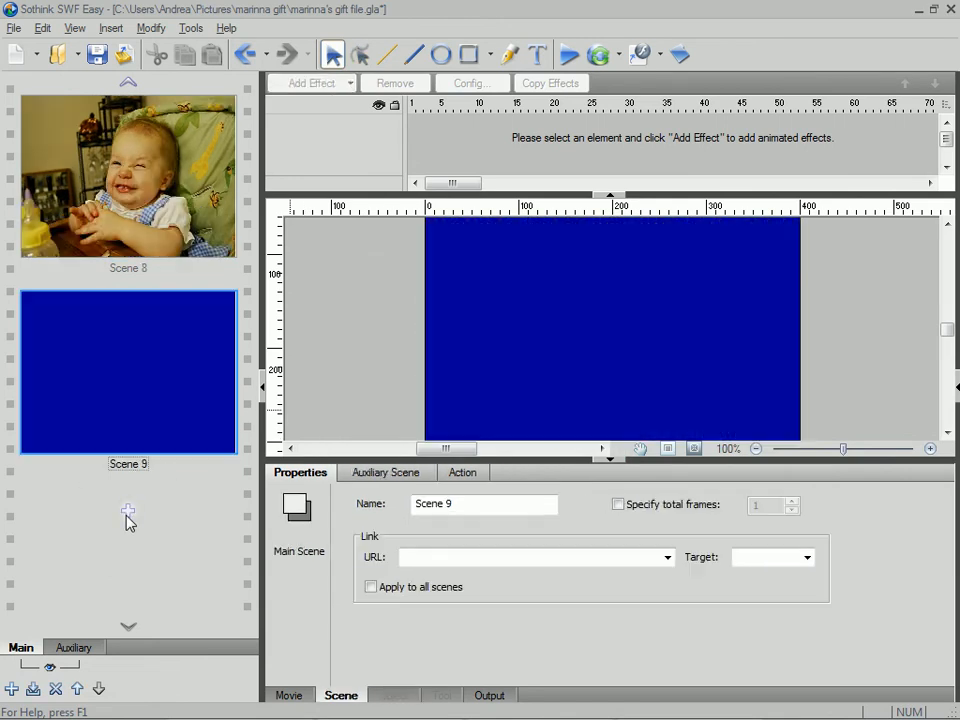
{"action": "double_click", "coordinate": [123, 372]}
{"action": "left_click", "coordinate": [561, 370]}
{"action": "left_click", "coordinate": [705, 538]}
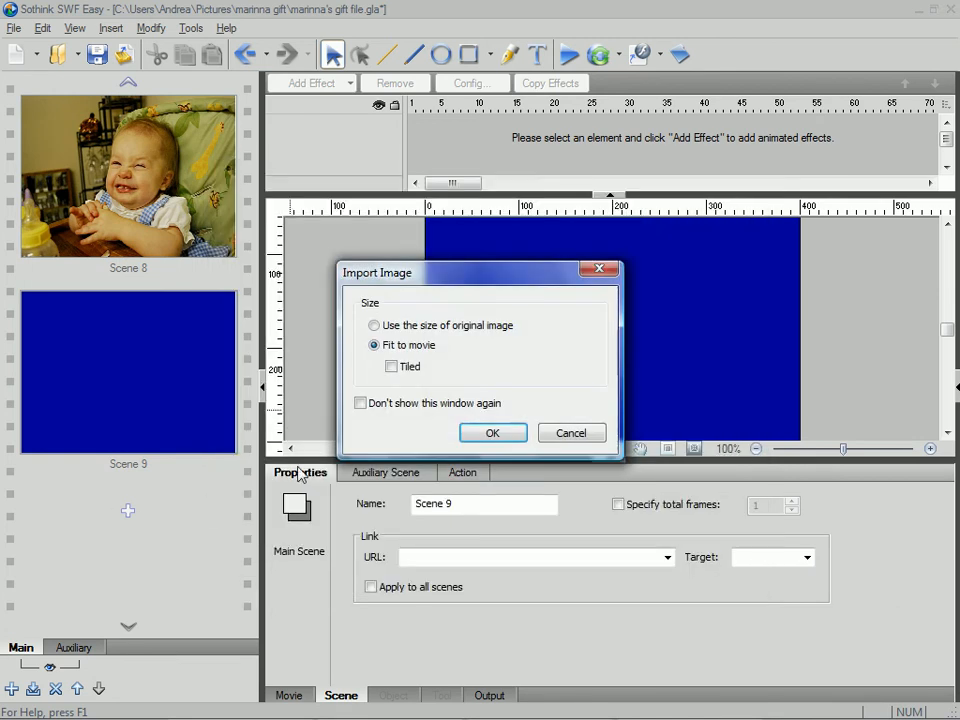
{"action": "left_click", "coordinate": [482, 433]}
- Add a new scene after Scene 9 and insert image 38 into it using the size of the original image
{"action": "left_click", "coordinate": [129, 512]}
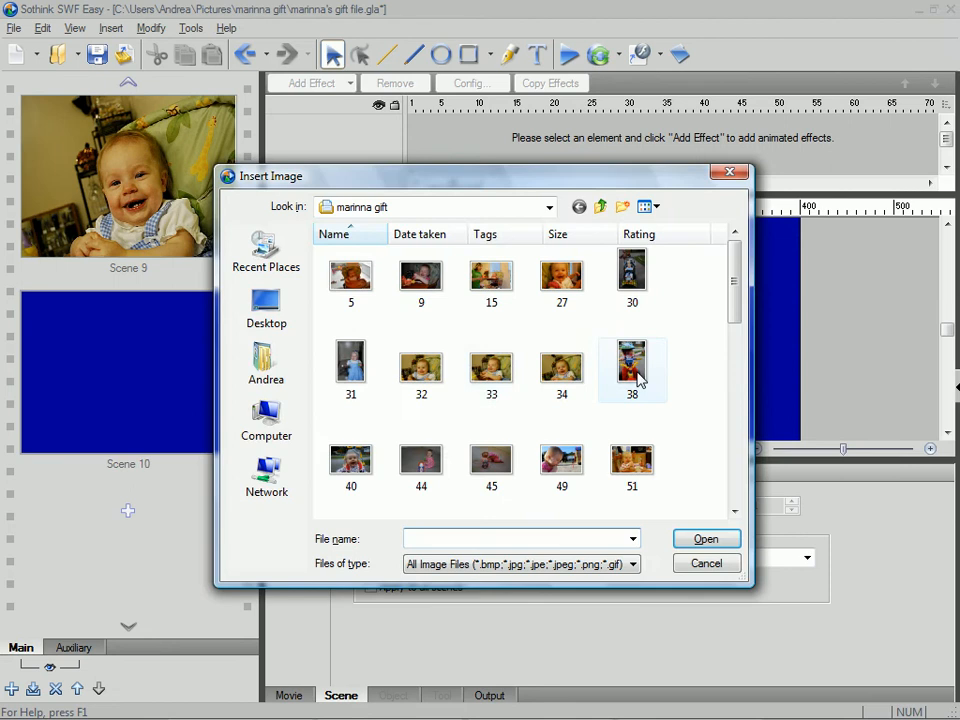
{"action": "left_click", "coordinate": [633, 372]}
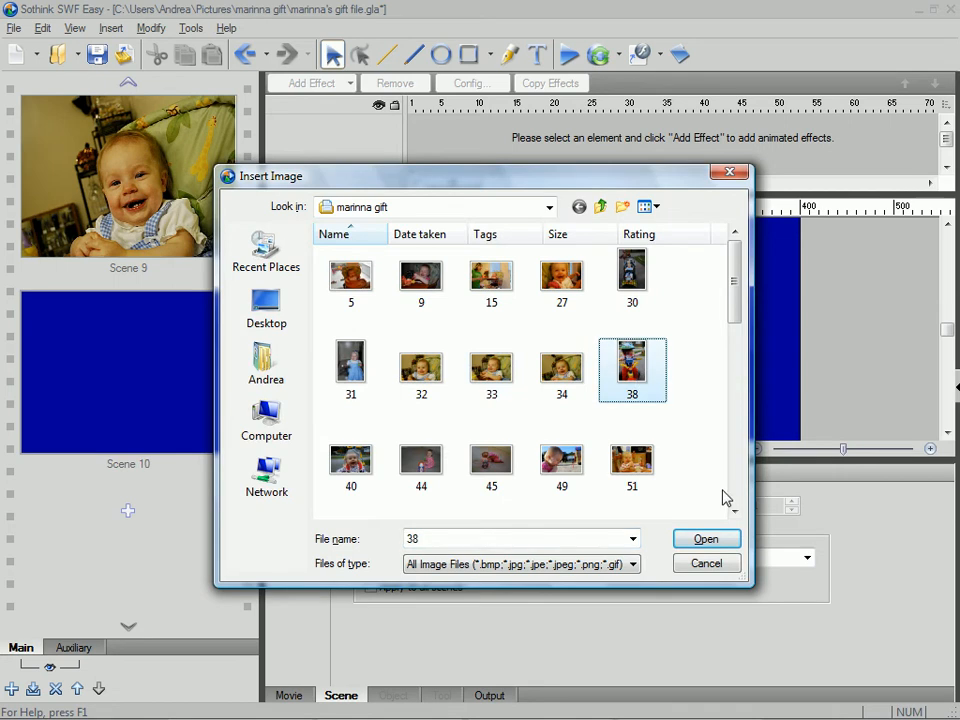
{"action": "left_click", "coordinate": [706, 540]}
{"action": "left_click", "coordinate": [387, 325]}
{"action": "left_click", "coordinate": [490, 433]}
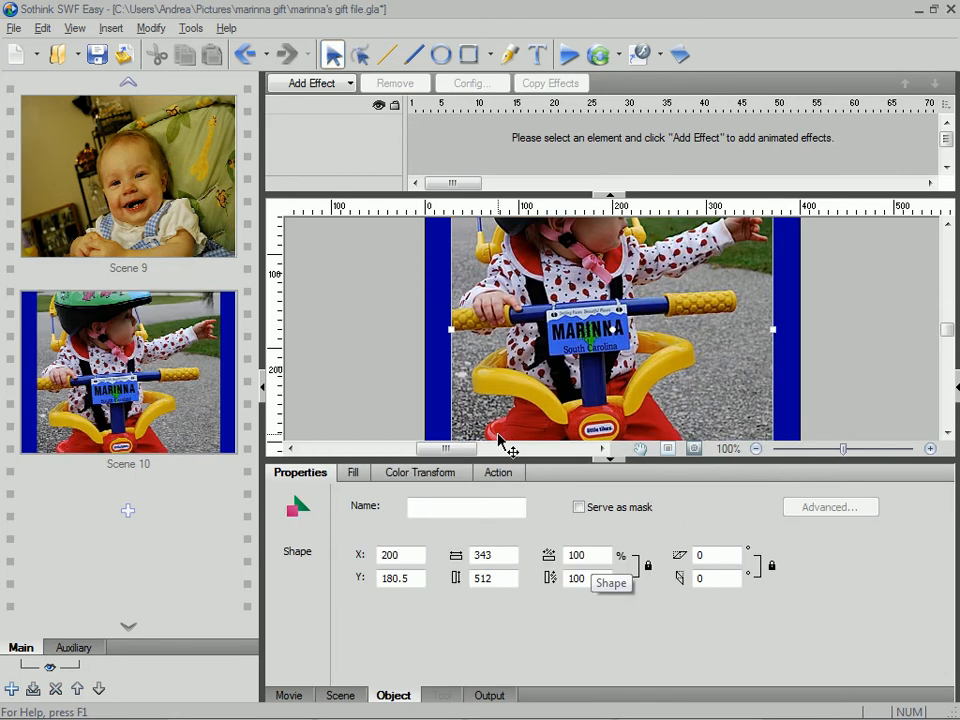
- Scale the picture in Scene 10 to 65 percent in width and height
{"action": "double_click", "coordinate": [585, 555]}
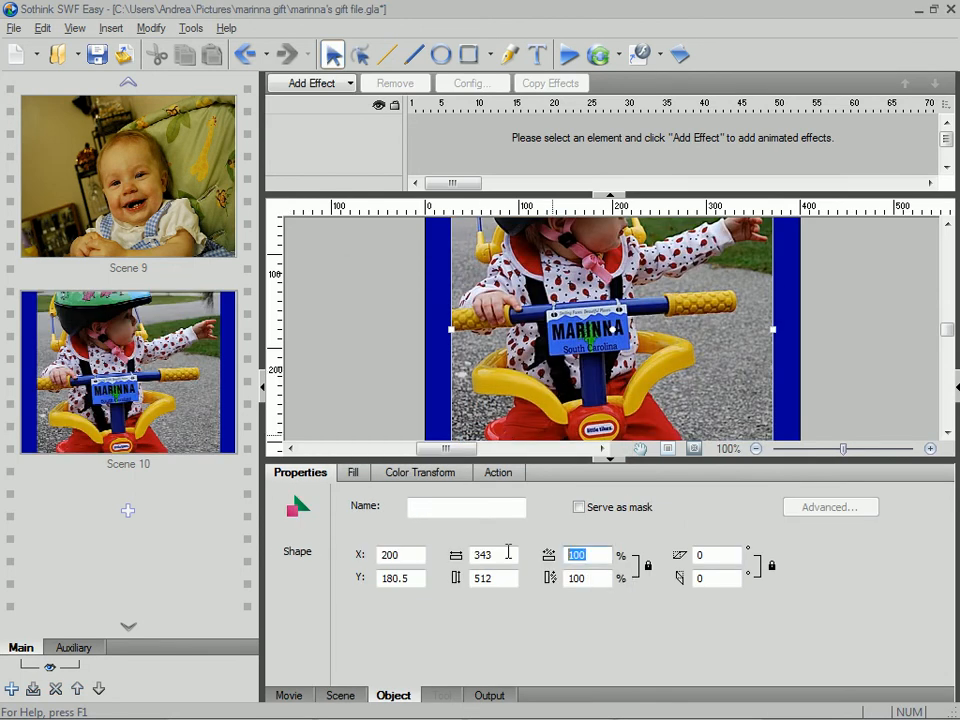
{"action": "type", "text": "65"}
{"action": "key", "text": "Tab"}
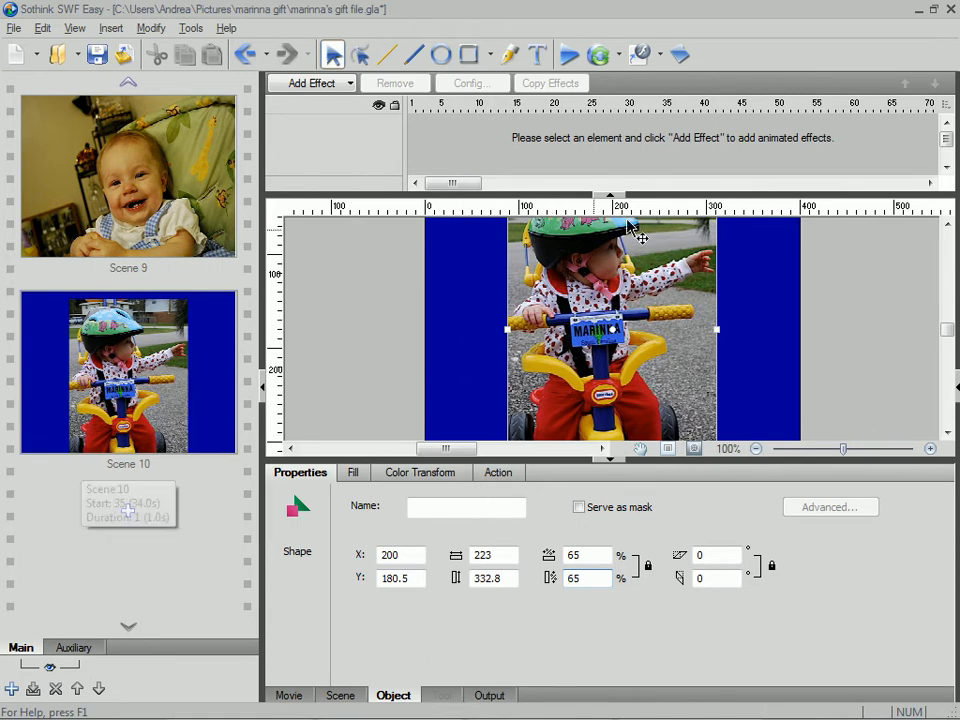
- Change the scale of the Scene 10 picture to 70 percent in width and height
{"action": "left_click", "coordinate": [178, 376]}
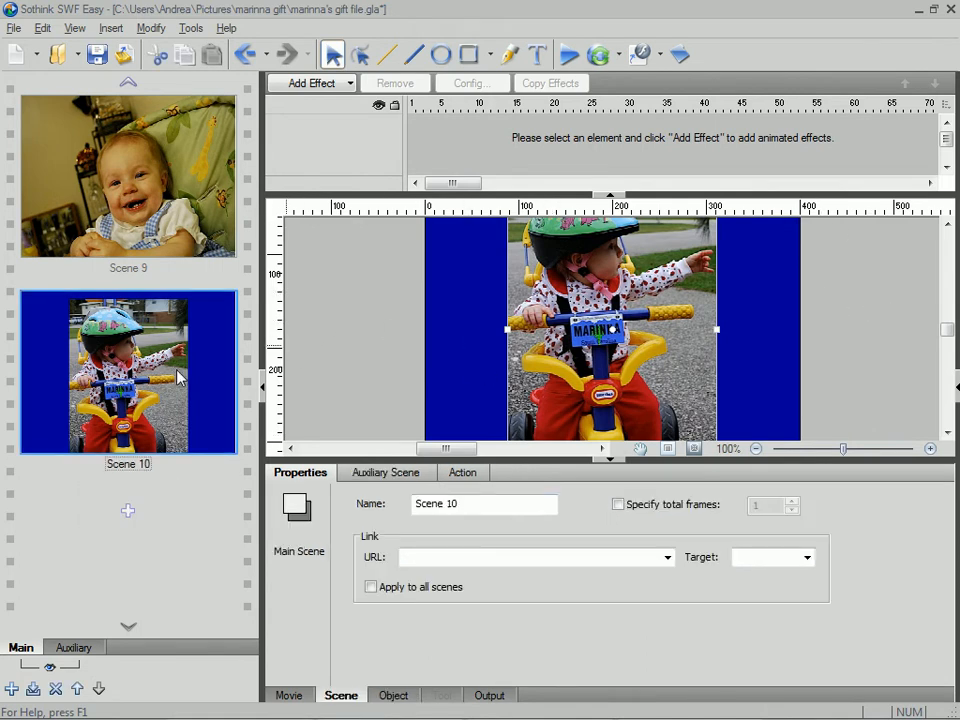
{"action": "left_click", "coordinate": [696, 354]}
{"action": "double_click", "coordinate": [588, 555]}
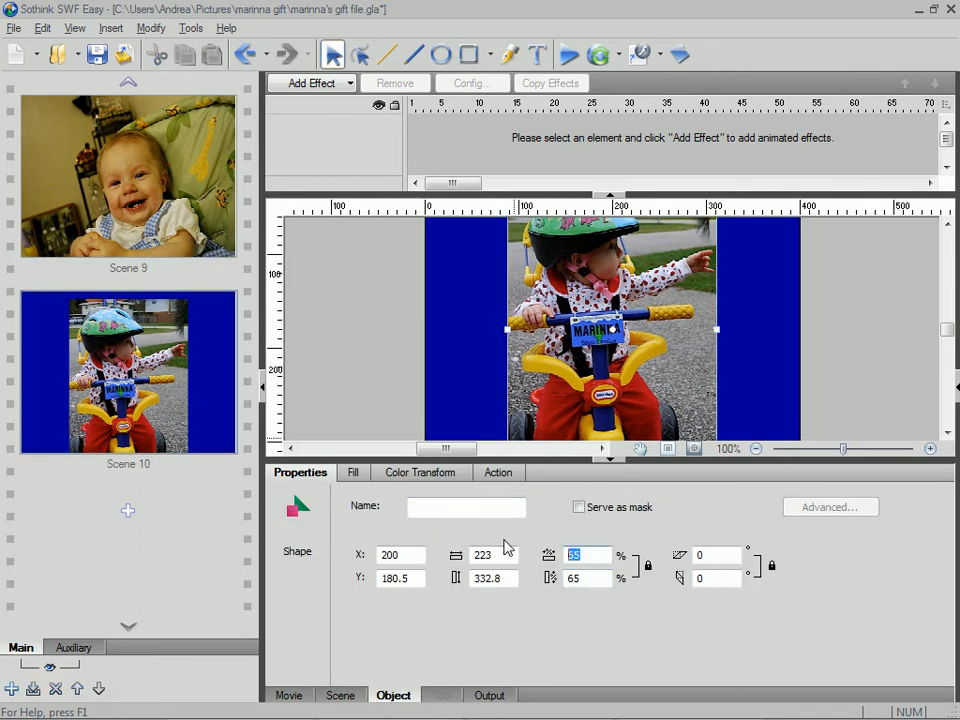
{"action": "type", "text": "70"}
{"action": "key", "text": "Tab"}
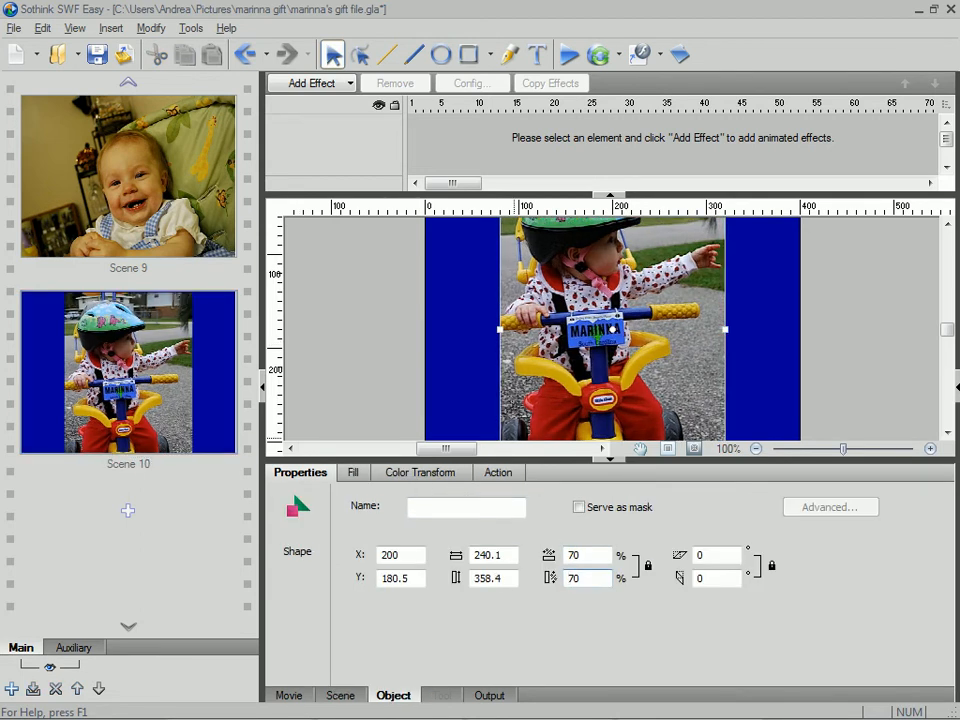
- Deselect the picture and collapse the effects timeline to enlarge the editing canvas
{"action": "left_click", "coordinate": [770, 337]}
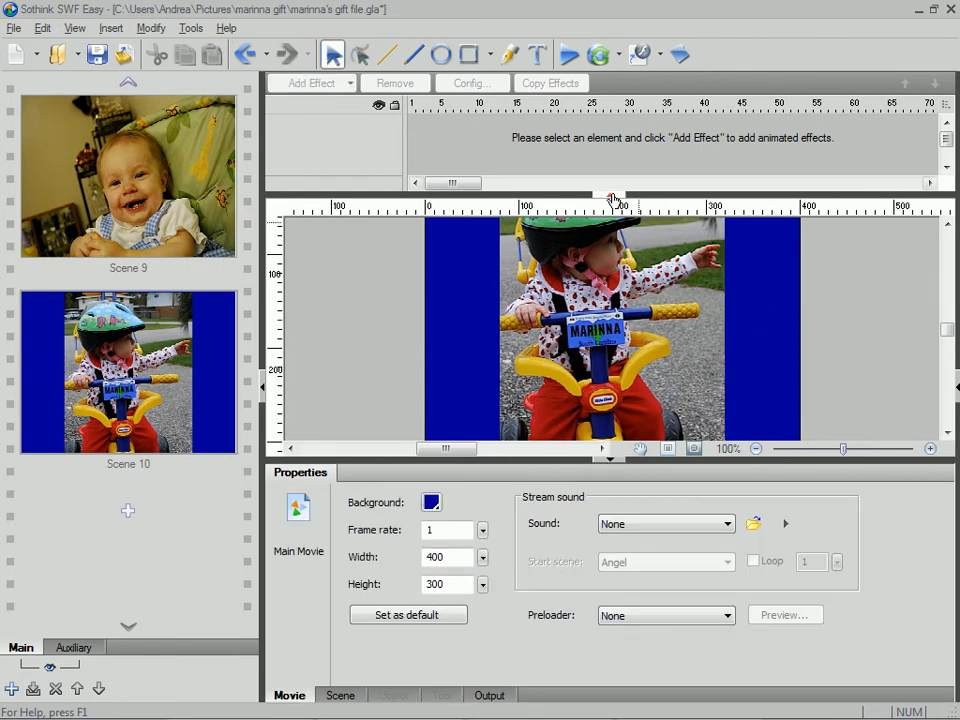
{"action": "left_click_drag", "start_coordinate": [612, 195], "coordinate": [608, 103]}
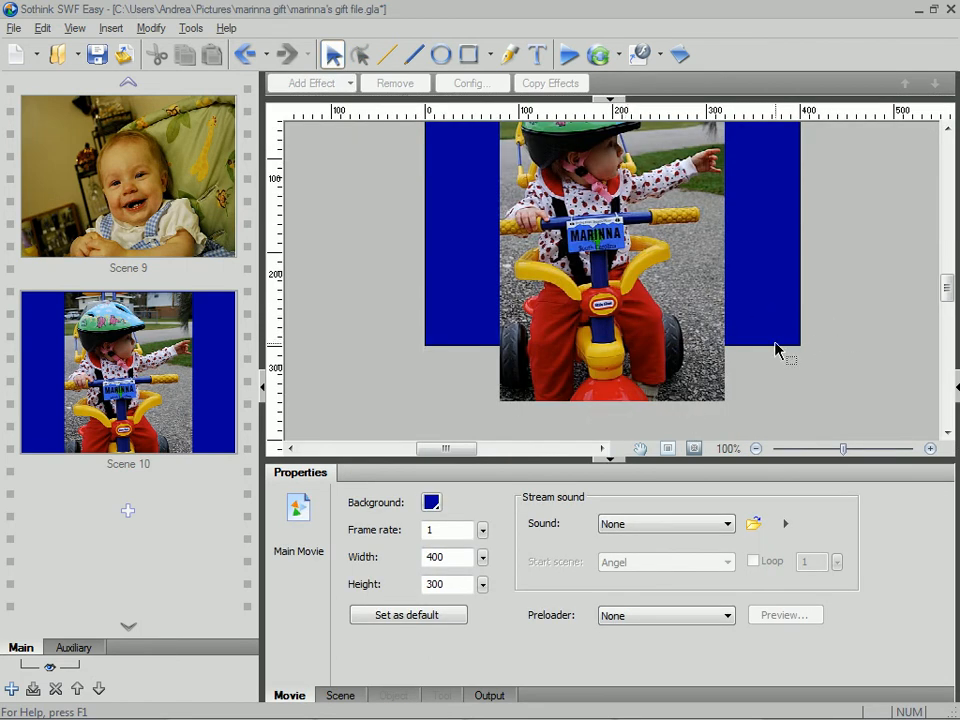
{"action": "scroll", "coordinate": [775, 345], "scroll_direction": "down", "scroll_amount": 2}
- Reduce the Scene 10 picture to 60 percent in width and height
{"action": "left_click", "coordinate": [664, 292]}
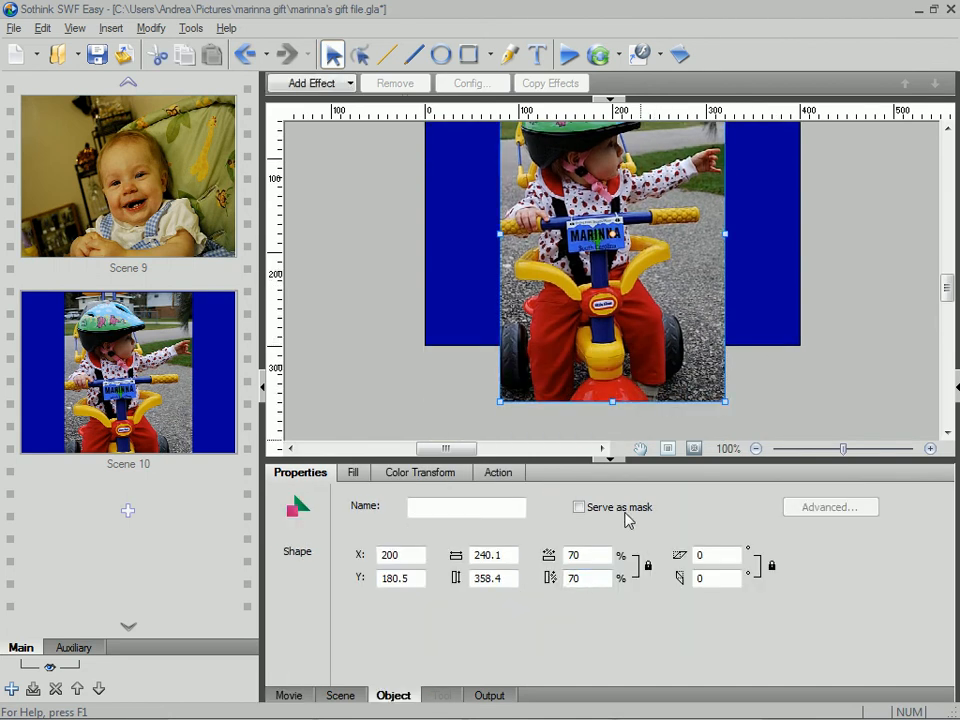
{"action": "left_click_drag", "start_coordinate": [593, 555], "coordinate": [410, 552]}
{"action": "type", "text": "60"}
{"action": "key", "text": "Tab"}
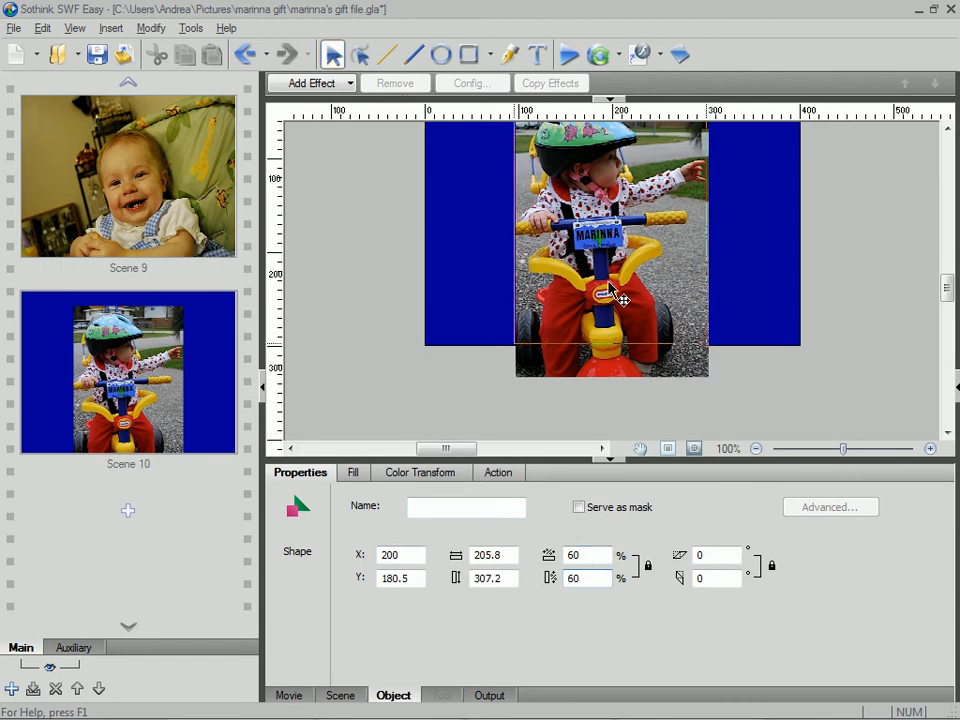
- Move the Scene 10 picture up into the movie area, scale it to 55 percent, and place it at about X 197, Y 149.5
{"action": "left_click_drag", "start_coordinate": [621, 300], "coordinate": [619, 266]}
{"action": "scroll", "coordinate": [745, 298], "scroll_direction": "up", "scroll_amount": 2}
{"action": "scroll", "coordinate": [745, 298], "scroll_direction": "down", "scroll_amount": 1}
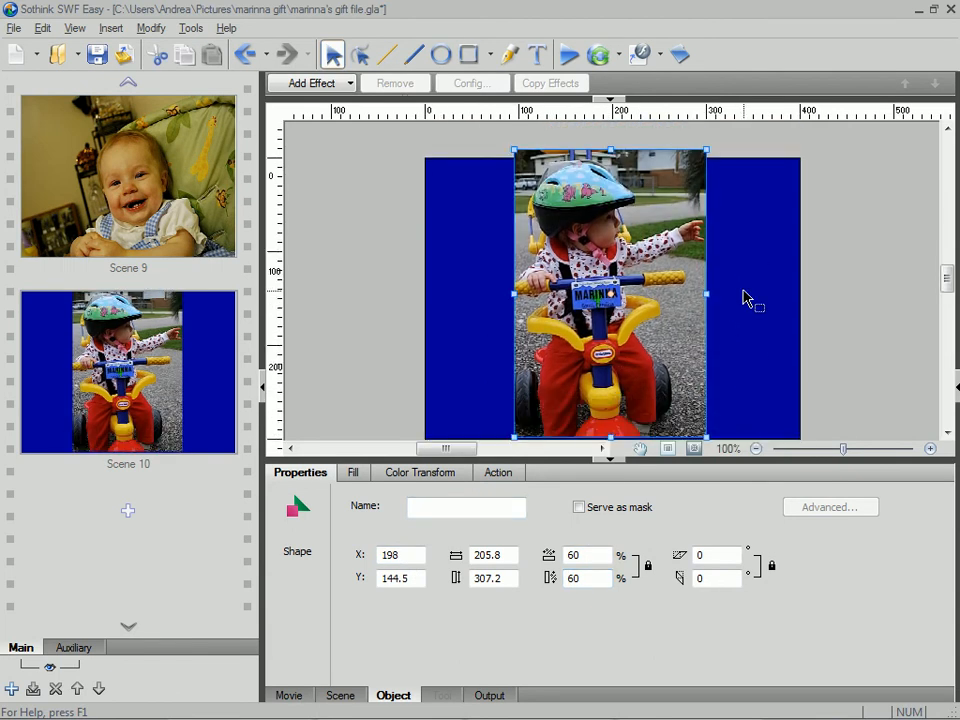
{"action": "double_click", "coordinate": [587, 554]}
{"action": "type", "text": "55"}
{"action": "key", "text": "Tab"}
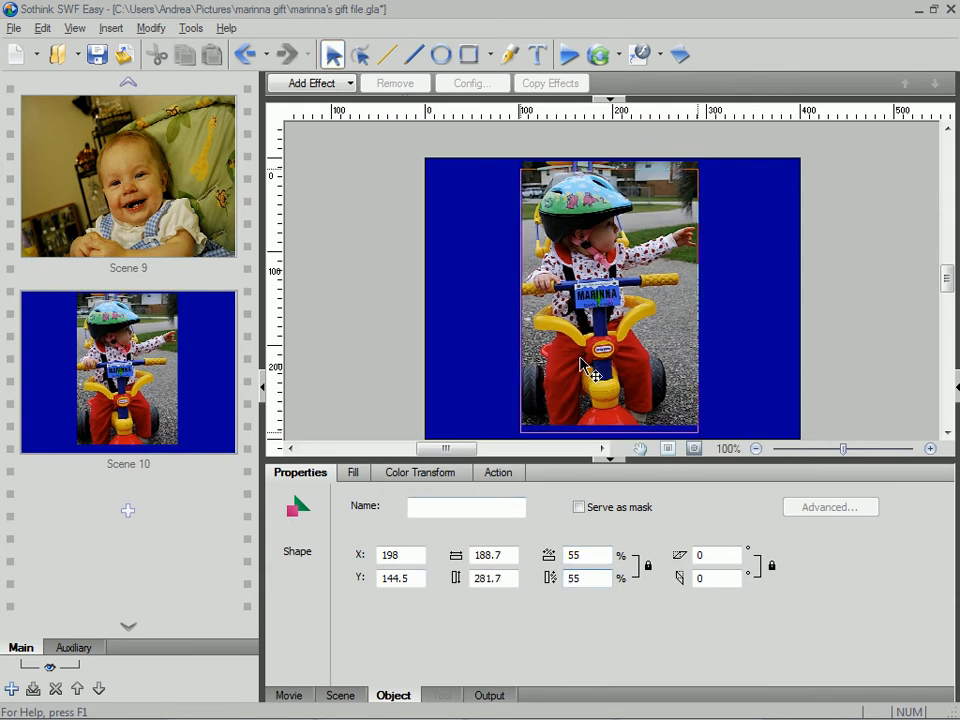
{"action": "left_click_drag", "start_coordinate": [582, 362], "coordinate": [583, 360]}
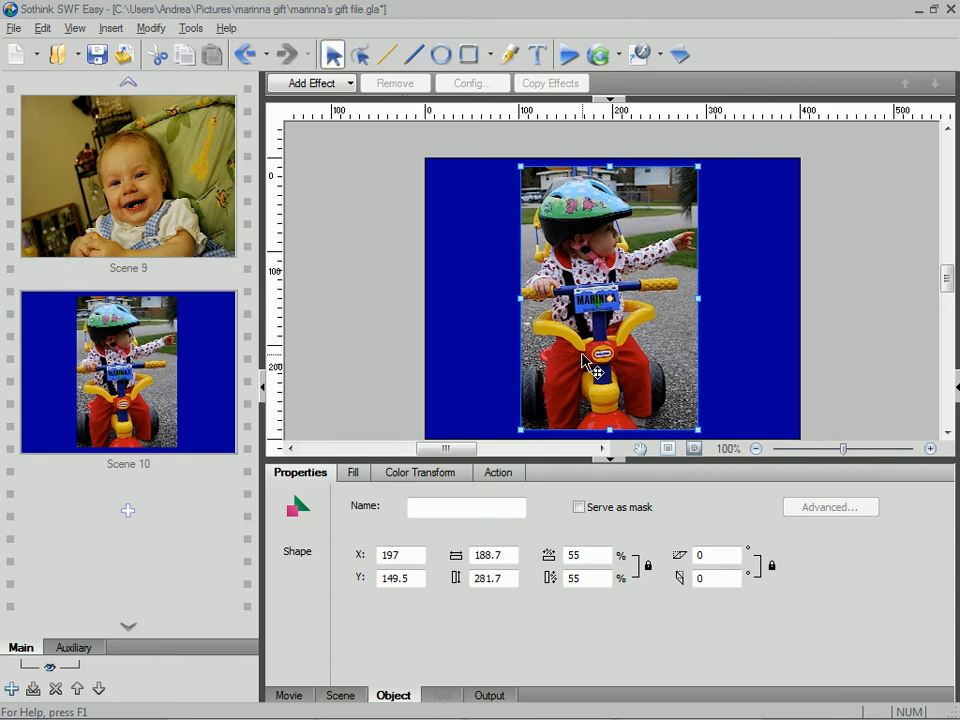
- Dismiss the update notification and review the scene list and the movie properties
{"action": "scroll", "coordinate": [39, 326], "scroll_direction": "up", "scroll_amount": 8}
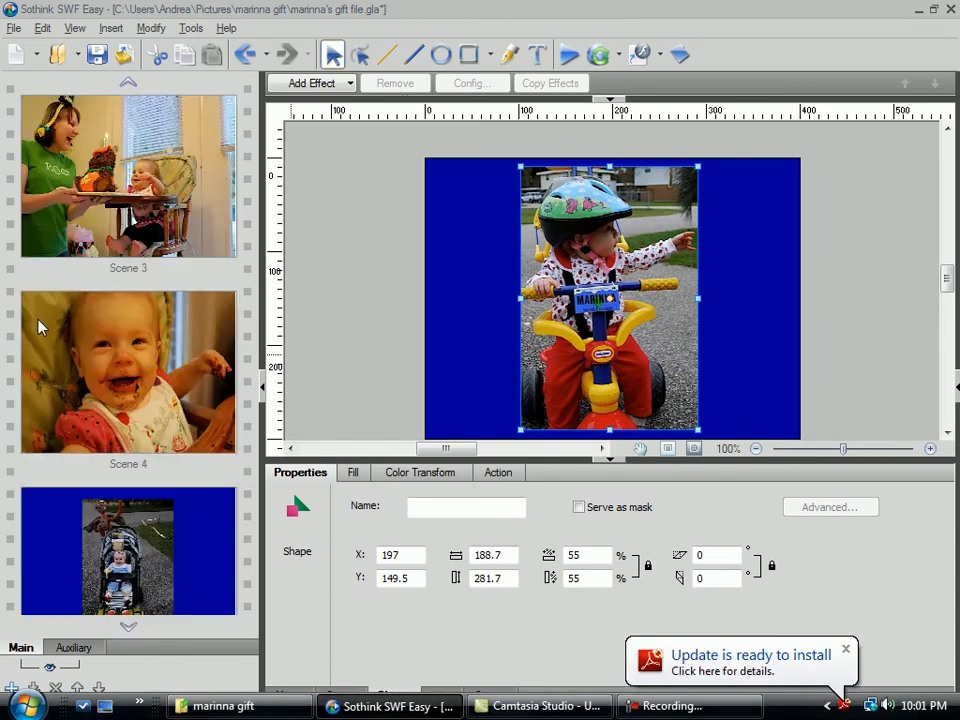
{"action": "scroll", "coordinate": [39, 326], "scroll_direction": "down", "scroll_amount": 9}
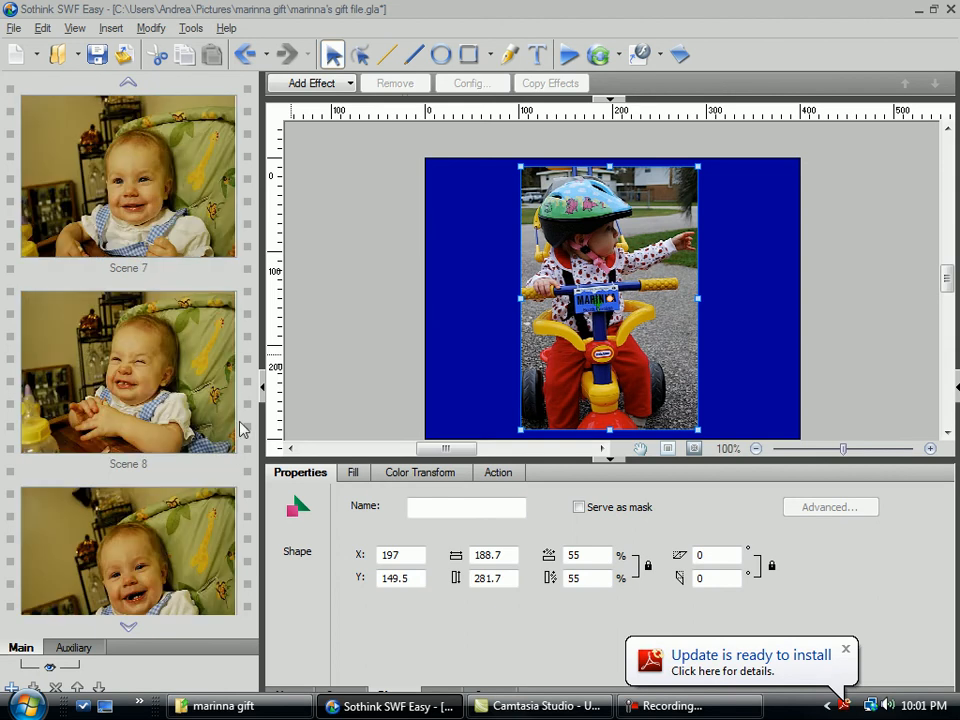
{"action": "left_click", "coordinate": [845, 649]}
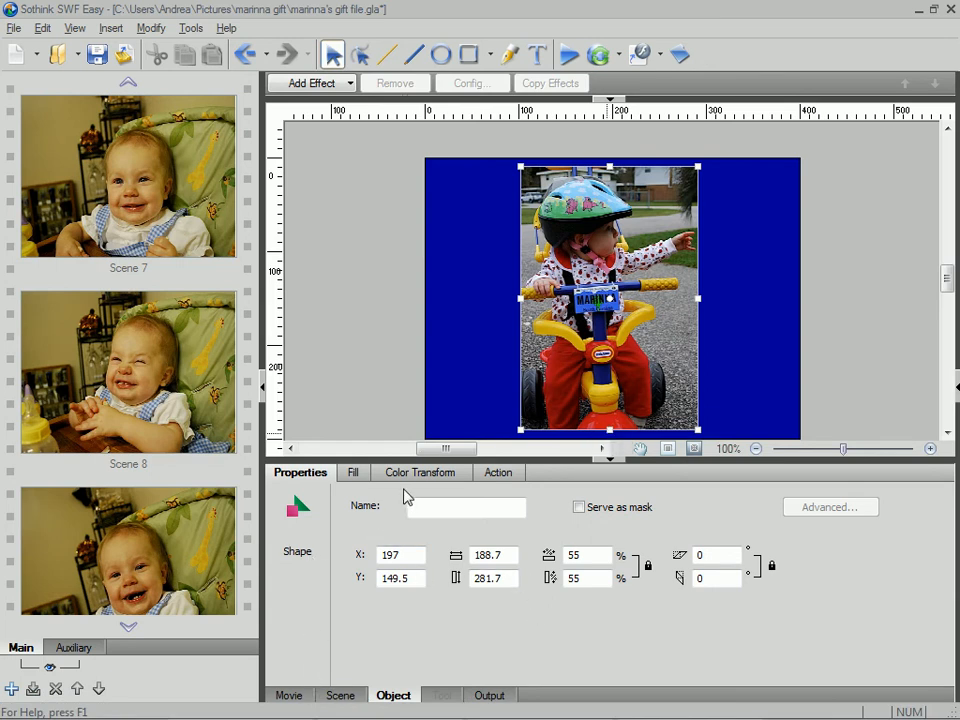
{"action": "left_click", "coordinate": [290, 696]}
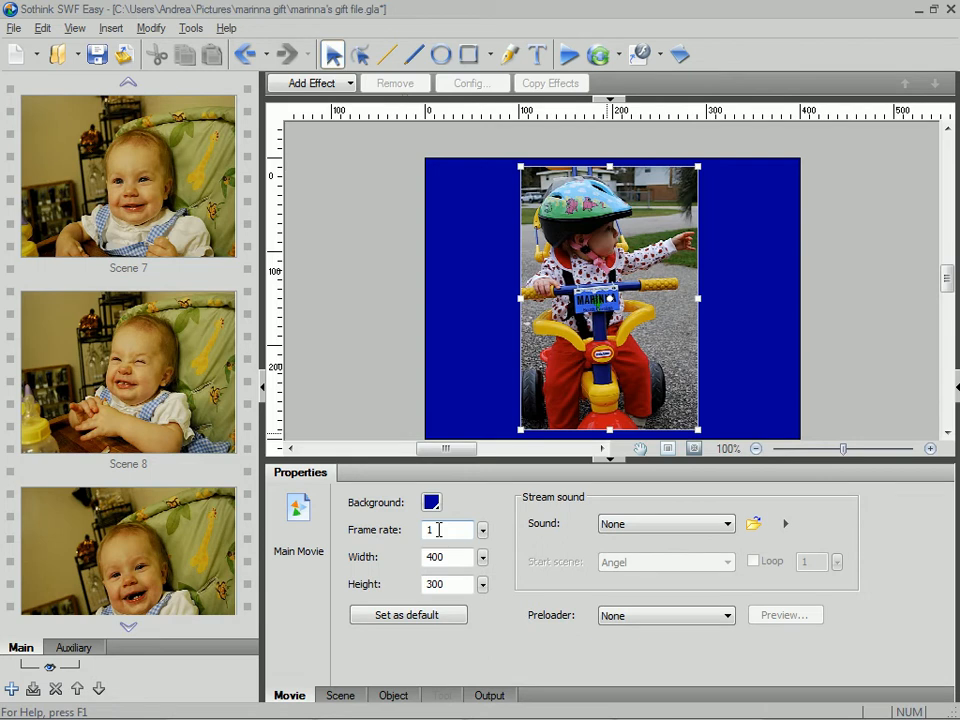
{"action": "left_click", "coordinate": [946, 128]}
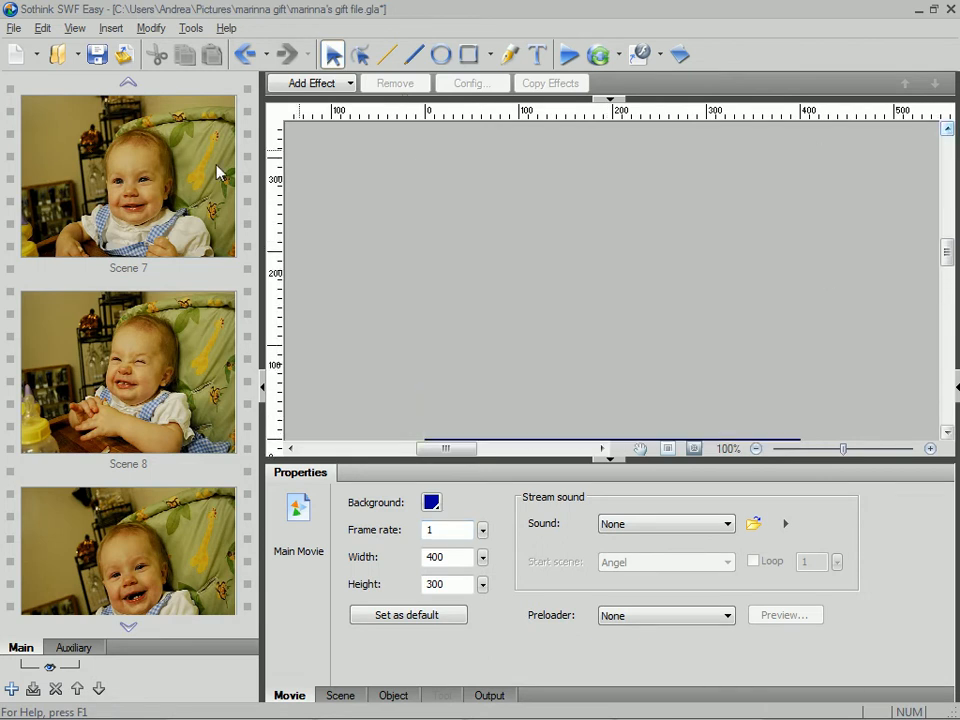
- Specify 5 total frames for Scene 1 and turn on applying the link settings to all scenes
{"action": "left_click", "coordinate": [247, 316]}
{"action": "scroll", "coordinate": [247, 316], "scroll_direction": "up", "scroll_amount": 6}
{"action": "scroll", "coordinate": [248, 316], "scroll_direction": "up", "scroll_amount": 3}
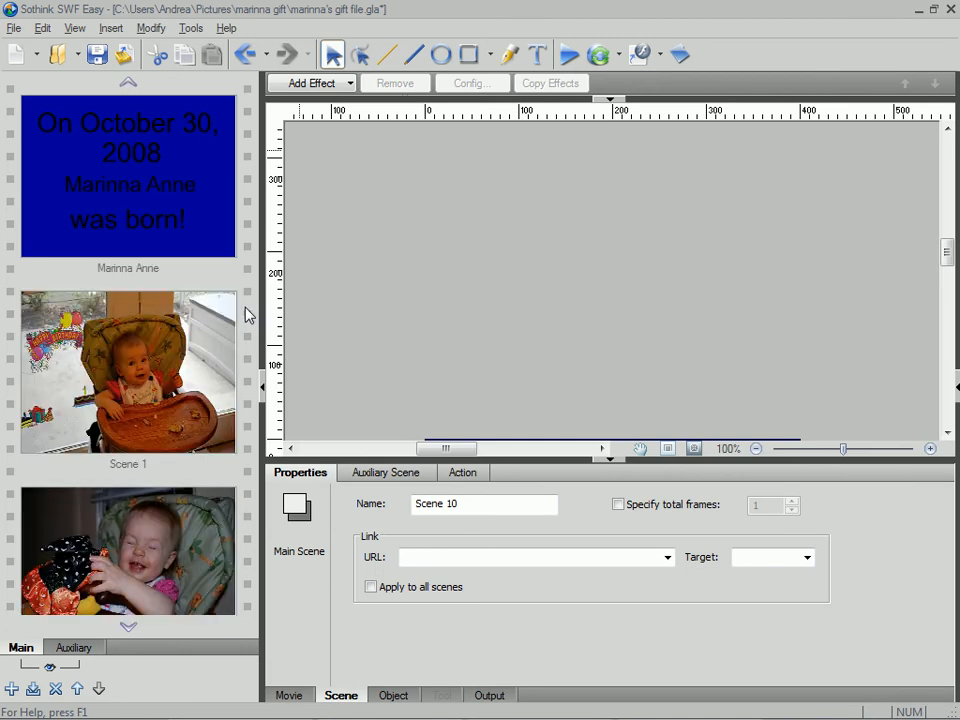
{"action": "left_click", "coordinate": [199, 352]}
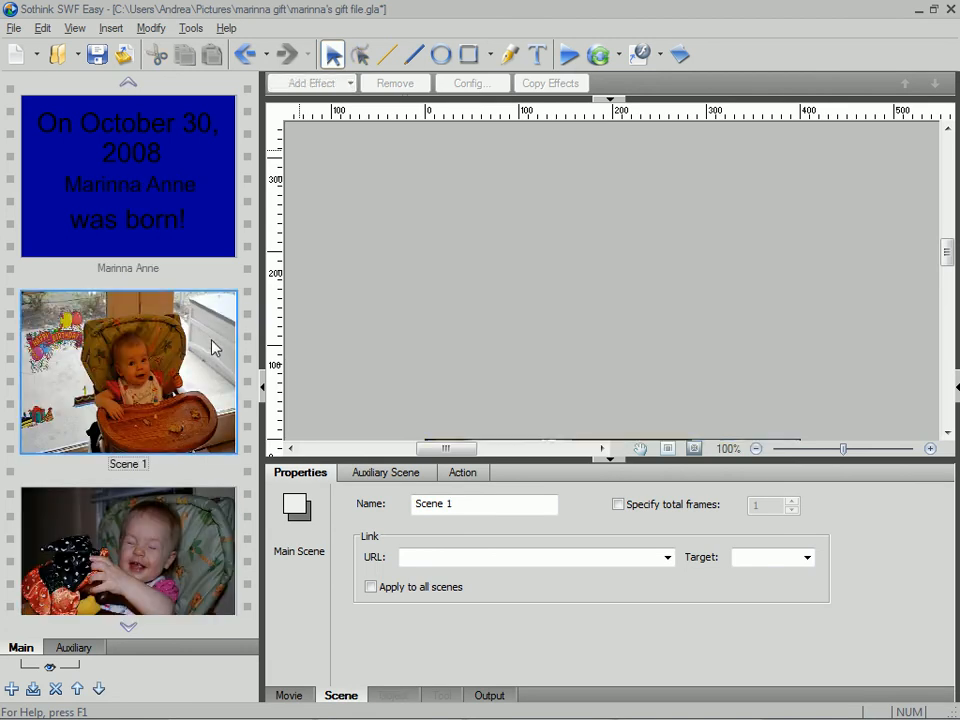
{"action": "scroll", "coordinate": [615, 332], "scroll_direction": "down", "scroll_amount": 5}
{"action": "scroll", "coordinate": [628, 330], "scroll_direction": "up", "scroll_amount": 2}
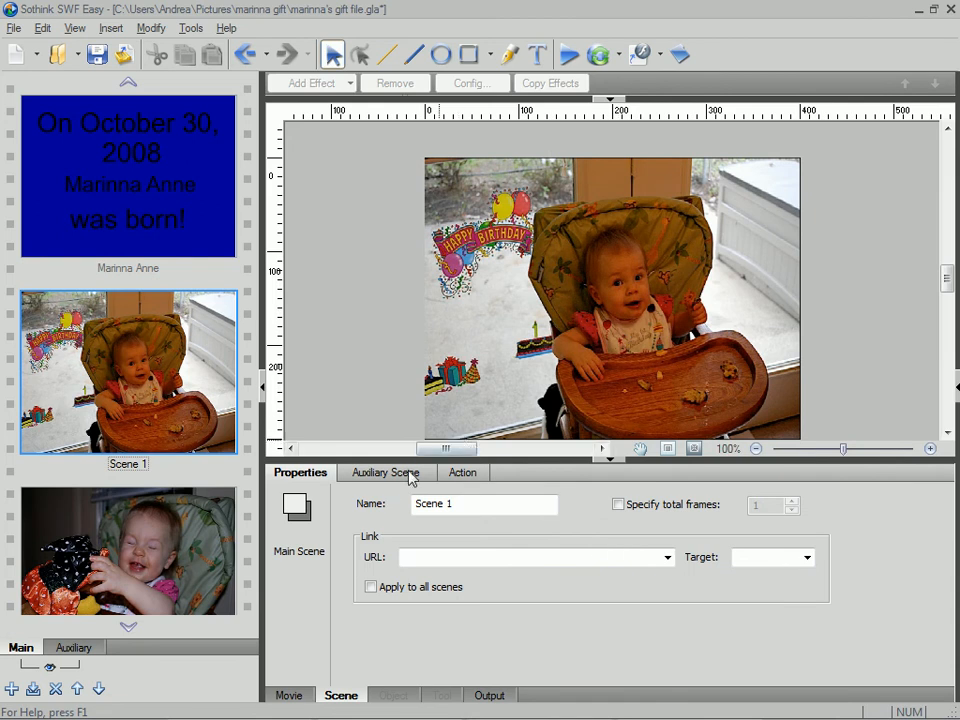
{"action": "left_click", "coordinate": [691, 258]}
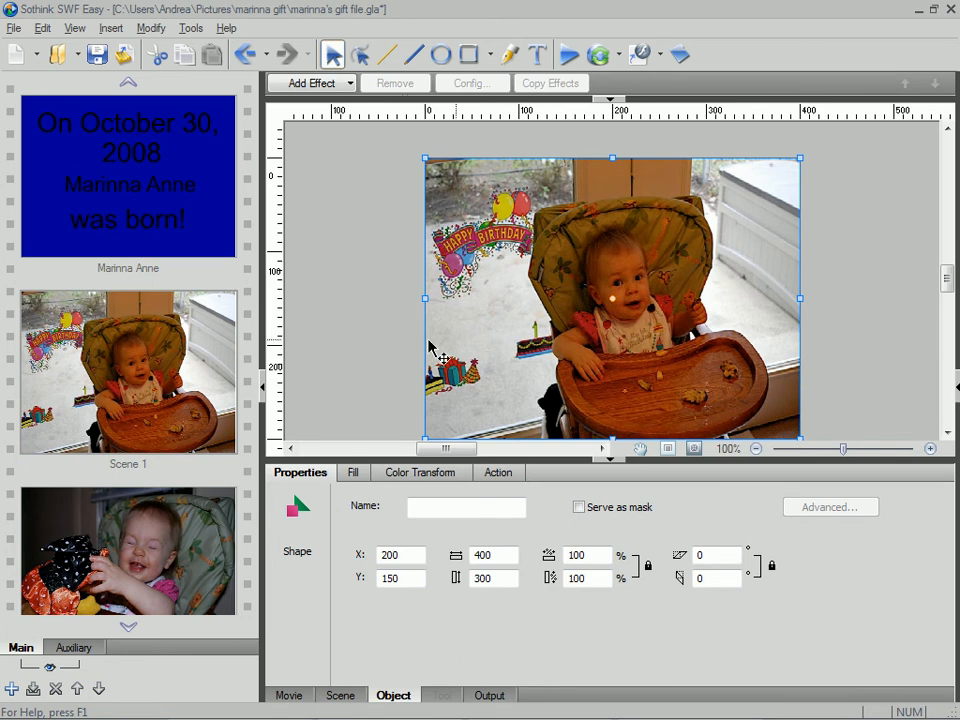
{"action": "left_click", "coordinate": [377, 343]}
{"action": "left_click", "coordinate": [187, 345]}
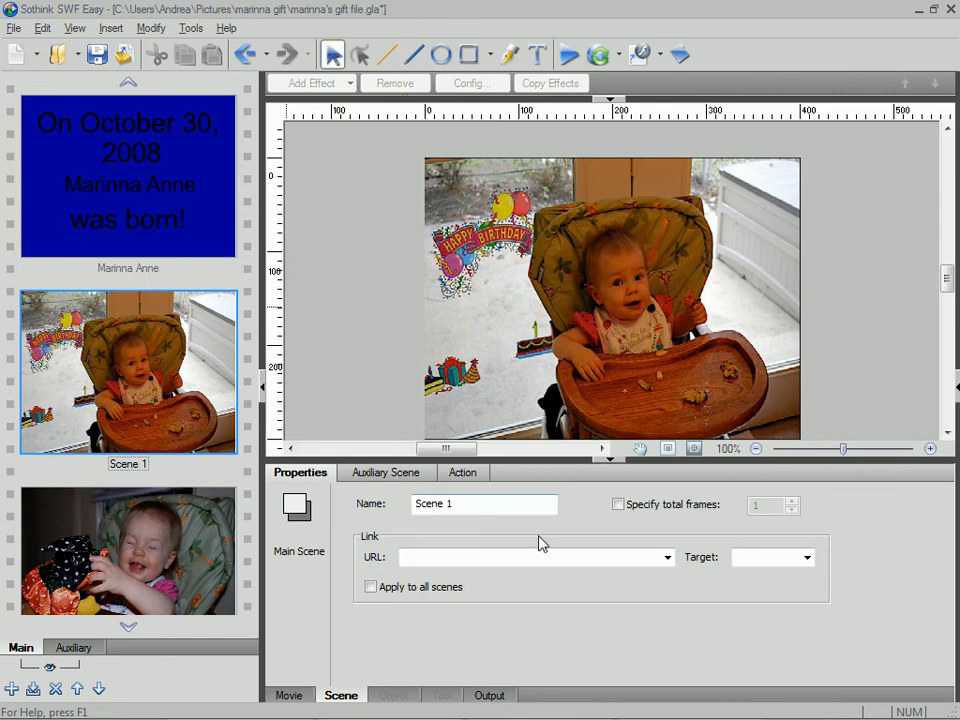
{"action": "left_click", "coordinate": [619, 506]}
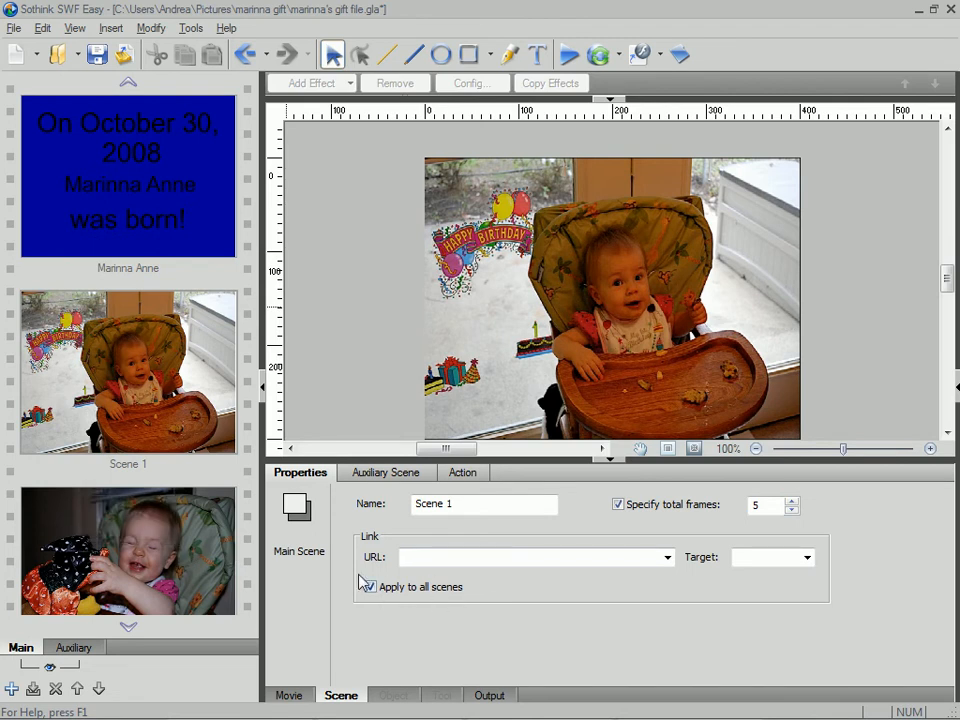
- Check the frame setting of Scene 2 and turn off Apply to all scenes in Scene 1
{"action": "left_click", "coordinate": [183, 557]}
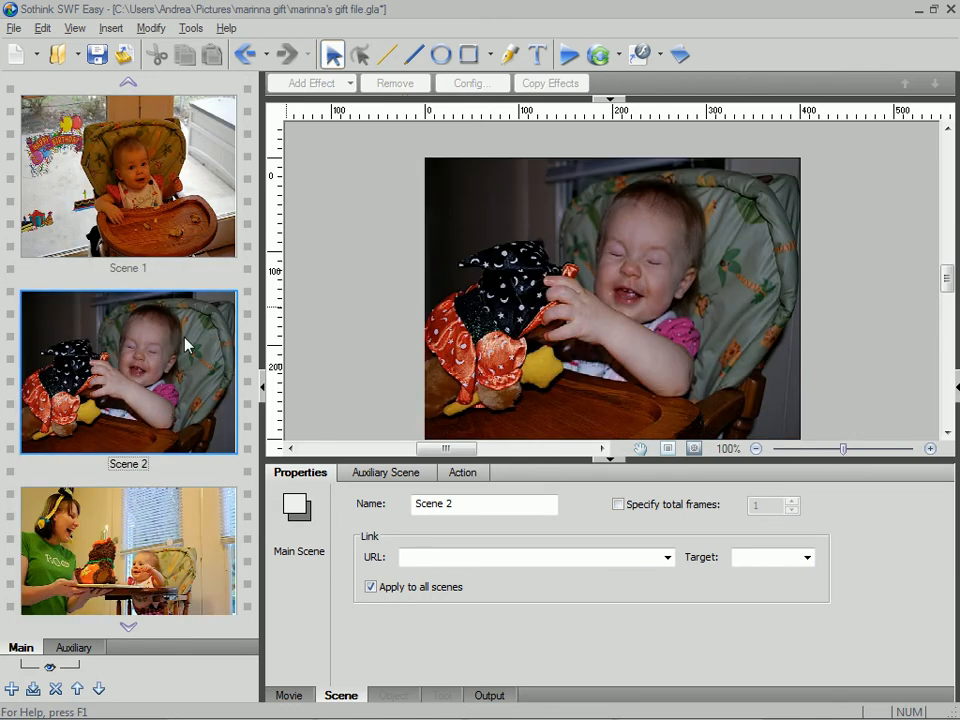
{"action": "left_click", "coordinate": [157, 213]}
{"action": "left_click", "coordinate": [372, 588]}
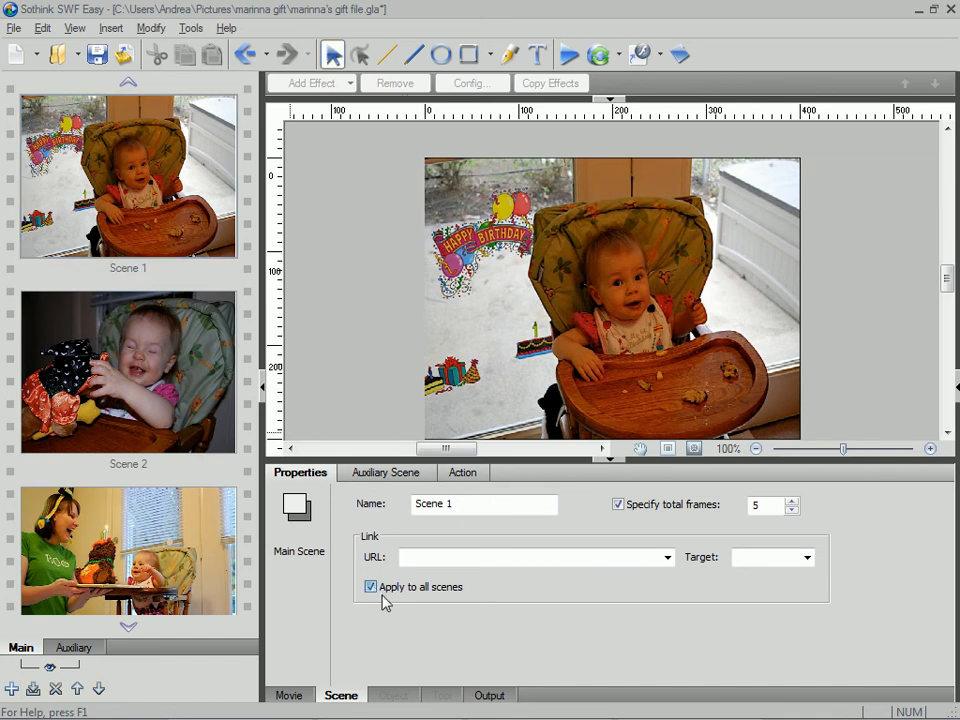
- Specify 5 total frames for Scene 2
{"action": "left_click", "coordinate": [126, 380]}
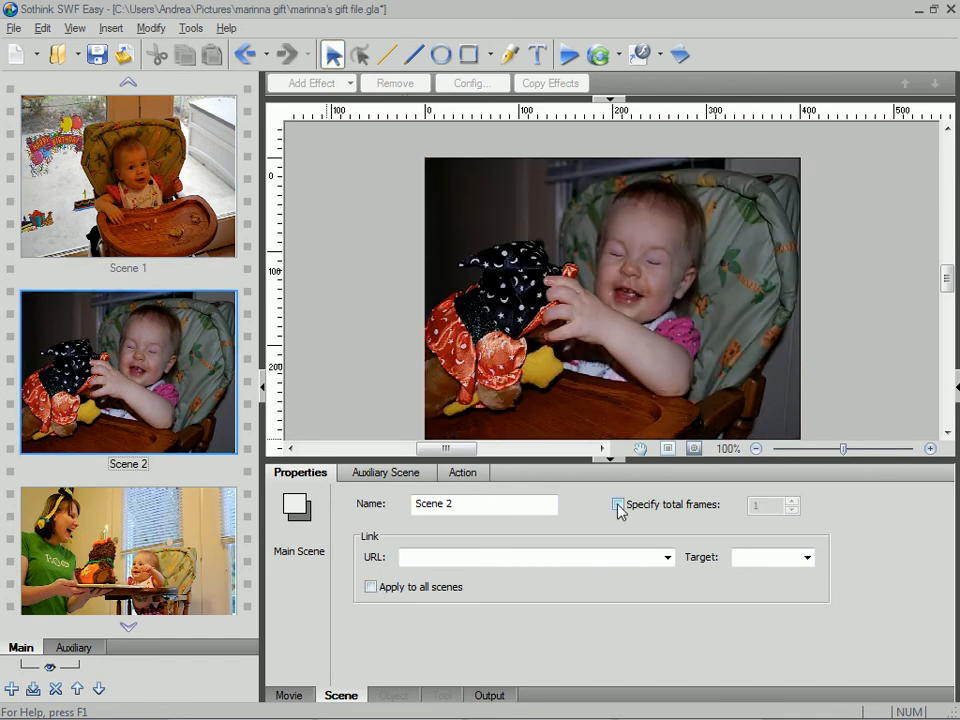
{"action": "left_click", "coordinate": [617, 504]}
{"action": "left_click_drag", "start_coordinate": [762, 505], "coordinate": [741, 514]}
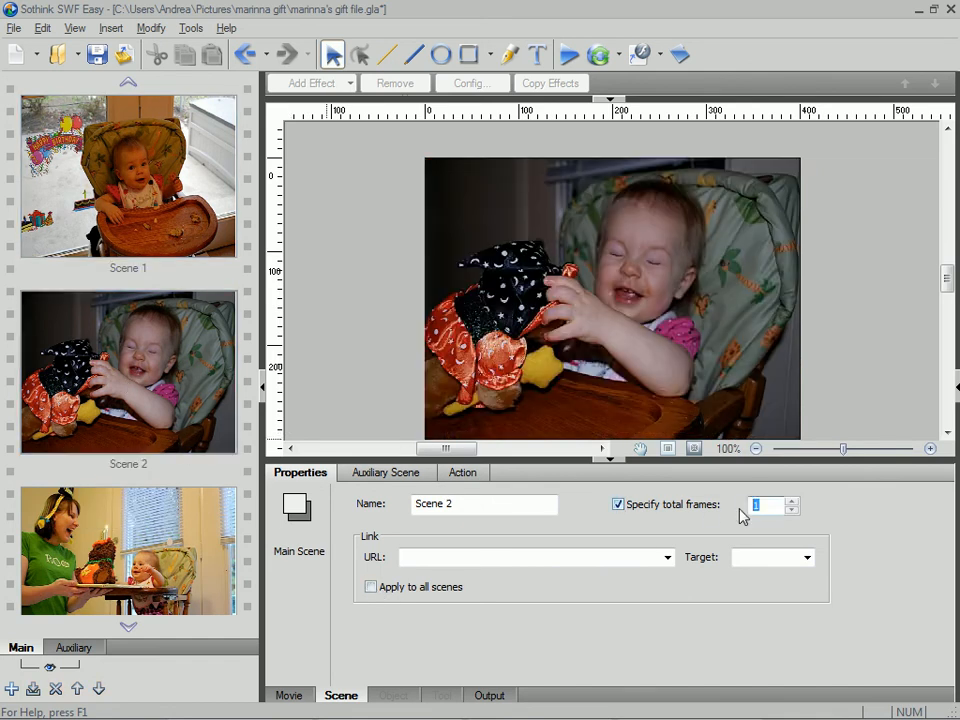
{"action": "type", "text": "5"}
- Specify 5 total frames for Scene 3
{"action": "left_click", "coordinate": [133, 549]}
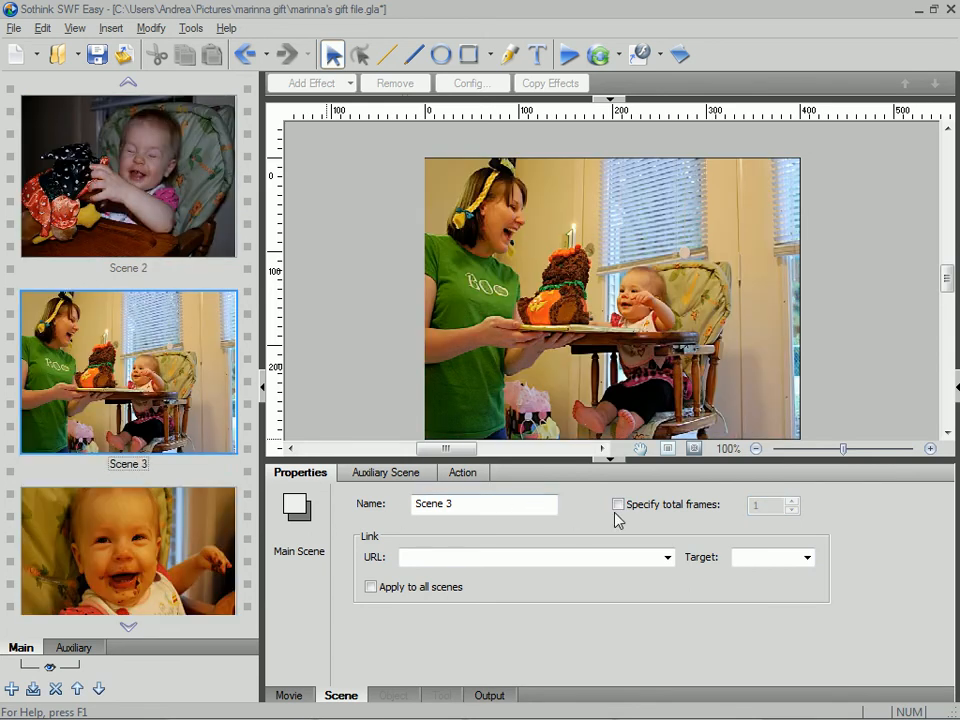
{"action": "left_click", "coordinate": [620, 505]}
{"action": "left_click_drag", "start_coordinate": [776, 506], "coordinate": [745, 510]}
{"action": "type", "text": "5"}
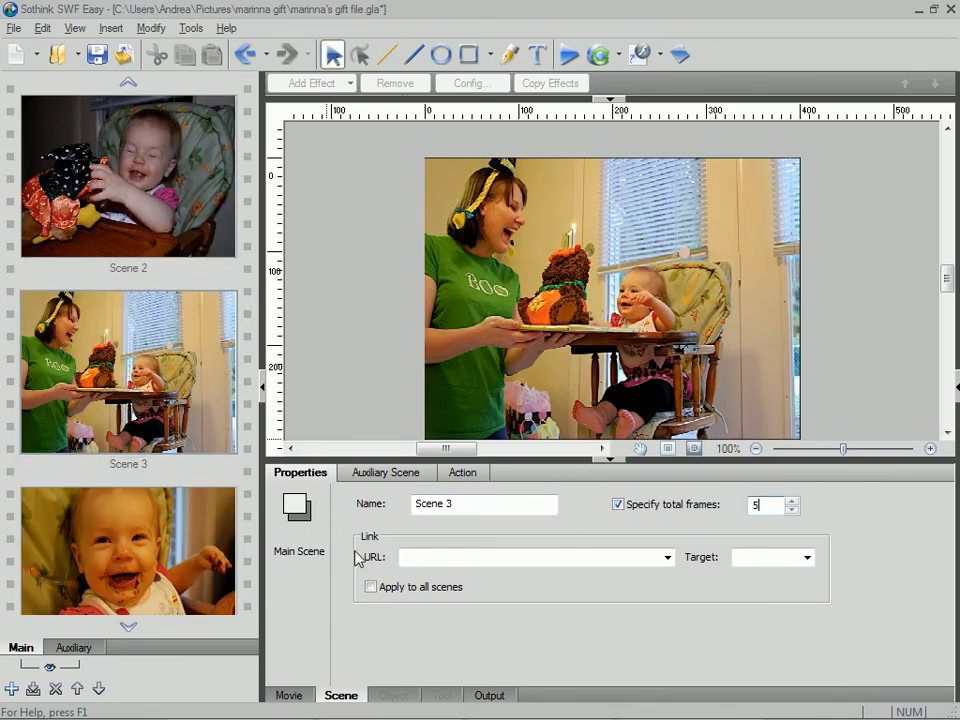
- Specify 5 total frames for Scene 4
{"action": "left_click", "coordinate": [141, 563]}
{"action": "left_click", "coordinate": [618, 504]}
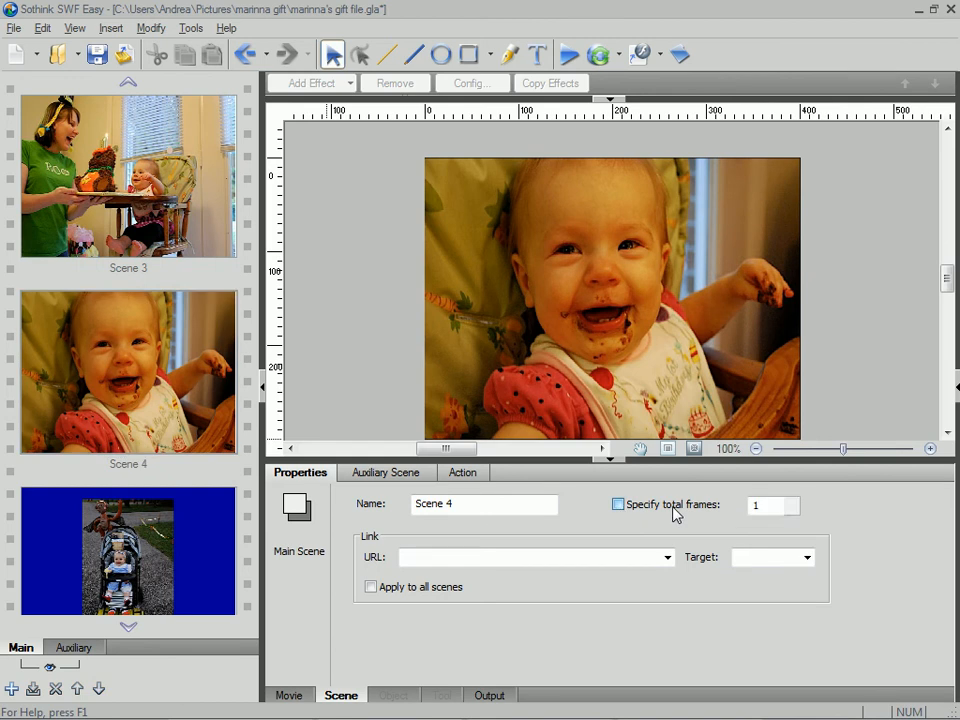
{"action": "left_click_drag", "start_coordinate": [778, 505], "coordinate": [720, 512]}
{"action": "type", "text": "5"}
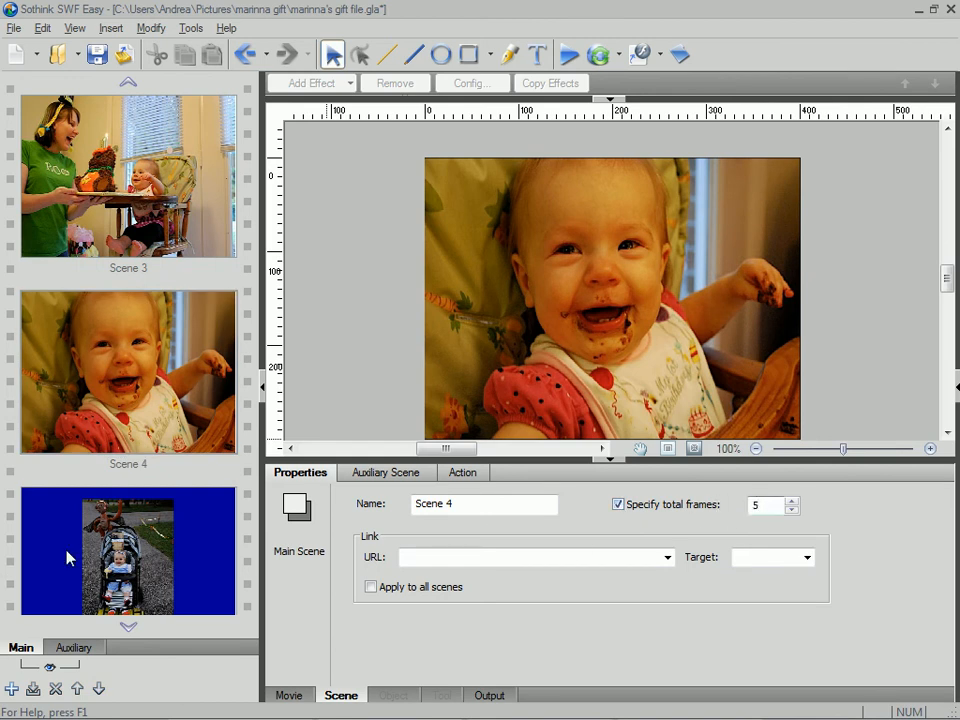
- Specify 5 total frames for Scene 5, the stroller picture
{"action": "left_click", "coordinate": [64, 557]}
{"action": "scroll", "coordinate": [130, 550], "scroll_direction": "down", "scroll_amount": 1}
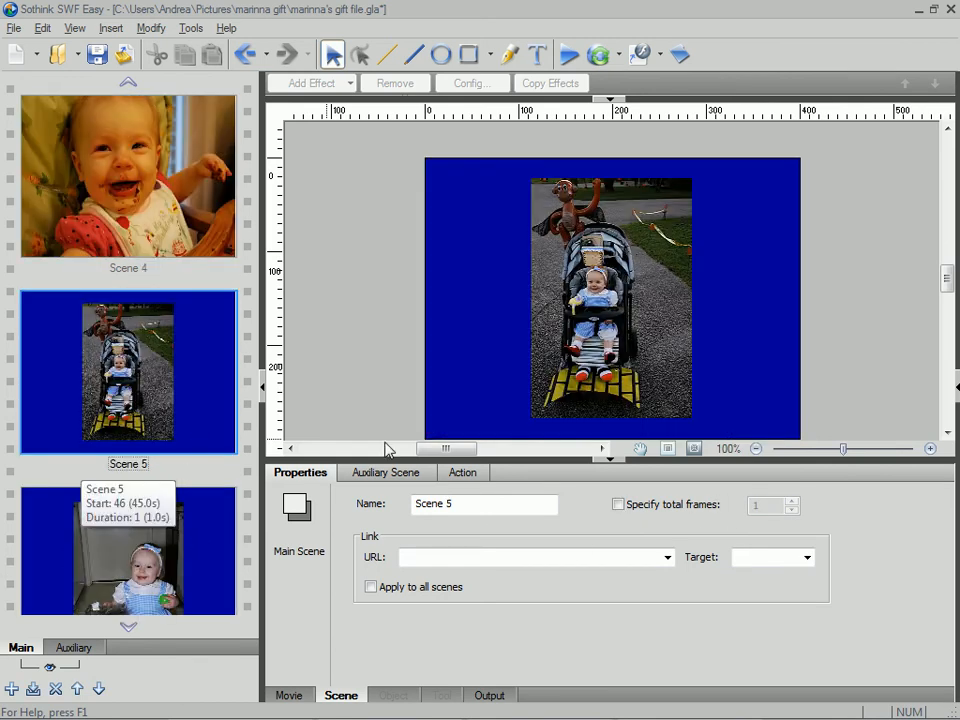
{"action": "left_click", "coordinate": [650, 506]}
{"action": "left_click_drag", "start_coordinate": [770, 507], "coordinate": [733, 516]}
{"action": "type", "text": "5"}
- Specify 5 total frames for Scene 6
{"action": "left_click", "coordinate": [55, 535]}
{"action": "scroll", "coordinate": [55, 535], "scroll_direction": "down", "scroll_amount": 1}
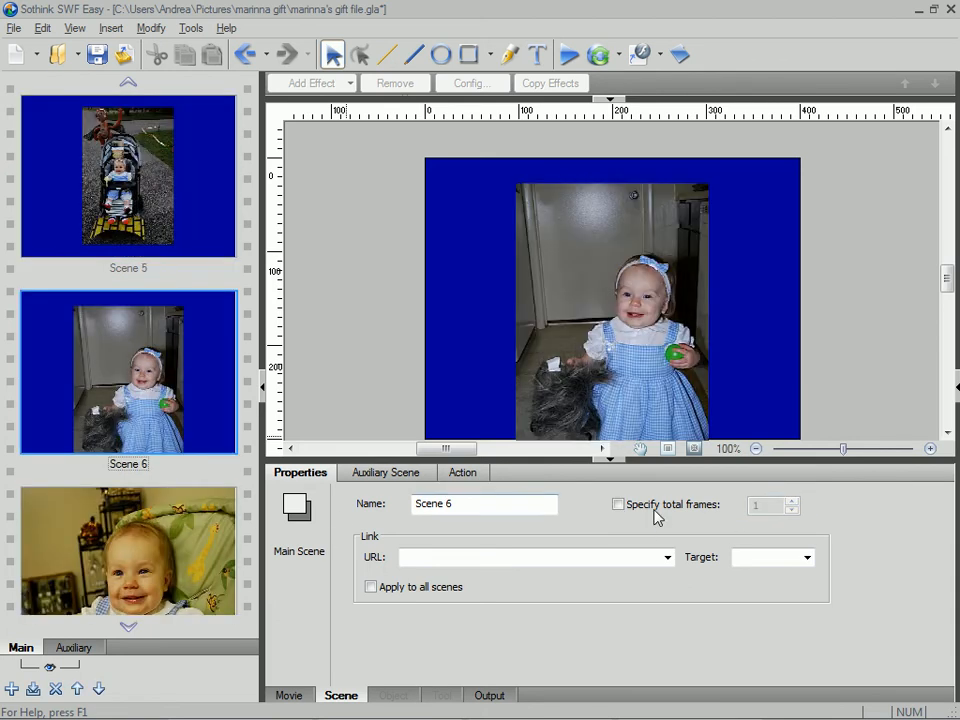
{"action": "left_click", "coordinate": [618, 504]}
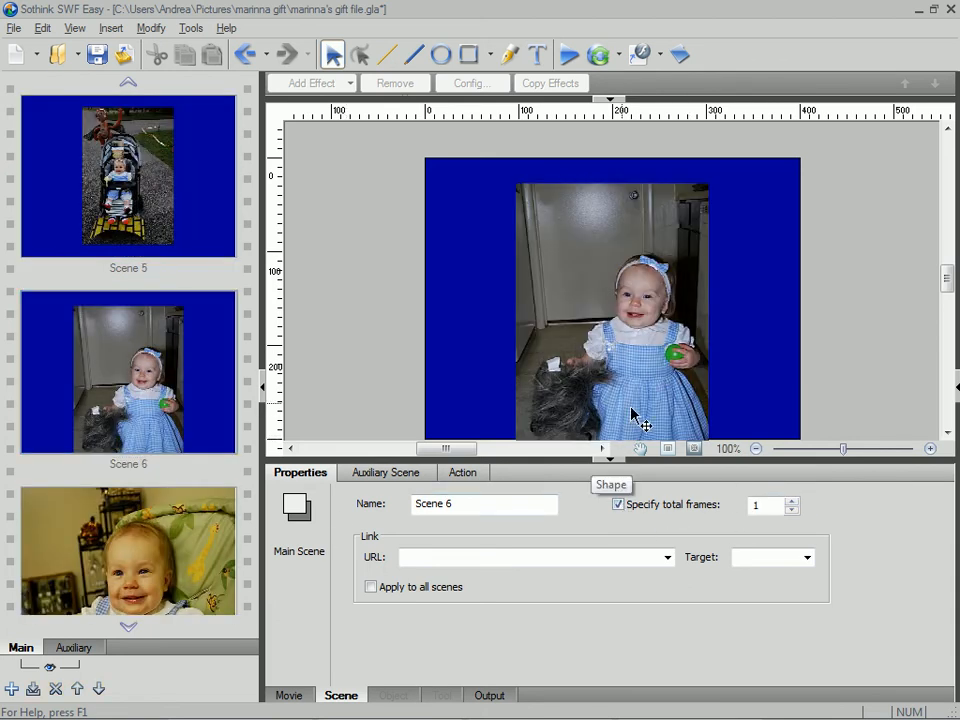
{"action": "left_click_drag", "start_coordinate": [772, 507], "coordinate": [702, 509]}
{"action": "type", "text": "5"}
- Specify 5 total frames for Scene 7
{"action": "left_click", "coordinate": [89, 528]}
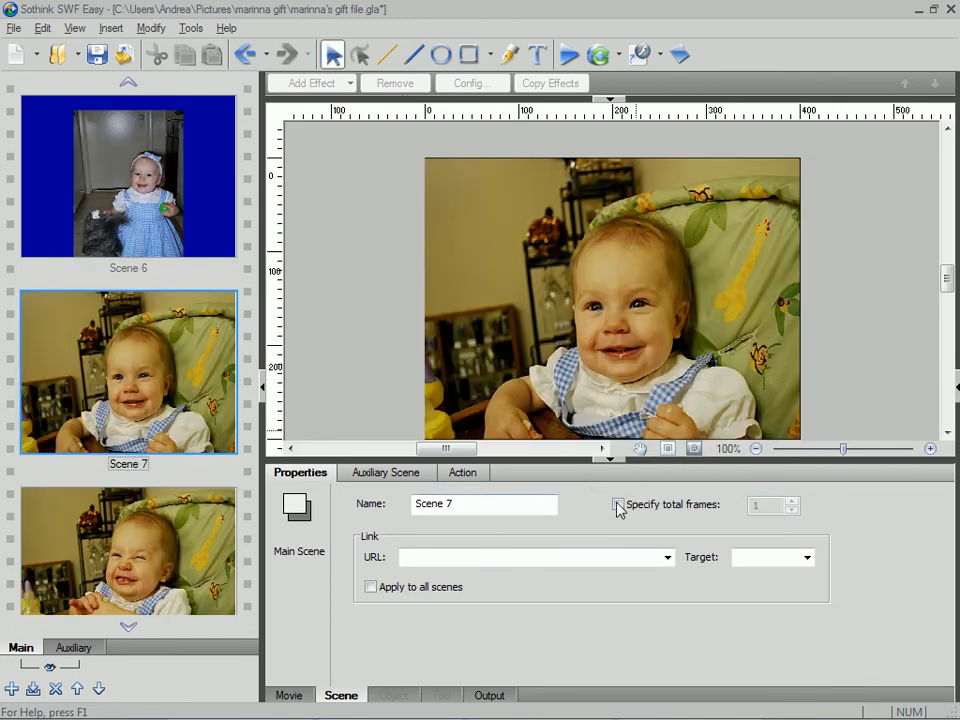
{"action": "left_click", "coordinate": [618, 505]}
{"action": "left_click_drag", "start_coordinate": [770, 506], "coordinate": [727, 503]}
{"action": "type", "text": "5"}
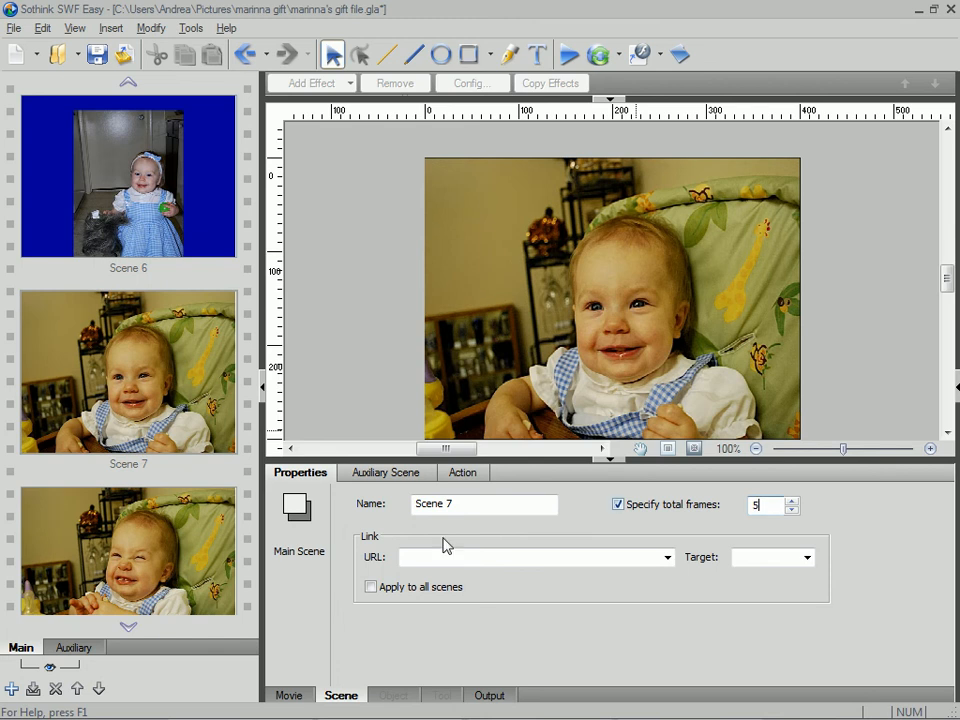
- Specify 5 total frames for Scene 8
{"action": "left_click", "coordinate": [129, 572]}
{"action": "left_click", "coordinate": [618, 505]}
{"action": "left_click_drag", "start_coordinate": [754, 508], "coordinate": [739, 508]}
{"action": "type", "text": "5"}
{"action": "left_click", "coordinate": [690, 716]}
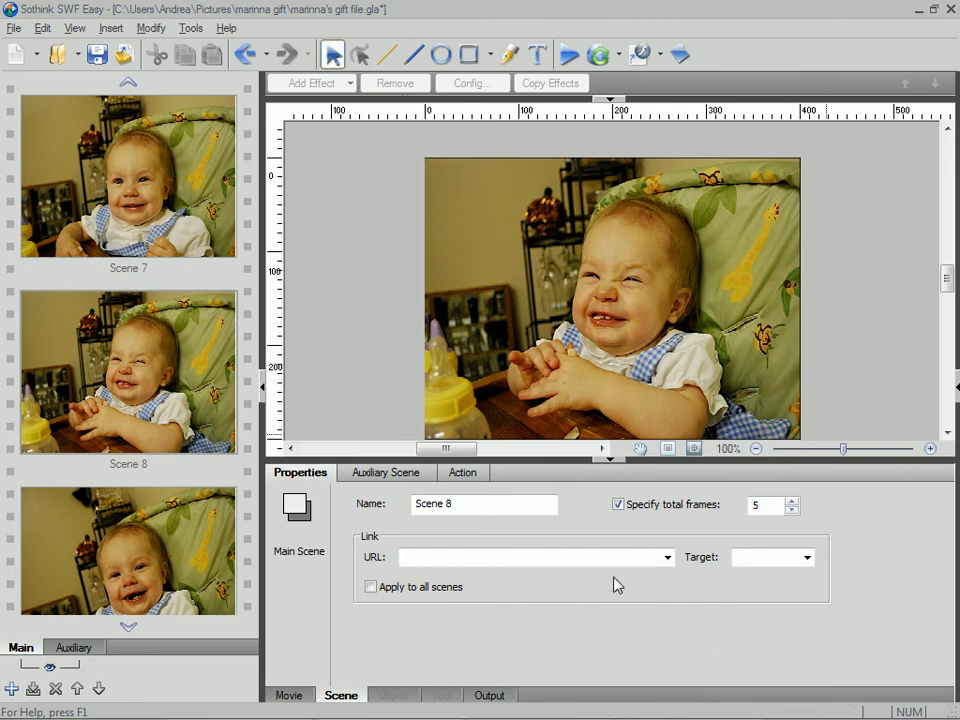
- Specify 5 total frames for Scene 9
{"action": "left_click", "coordinate": [191, 557]}
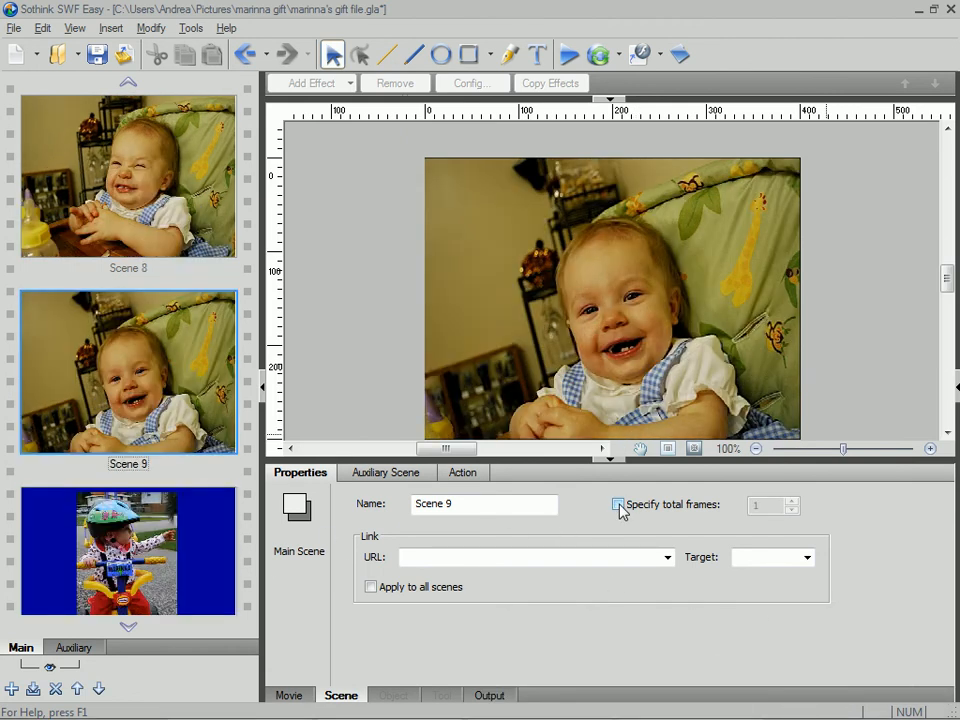
{"action": "left_click", "coordinate": [619, 506]}
{"action": "double_click", "coordinate": [757, 505]}
{"action": "type", "text": "5"}
- Specify 5 total frames for Scene 10, the tricycle picture
{"action": "left_click", "coordinate": [222, 540]}
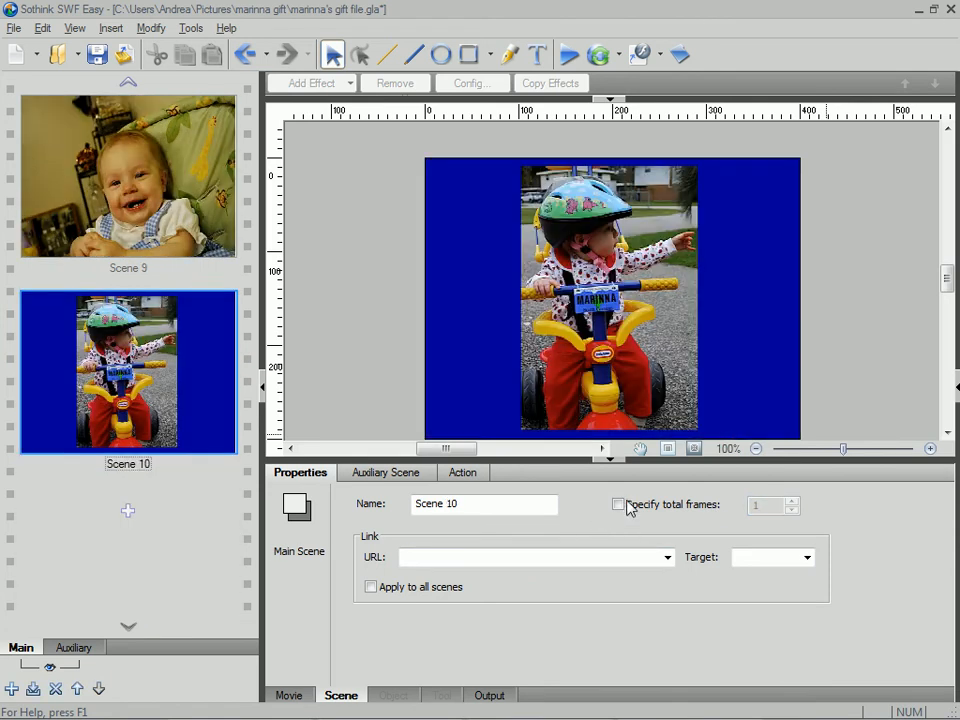
{"action": "left_click", "coordinate": [619, 505]}
{"action": "double_click", "coordinate": [755, 505]}
{"action": "type", "text": "5"}
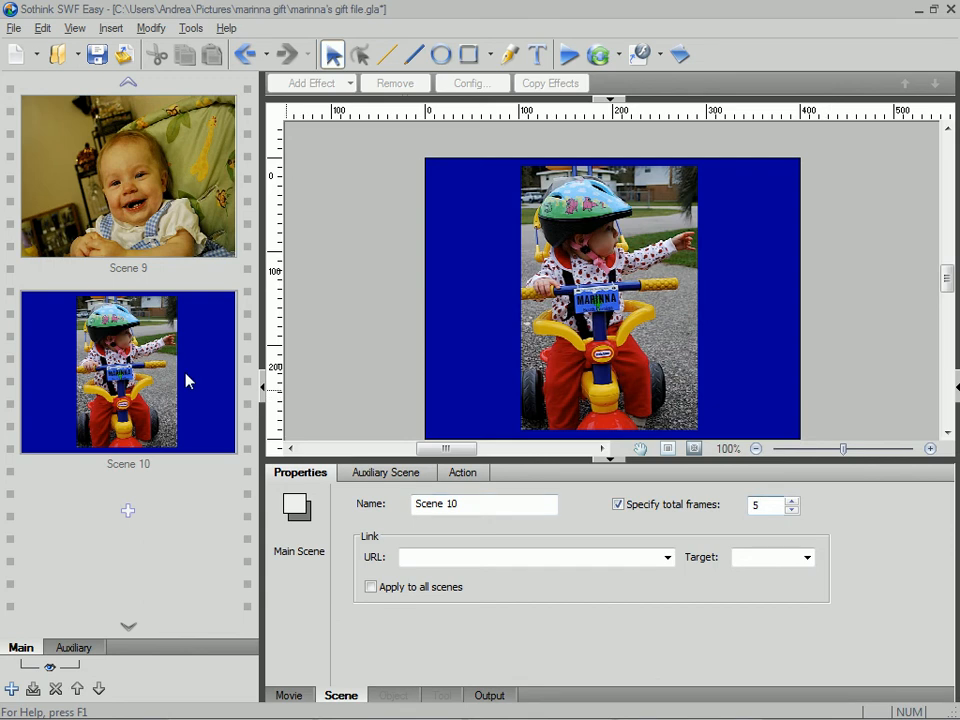
- Go back through the scenes from Scene 10 to Angel and check each scene's total frames setting
{"action": "left_click", "coordinate": [227, 373]}
{"action": "key", "text": "Up"}
{"action": "key", "text": "Up"}
{"action": "key", "text": "Up"}
{"action": "key", "text": "Up"}
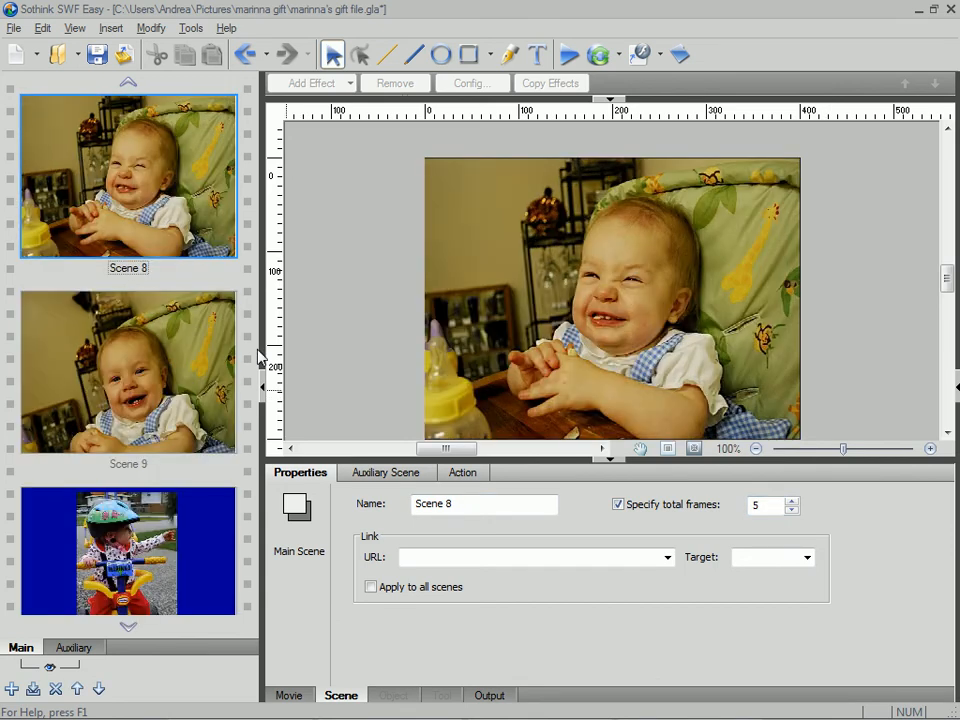
{"action": "key", "text": "Up"}
{"action": "key", "text": "Up"}
{"action": "key", "text": "Up"}
{"action": "key", "text": "Up"}
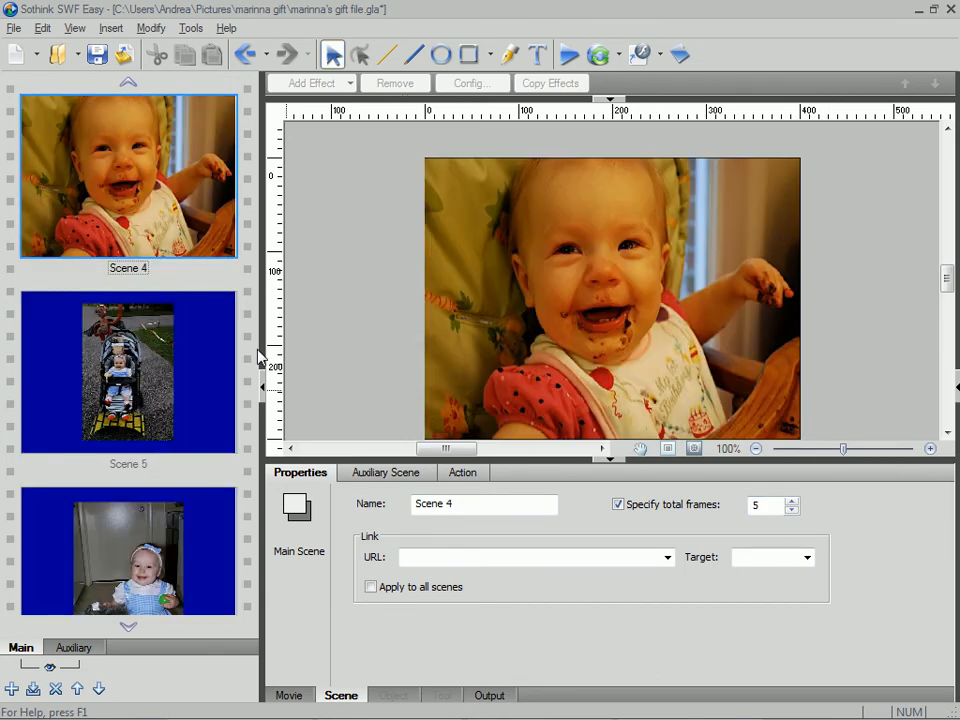
{"action": "key", "text": "Up"}
{"action": "key", "text": "Up"}
{"action": "key", "text": "Up"}
{"action": "key", "text": "Up"}
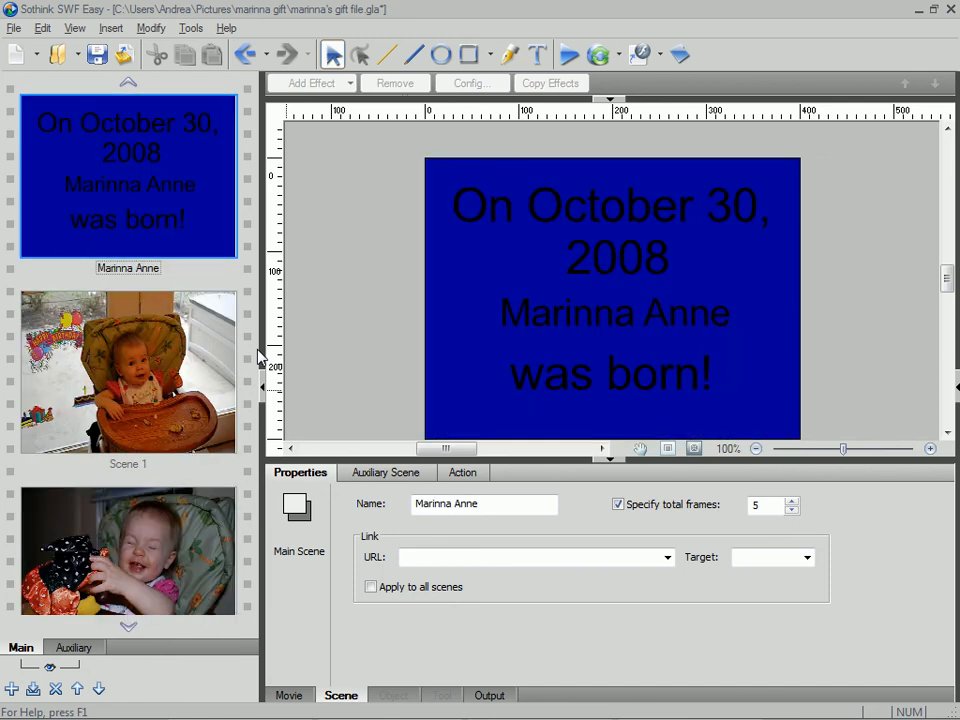
{"action": "key", "text": "Up"}
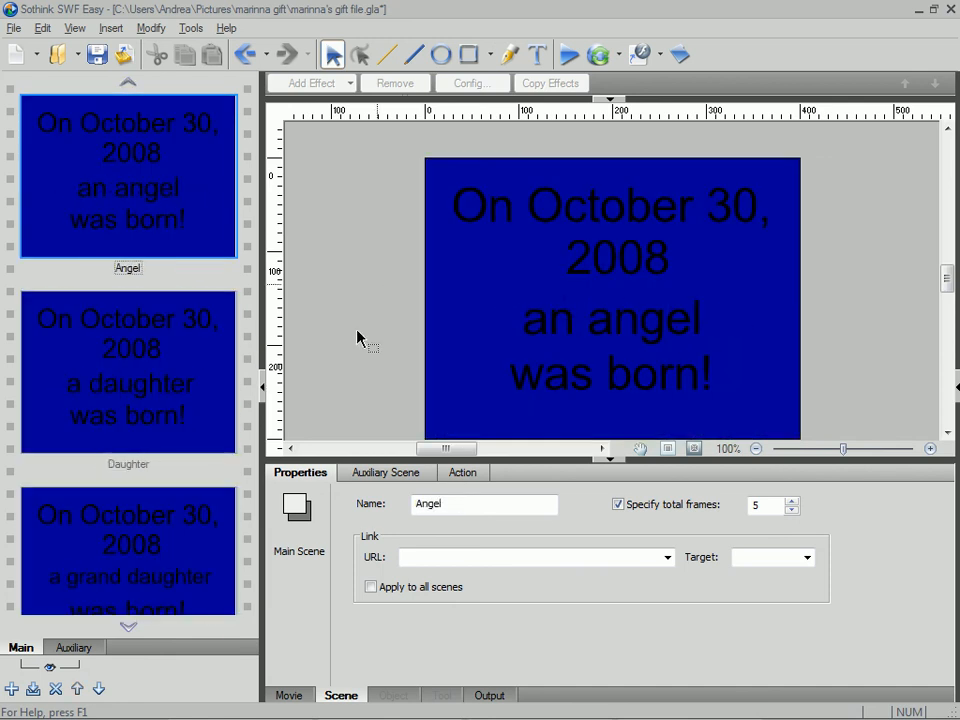
- Show the movie-level properties and review the scenes in order from Angel through to Scene 10
{"action": "left_click", "coordinate": [289, 695]}
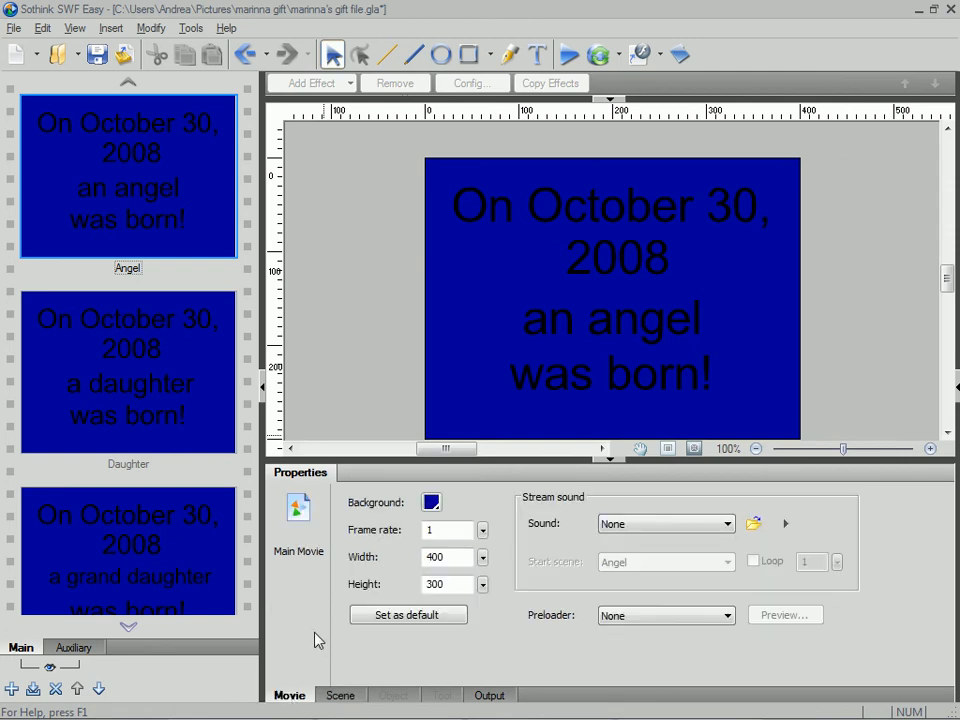
{"action": "key", "text": "Down"}
{"action": "key", "text": "Down"}
{"action": "key", "text": "Down"}
{"action": "key", "text": "Down"}
{"action": "key", "text": "Down"}
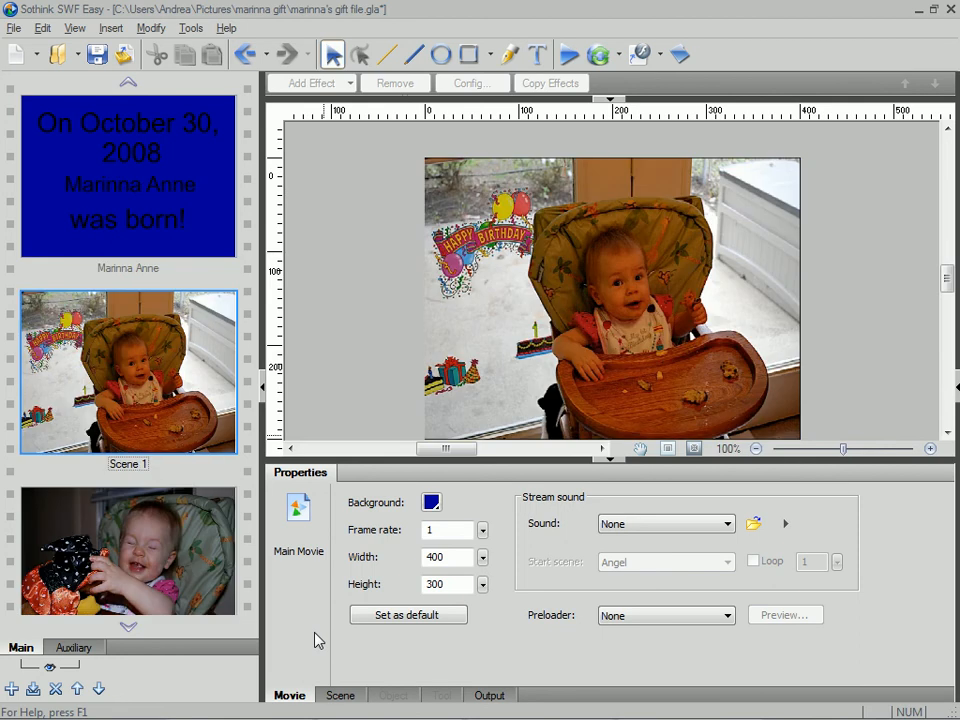
{"action": "key", "text": "Down"}
{"action": "key", "text": "Down"}
{"action": "key", "text": "Down"}
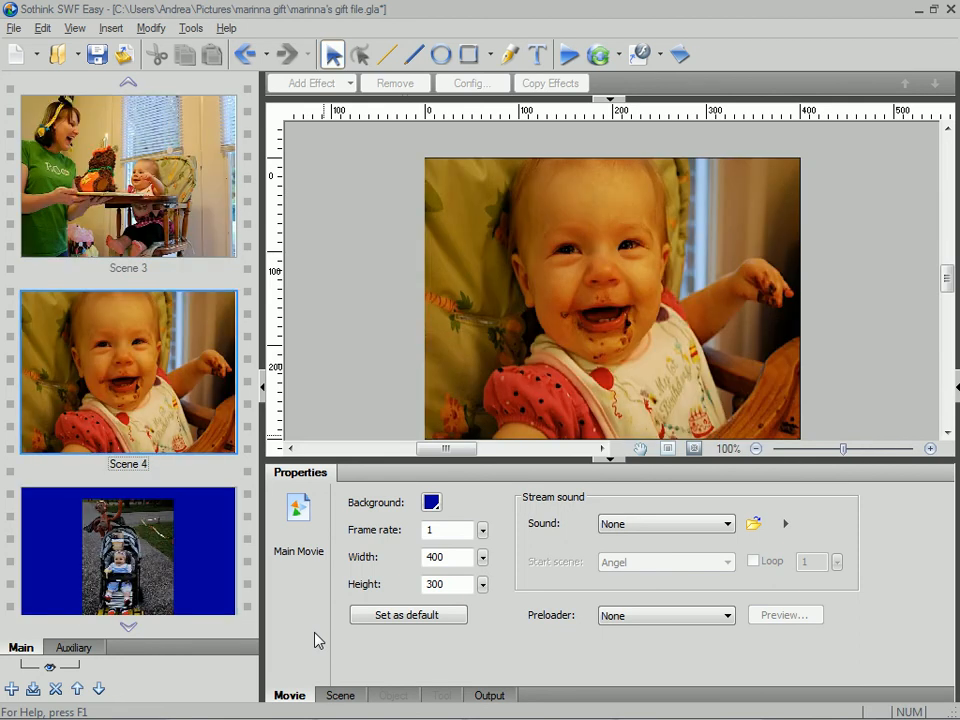
{"action": "key", "text": "Down"}
{"action": "key", "text": "Down"}
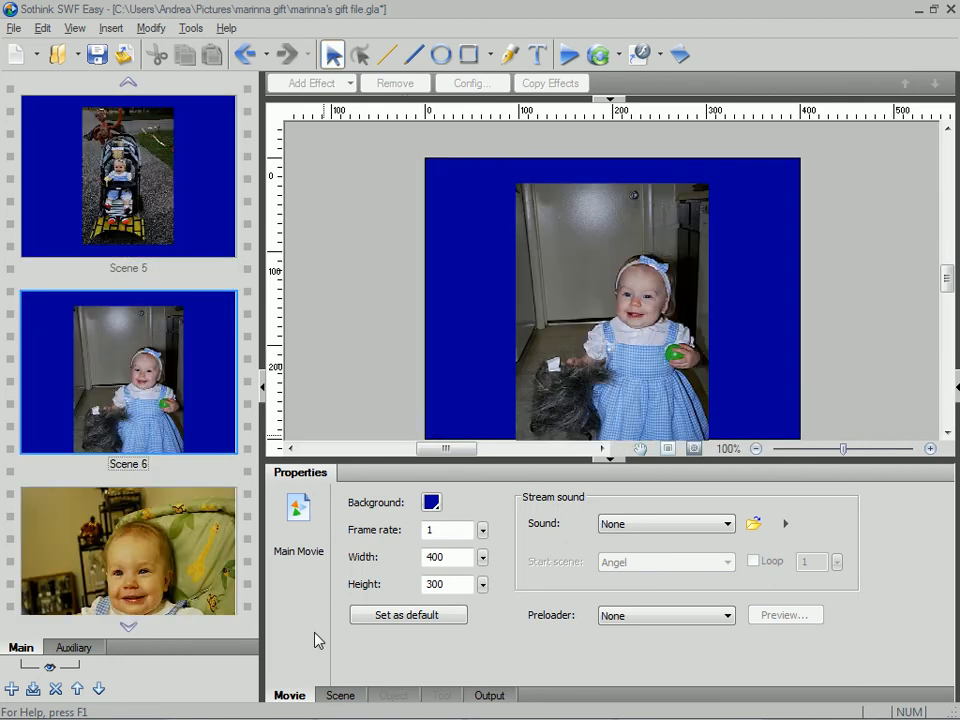
{"action": "key", "text": "Down"}
{"action": "key", "text": "Down"}
{"action": "key", "text": "Down"}
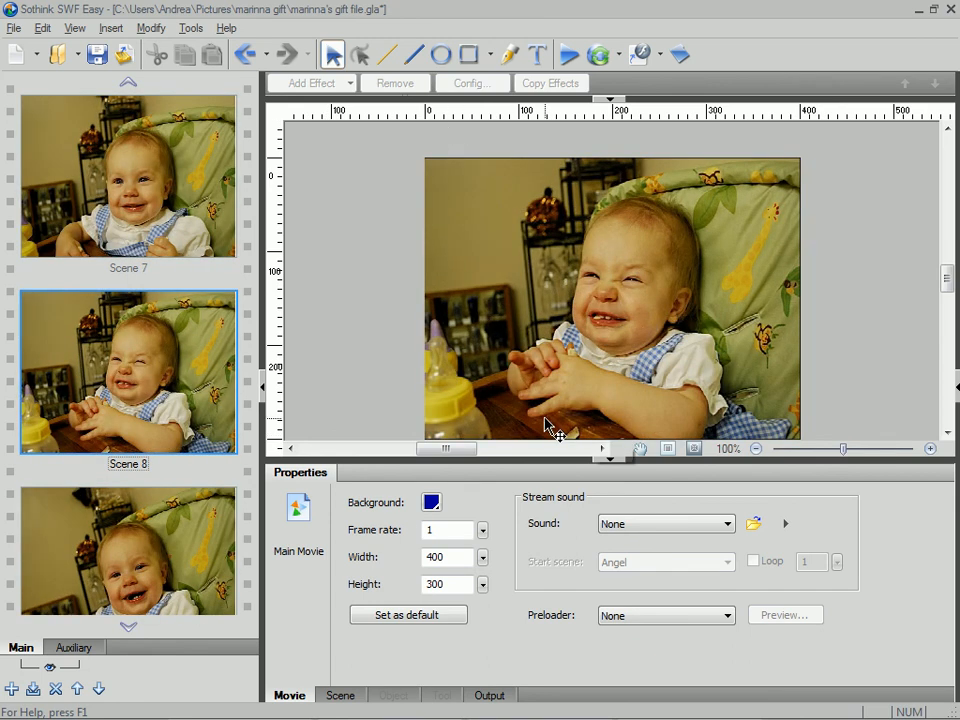
{"action": "key", "text": "Down"}
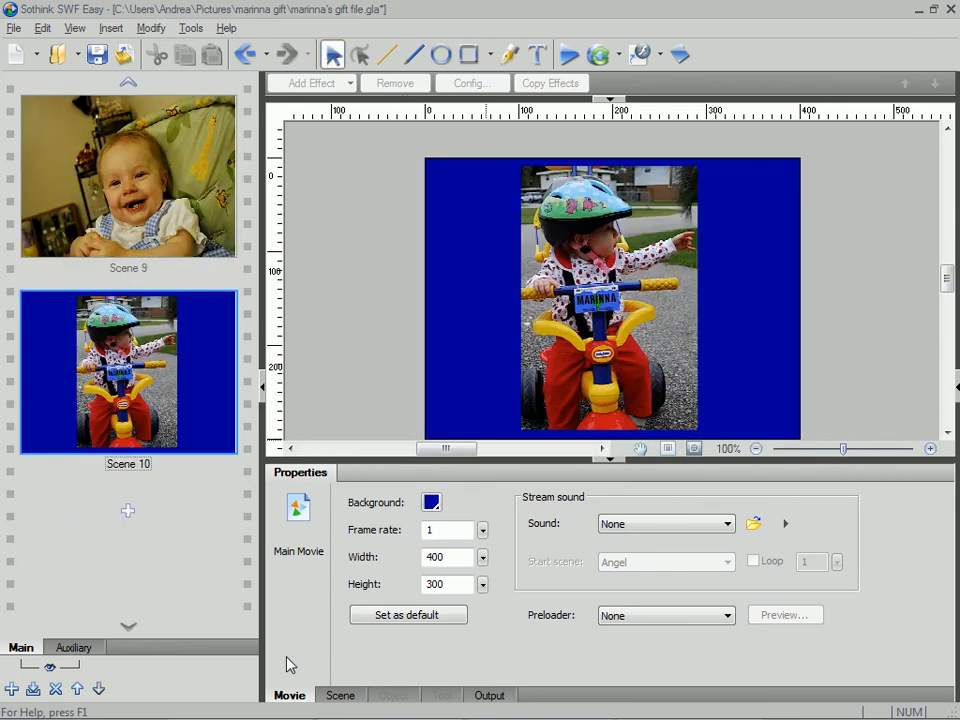
- Add combined songs.mp3 from the gift folder in Music as the movie's stream sound
{"action": "left_click", "coordinate": [727, 527]}
{"action": "left_click", "coordinate": [728, 527]}
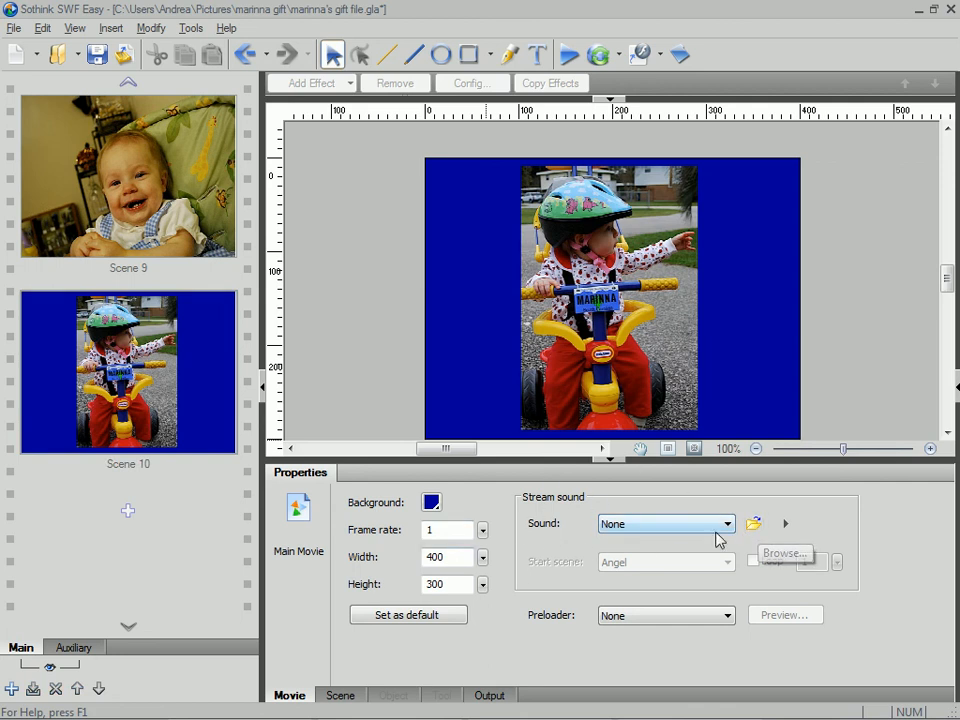
{"action": "left_click", "coordinate": [753, 523]}
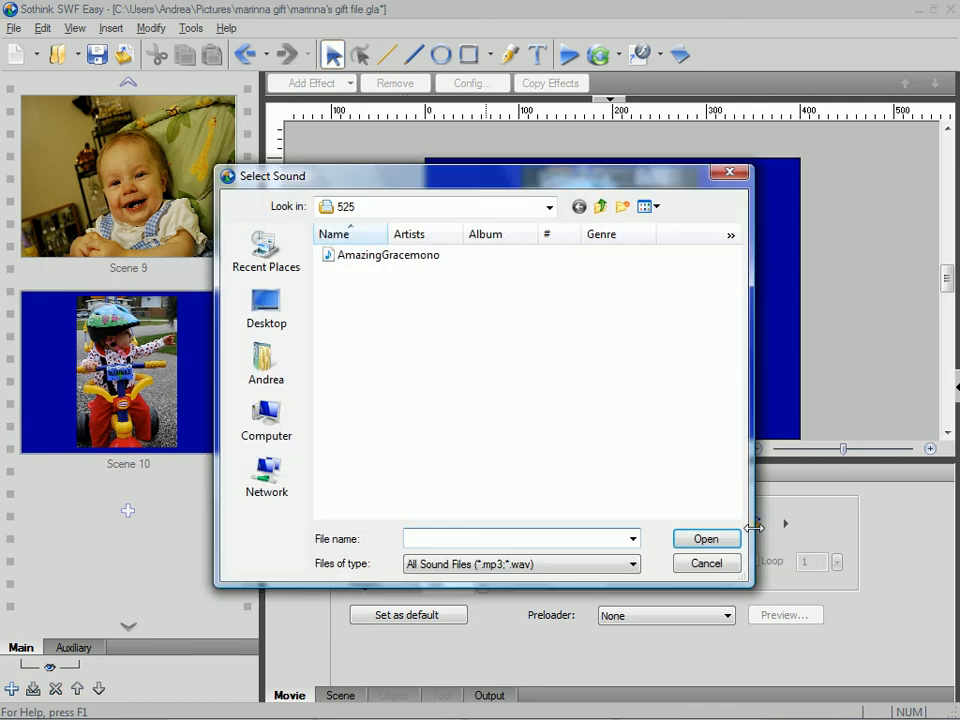
{"action": "left_click", "coordinate": [602, 208]}
{"action": "left_click", "coordinate": [266, 362]}
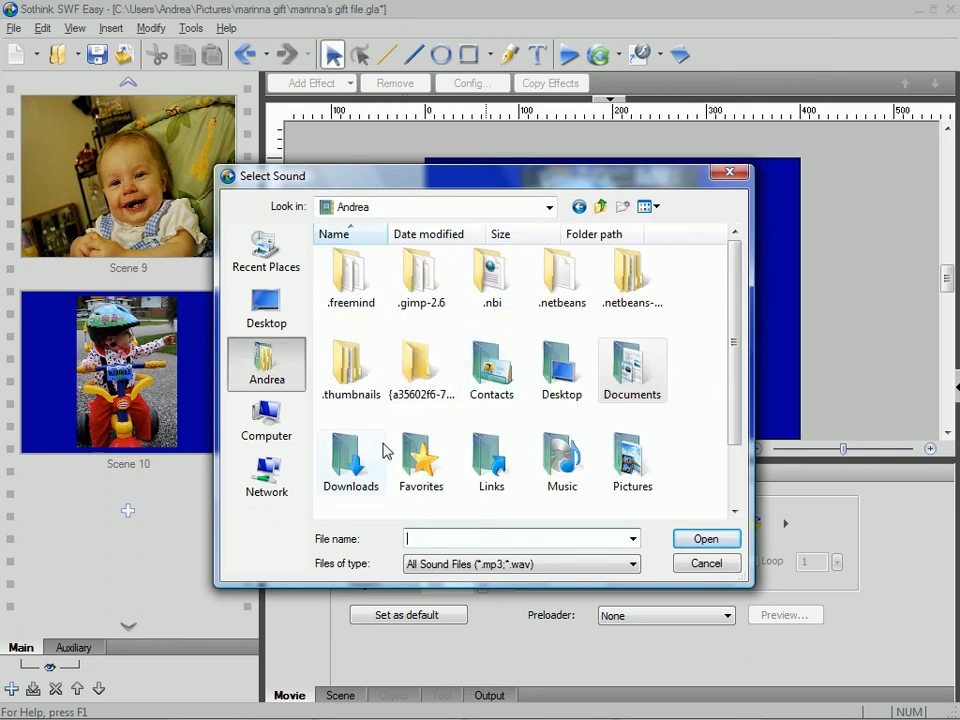
{"action": "double_click", "coordinate": [553, 461]}
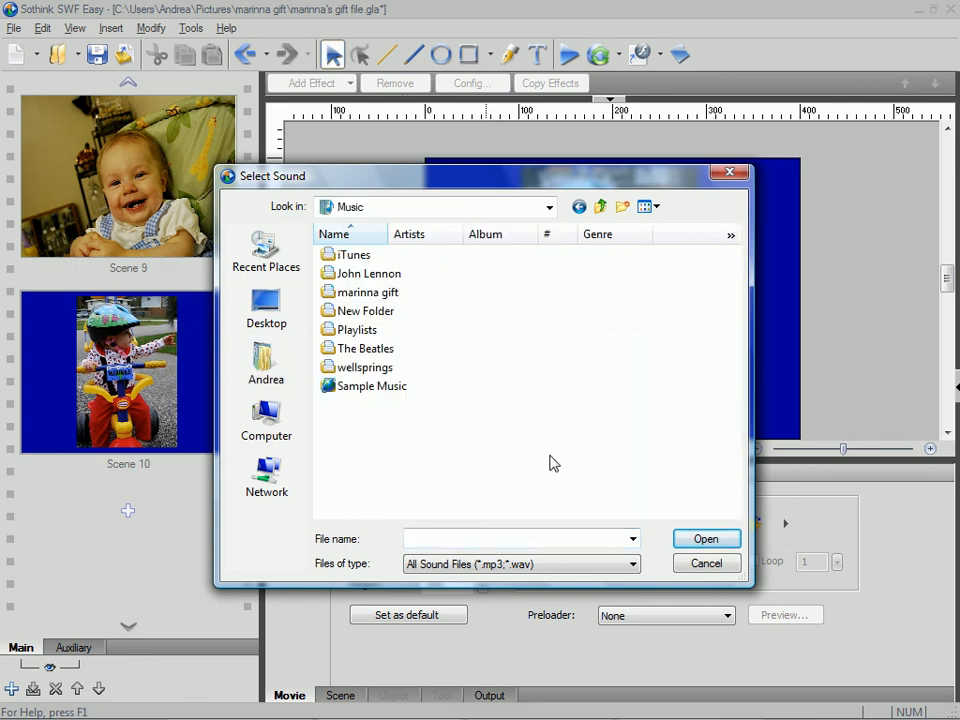
{"action": "double_click", "coordinate": [362, 292]}
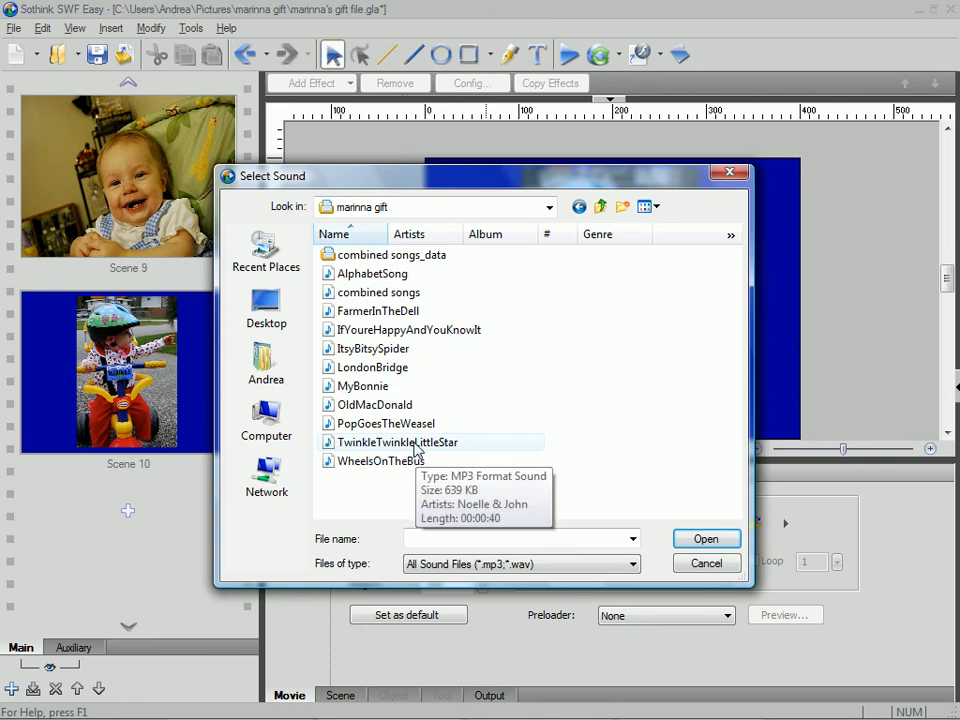
{"action": "left_click", "coordinate": [375, 293]}
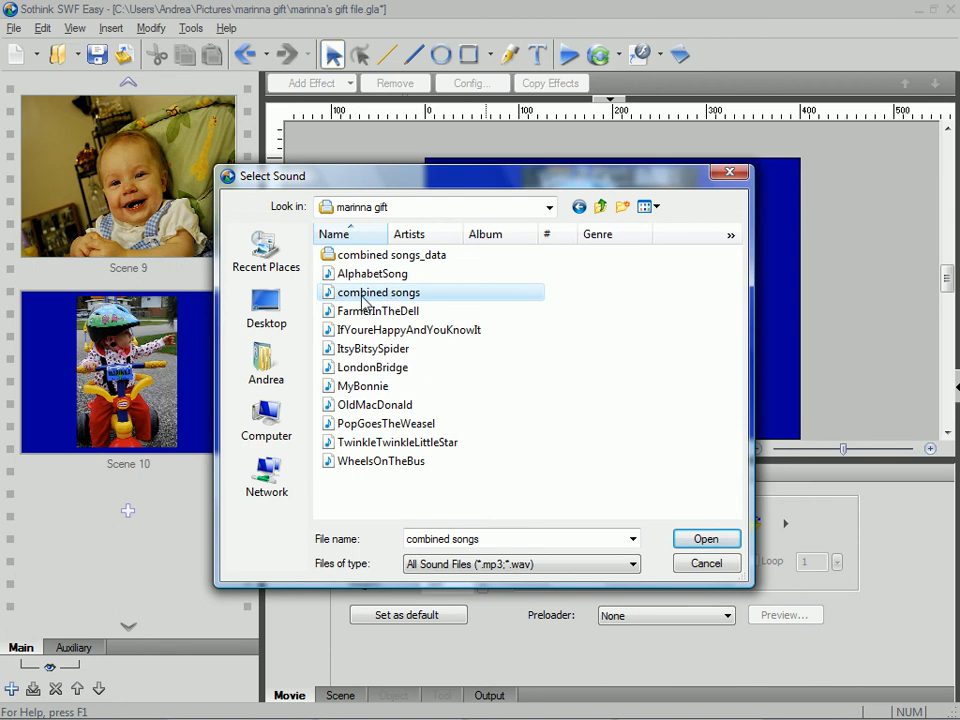
{"action": "double_click", "coordinate": [365, 296]}
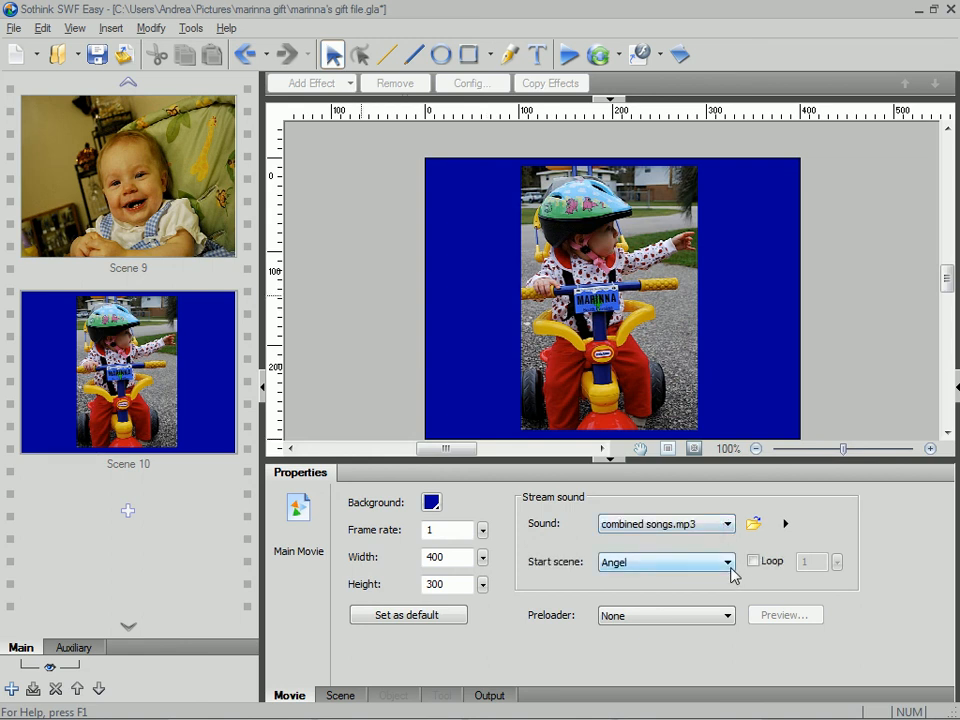
- Review the available start scenes for the stream sound and leave it on Angel
{"action": "left_click", "coordinate": [730, 568]}
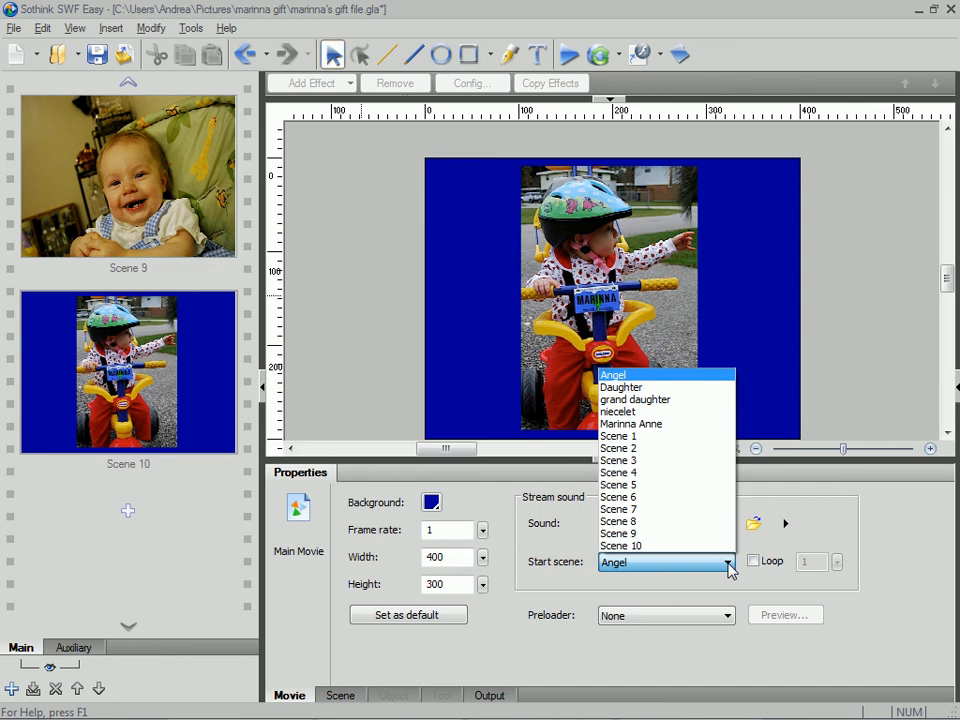
{"action": "left_click", "coordinate": [730, 568]}
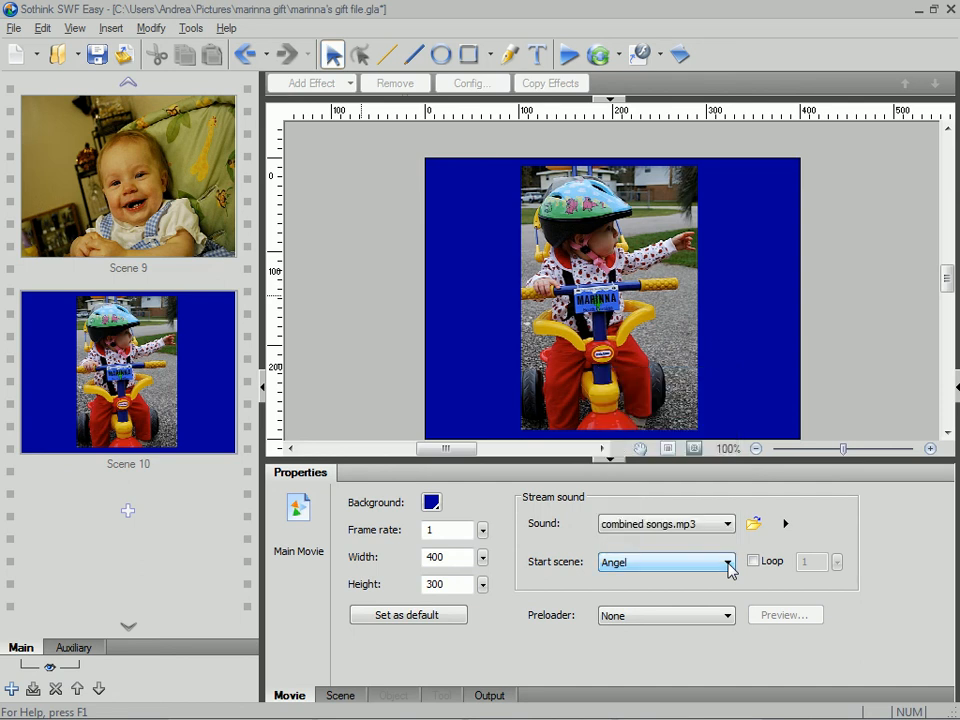
{"action": "left_click", "coordinate": [730, 568]}
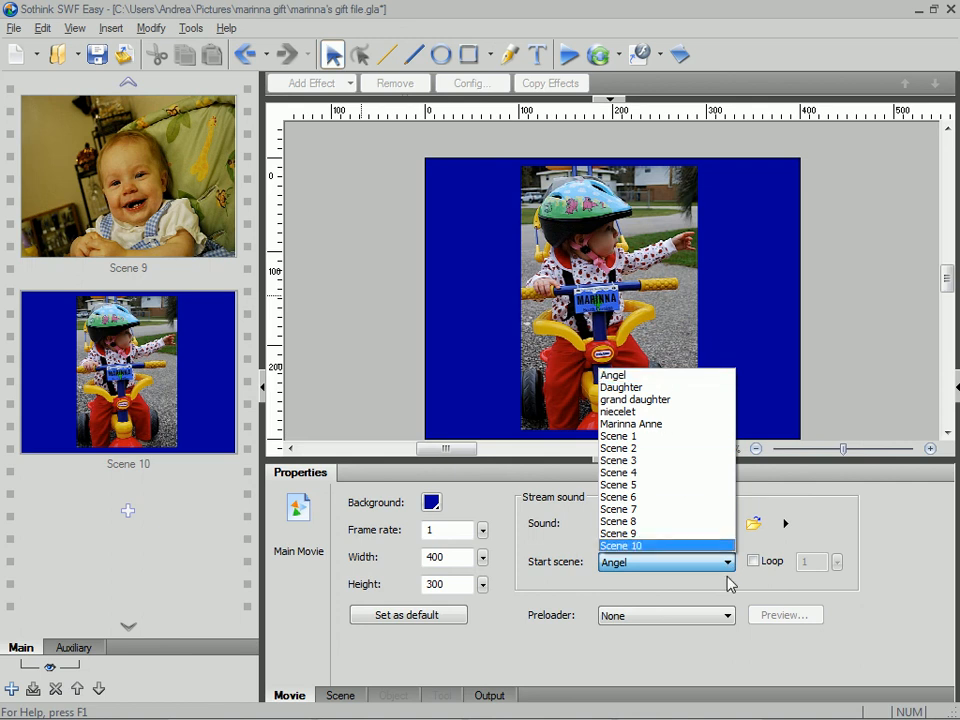
{"action": "left_click", "coordinate": [731, 565]}
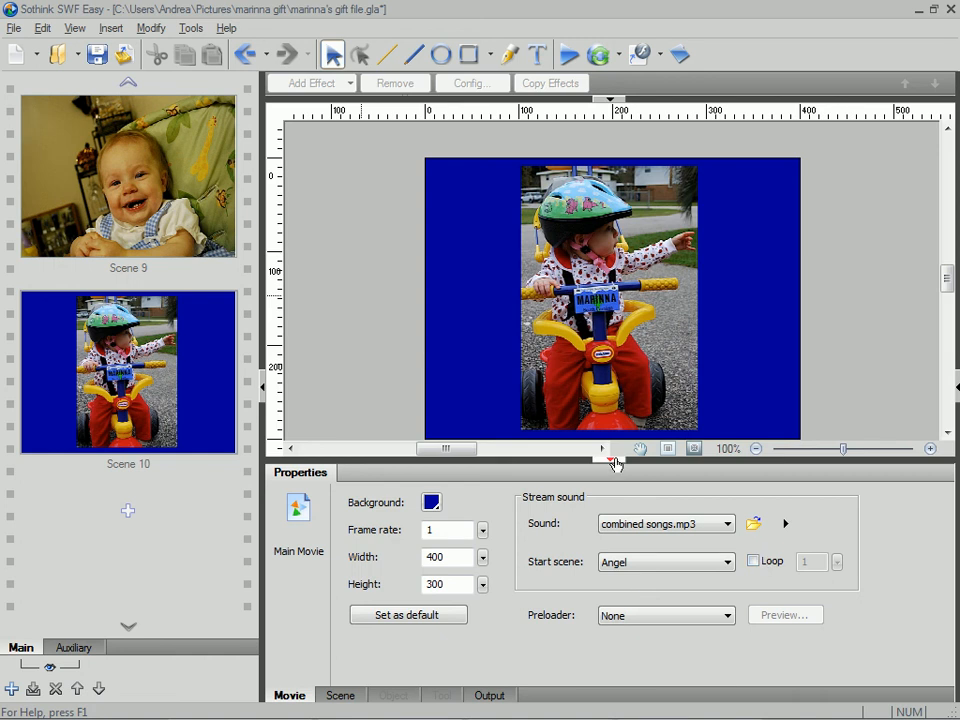
- Preview the movie to check the slideshow with its stream sound, and close the preview
{"action": "scroll", "coordinate": [607, 437], "scroll_direction": "down", "scroll_amount": 3}
{"action": "scroll", "coordinate": [607, 437], "scroll_direction": "up", "scroll_amount": 2}
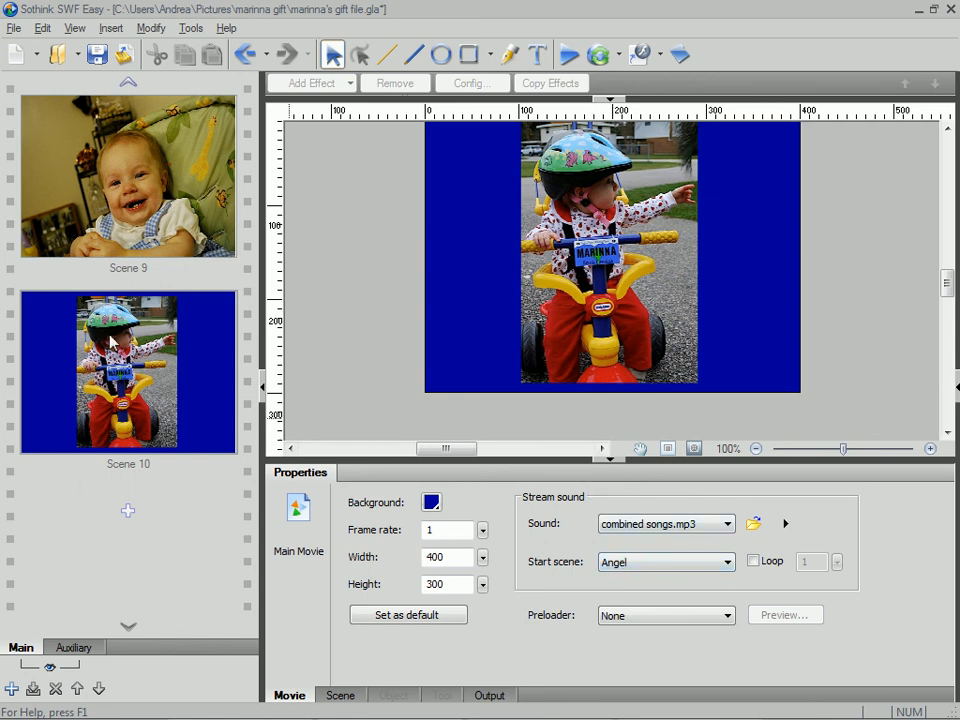
{"action": "scroll", "coordinate": [400, 336], "scroll_direction": "up", "scroll_amount": 5}
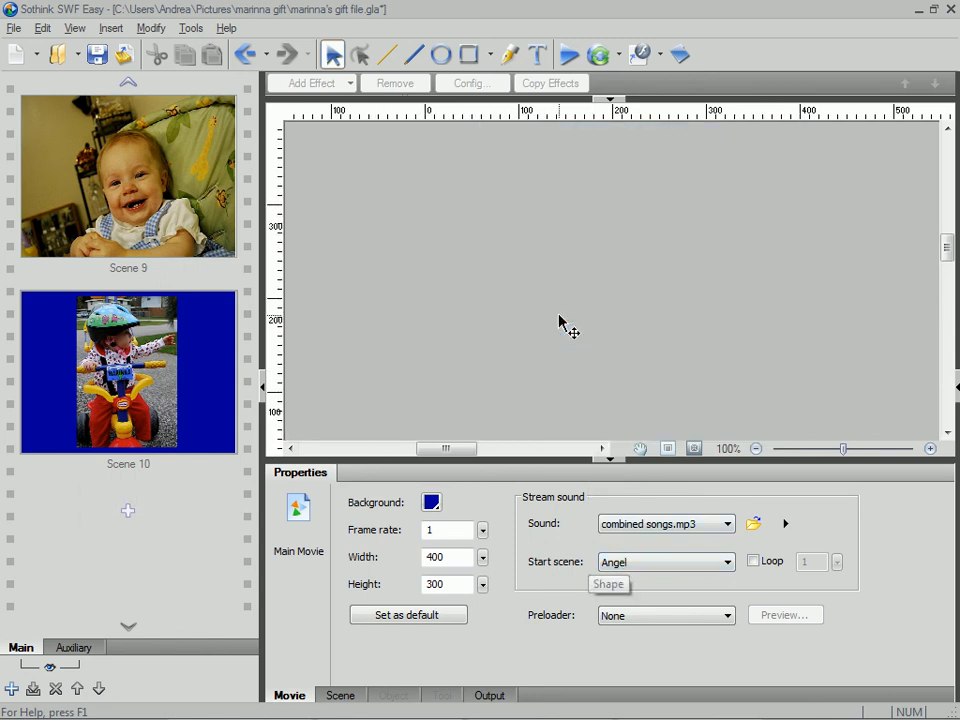
{"action": "scroll", "coordinate": [565, 318], "scroll_direction": "down", "scroll_amount": 5}
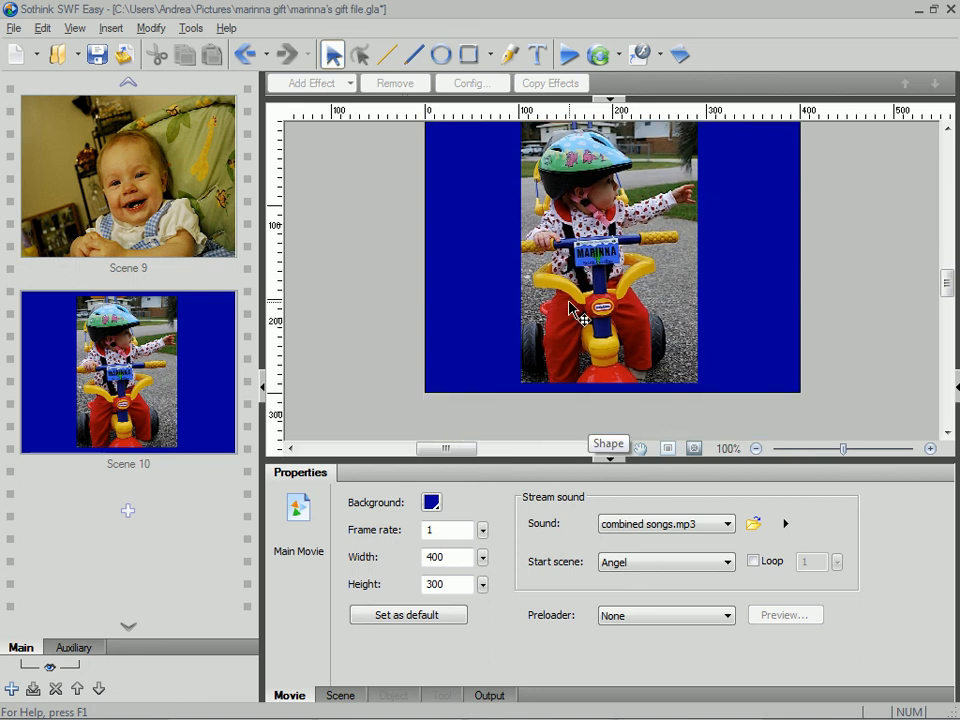
{"action": "left_click", "coordinate": [570, 57]}
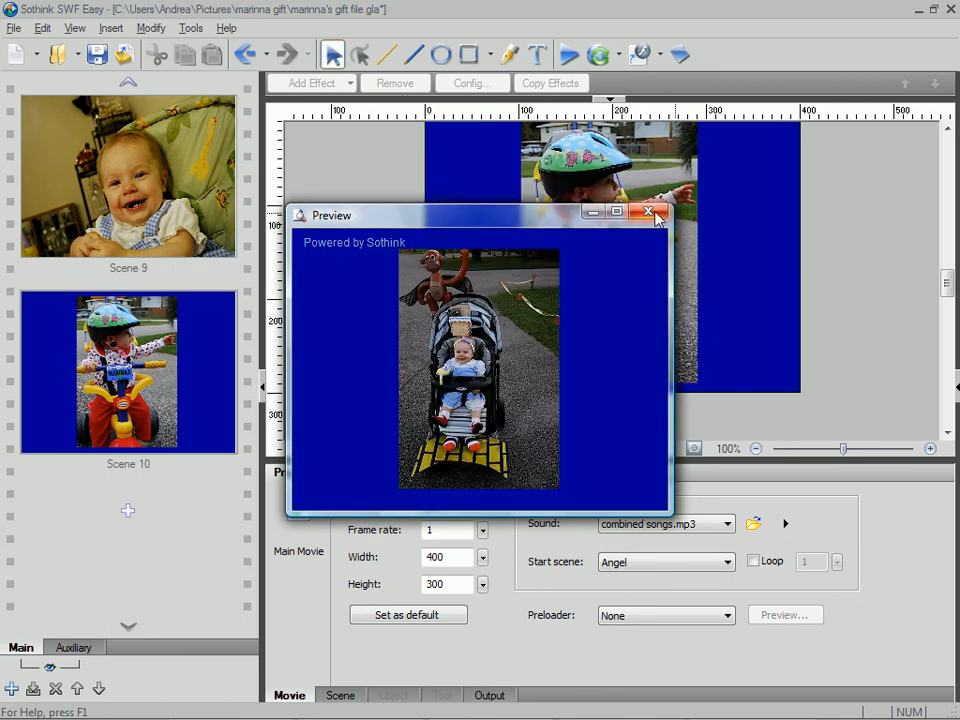
{"action": "left_click", "coordinate": [649, 212]}
{"action": "left_click", "coordinate": [690, 702]}
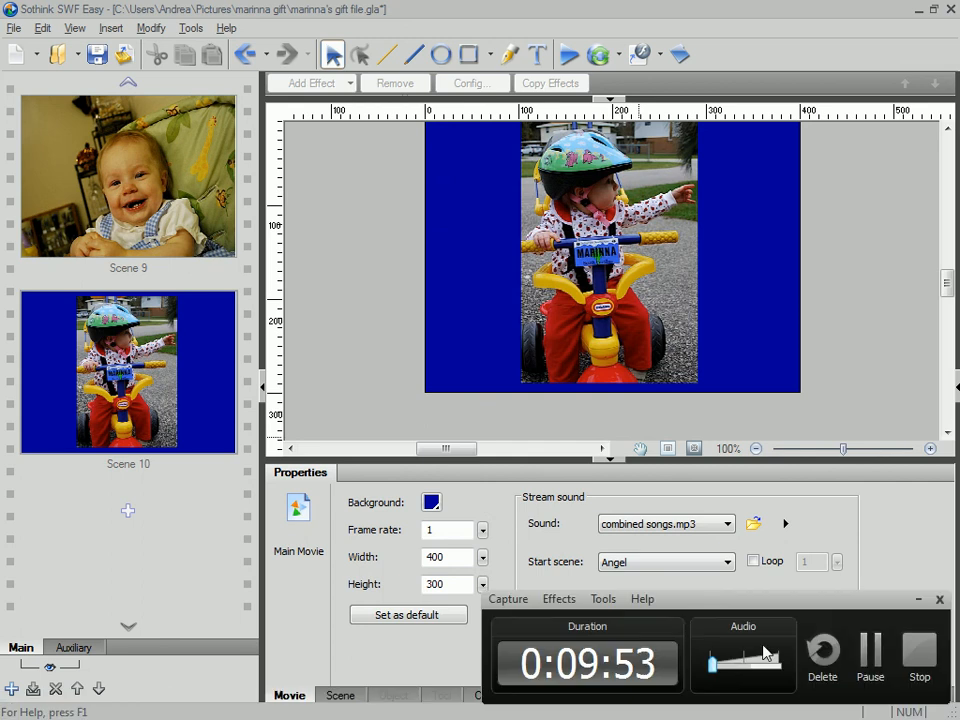